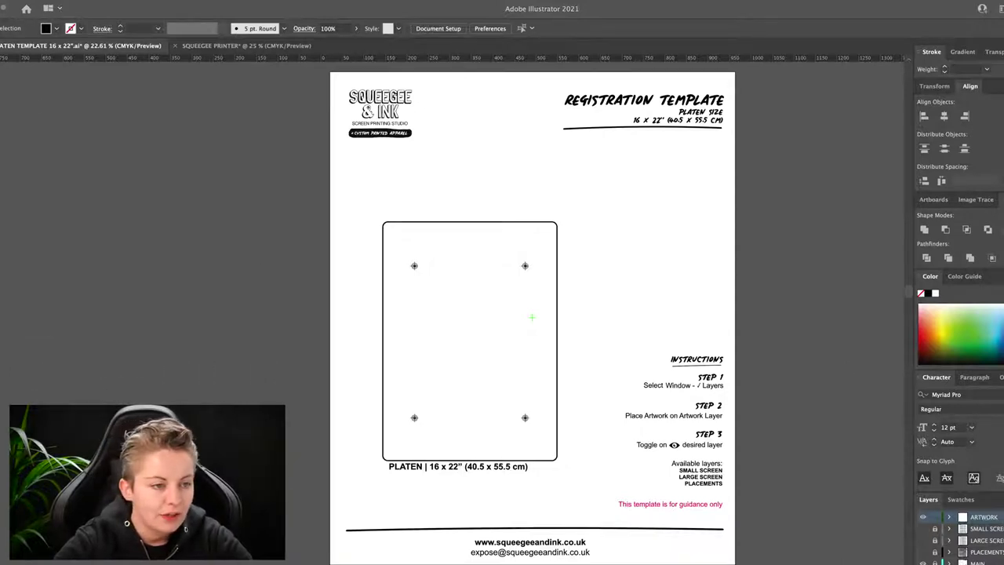
Place the file "not today satan tutorial.ai" beside the artboard and embed it in the registration template.
click(124, 145)
click(51, 1)
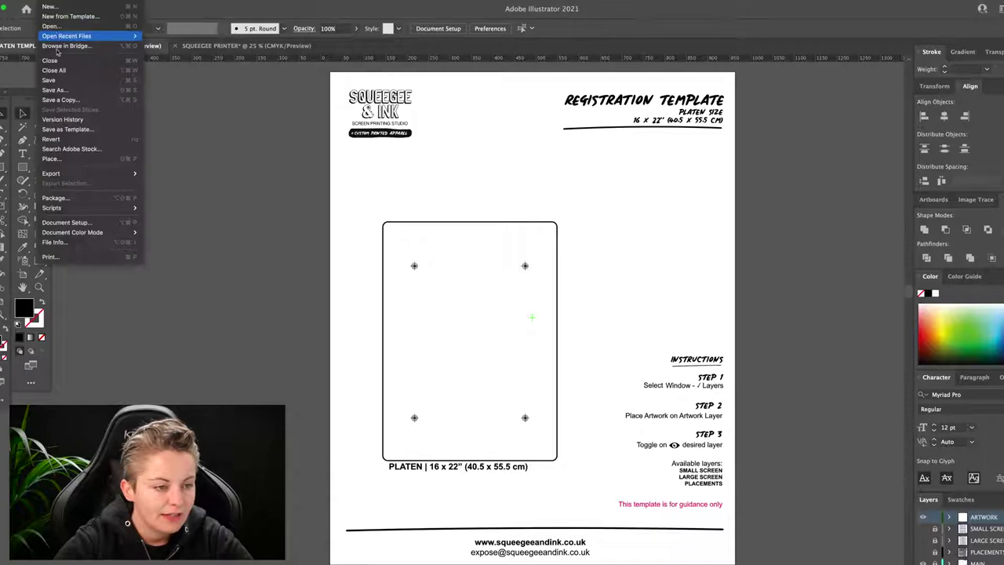
click(120, 159)
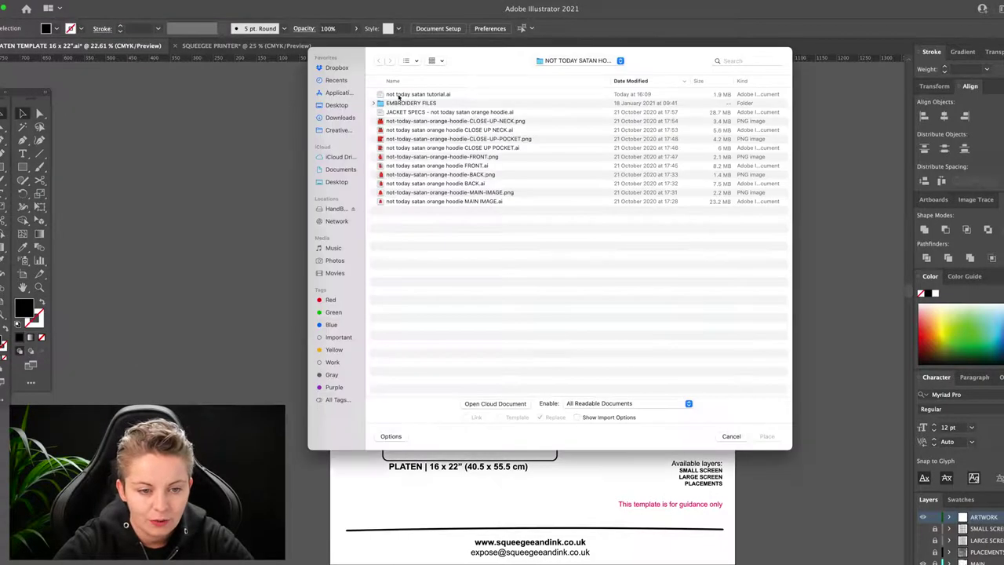
double_click(421, 96)
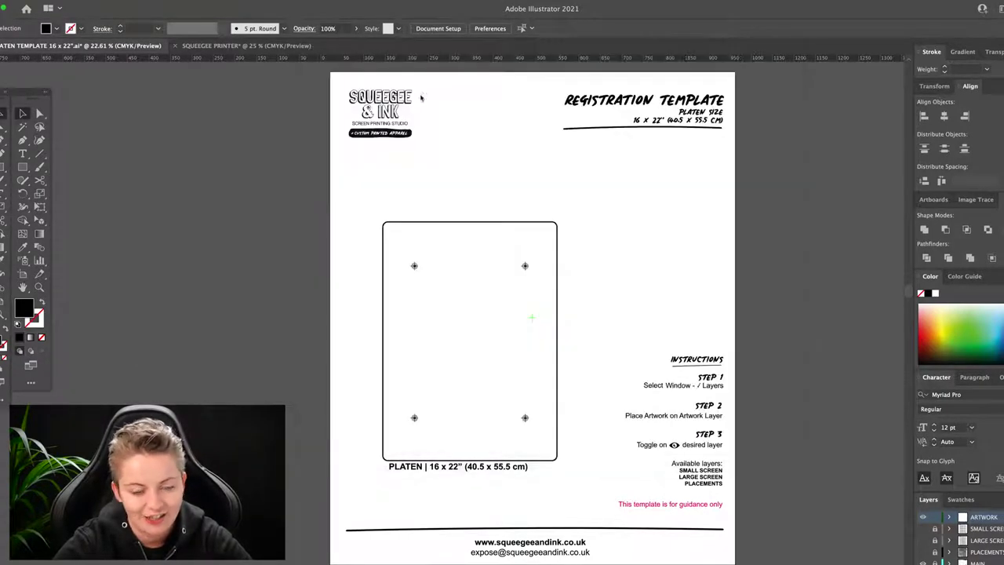
click(87, 149)
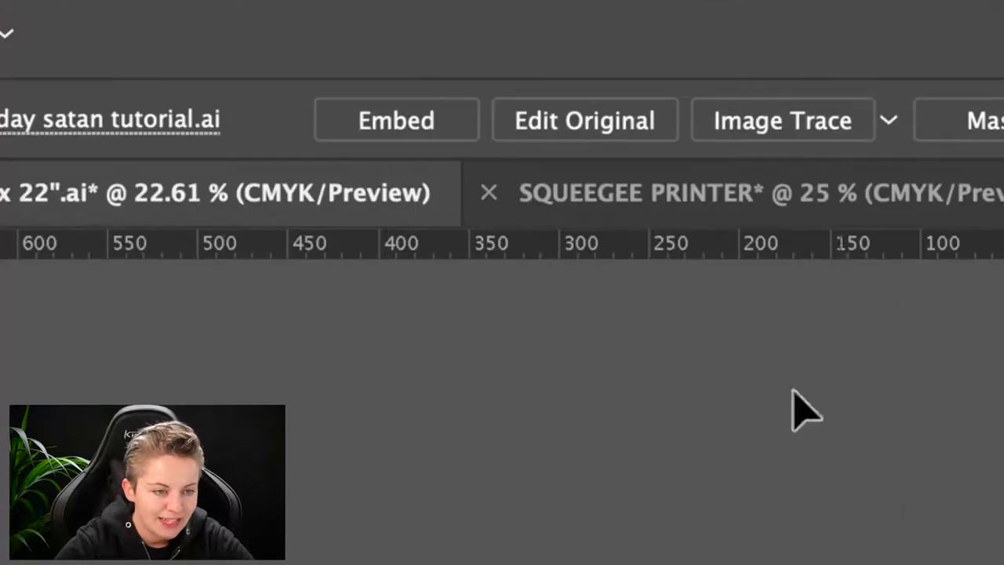
click(416, 121)
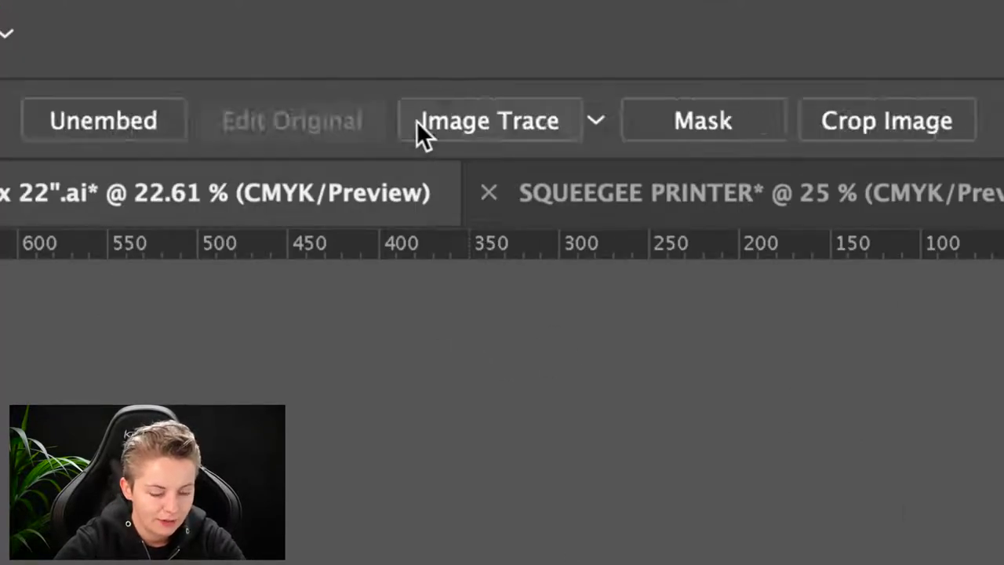
click(167, 113)
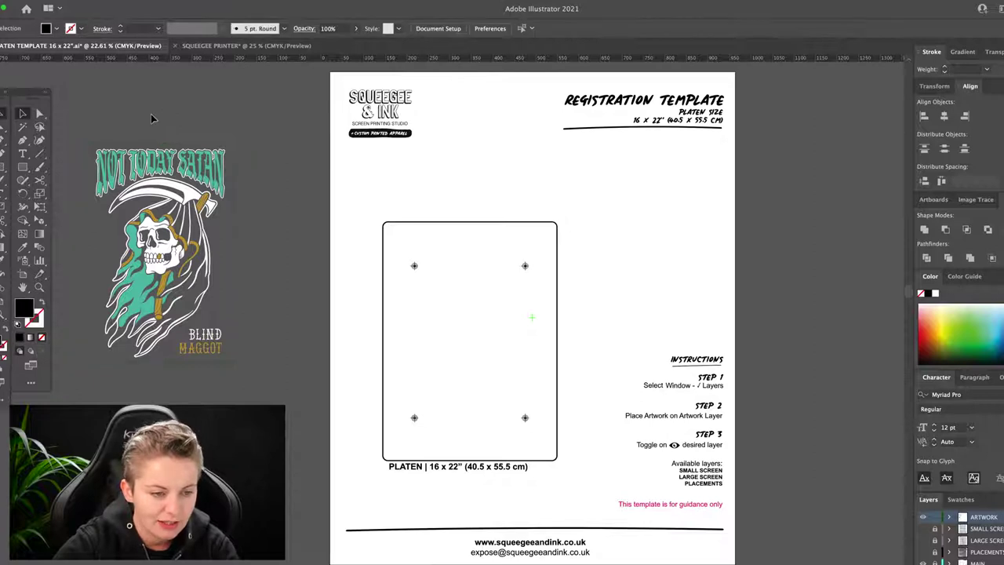
Delete the empty rectangular frame surrounding the embedded artwork.
scroll(150, 118, left, 2)
key(a)
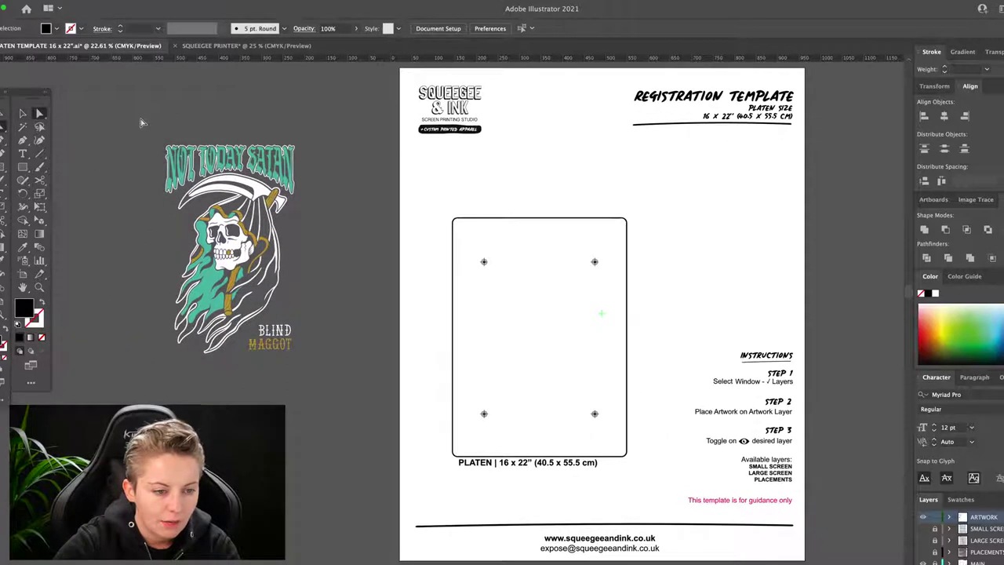
click(165, 159)
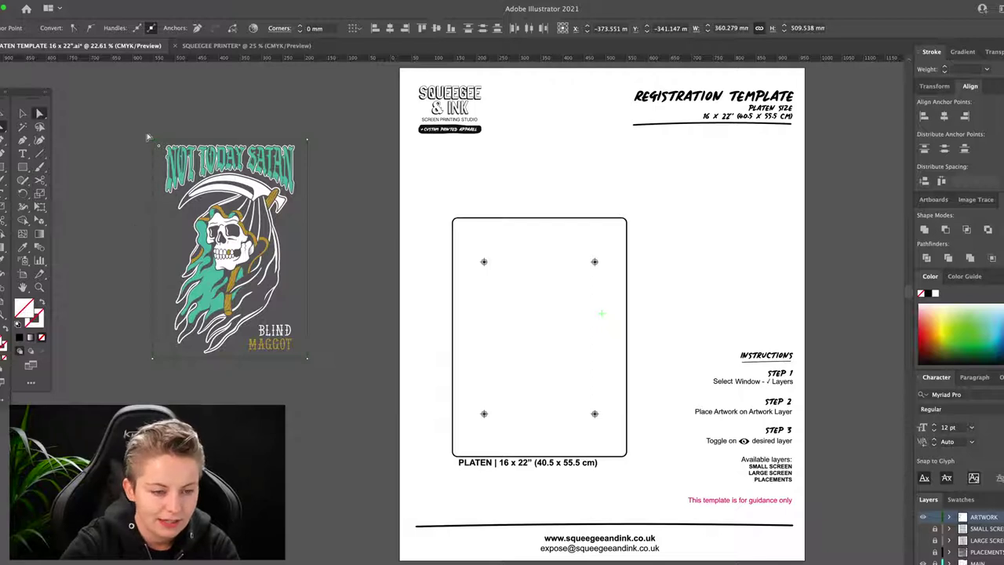
click(158, 144)
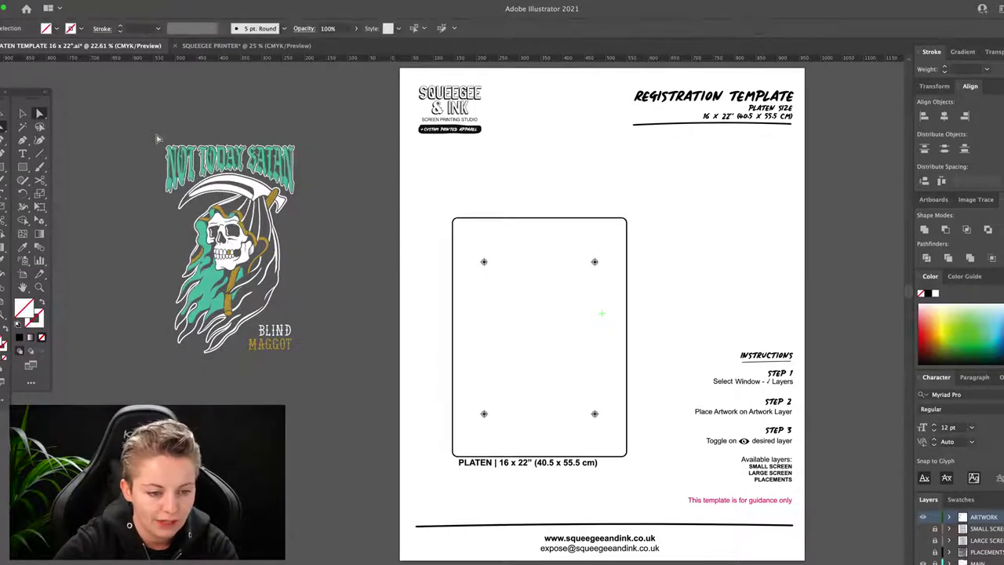
drag(354, 323, 312, 370)
click(312, 370)
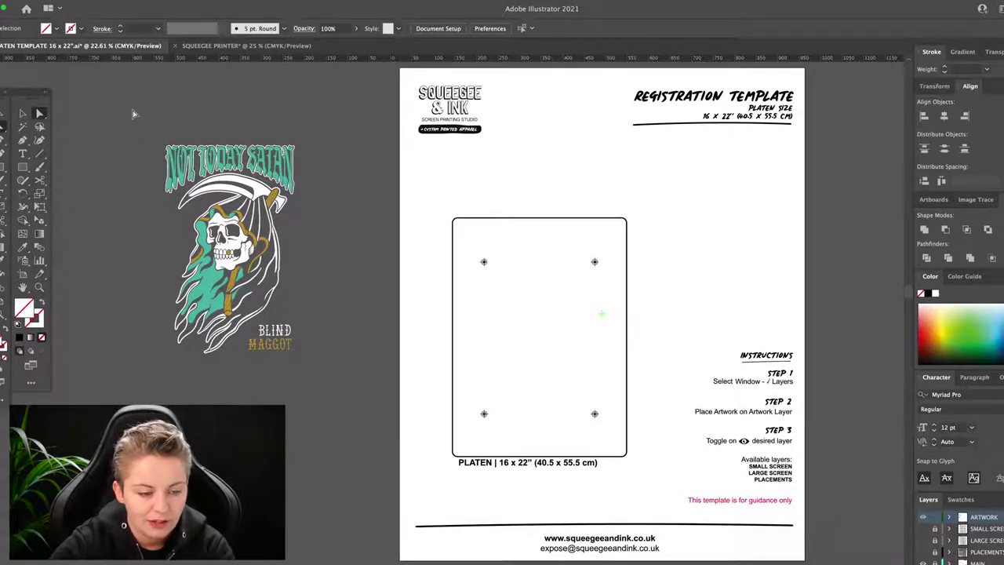
Scale all the artwork proportionally to a width of 270 mm and move it closer to the template page.
key(super+a)
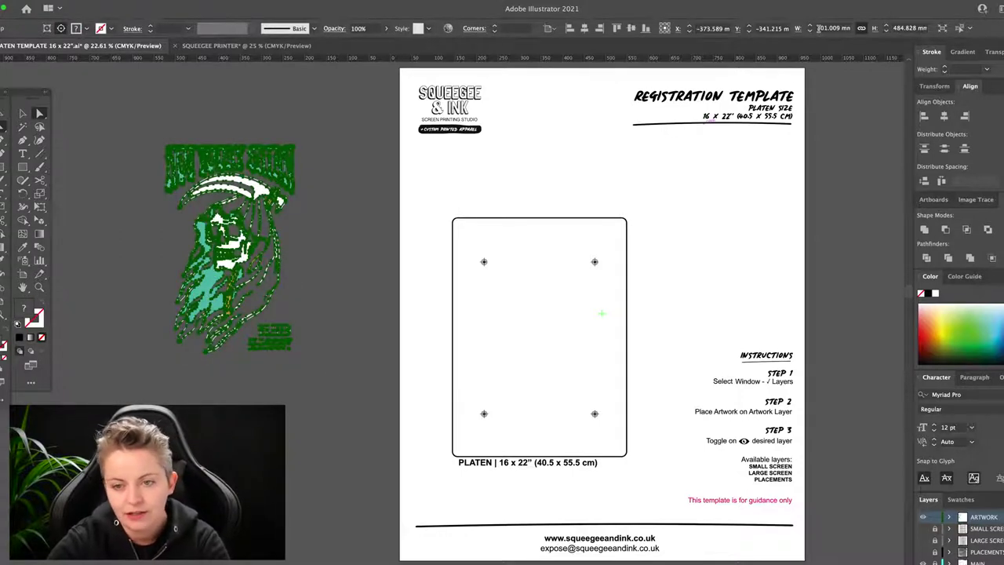
click(819, 29)
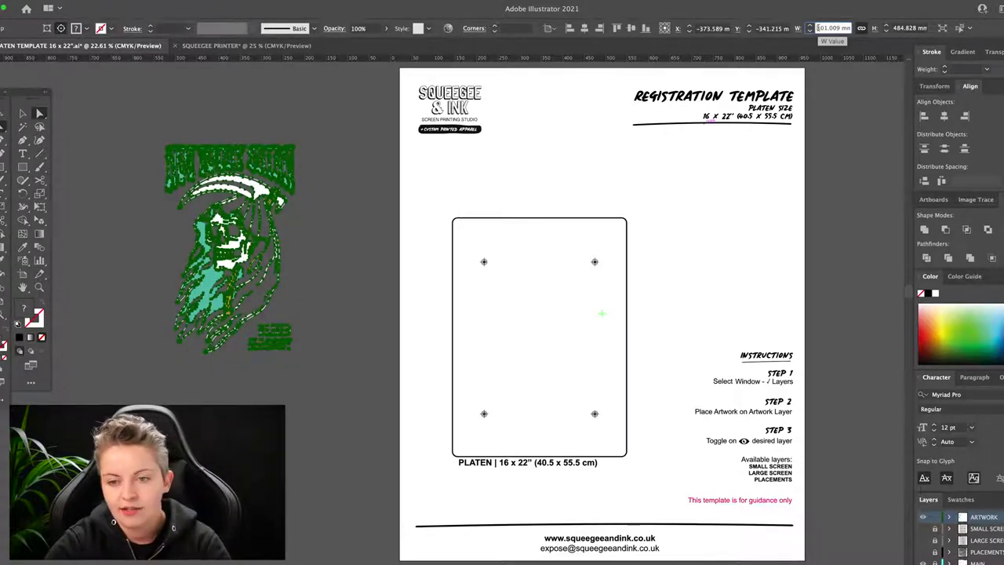
drag(819, 28, 856, 32)
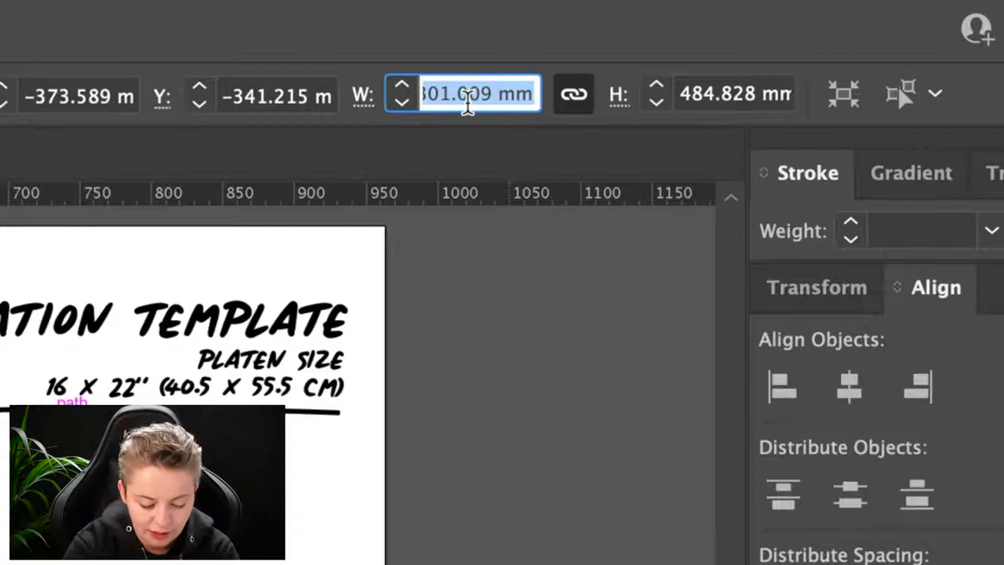
text(270)
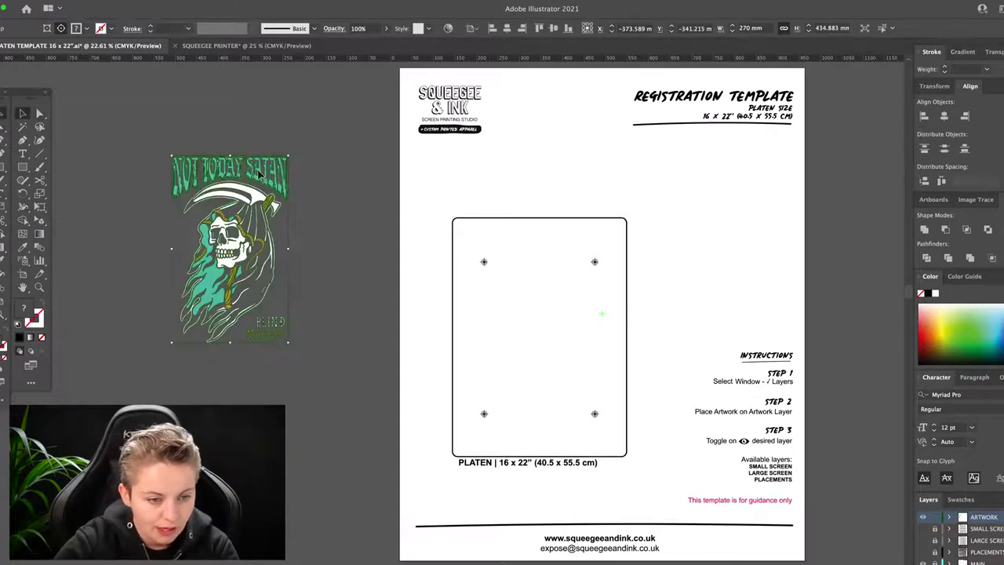
drag(259, 173, 318, 216)
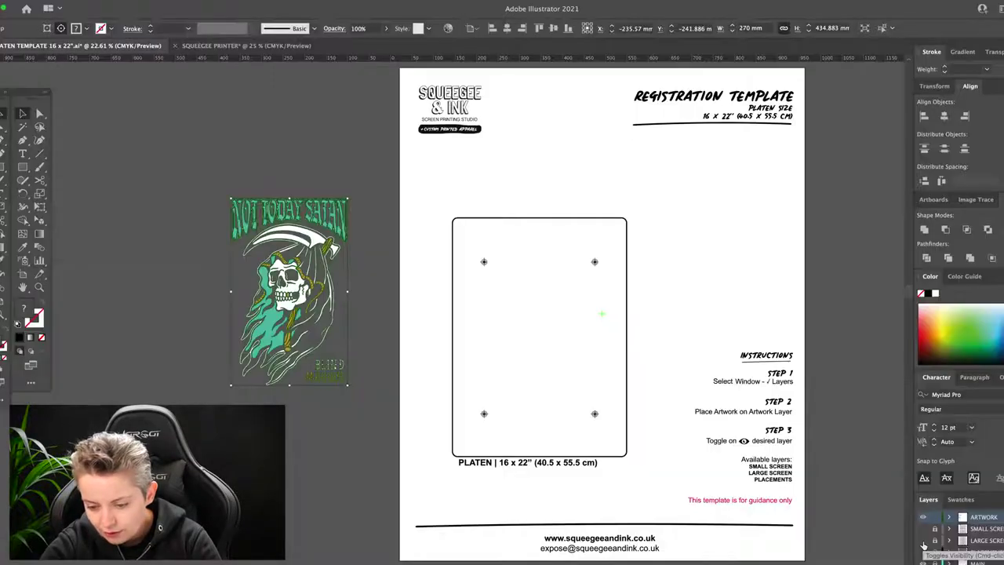
Show the large screen layer and move the artwork onto the platen, centred on the grid's vertical middle line.
click(357, 379)
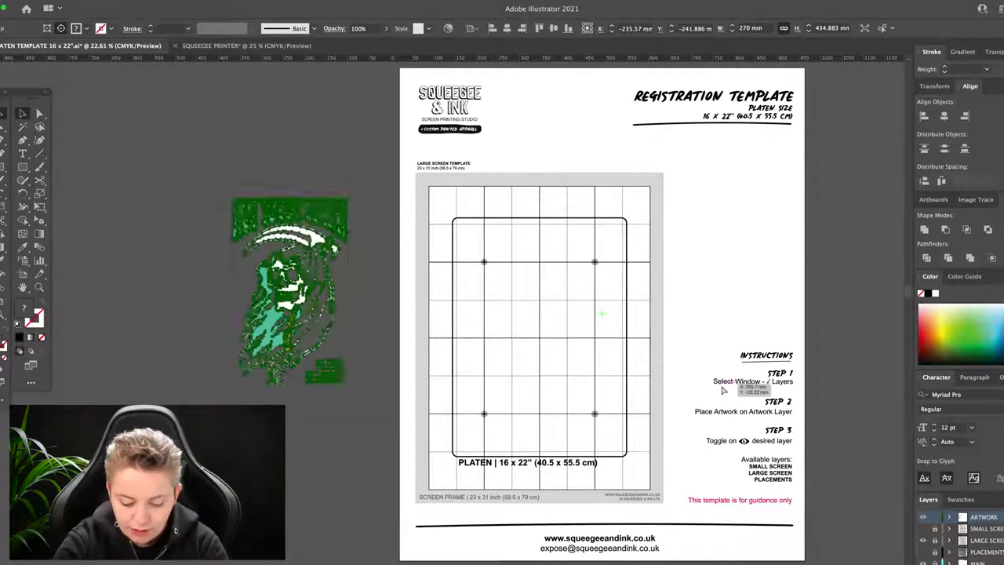
key(super+equal)
key(super+equal)
key(super+equal)
scroll(723, 389, right, 5)
scroll(722, 388, down, 3)
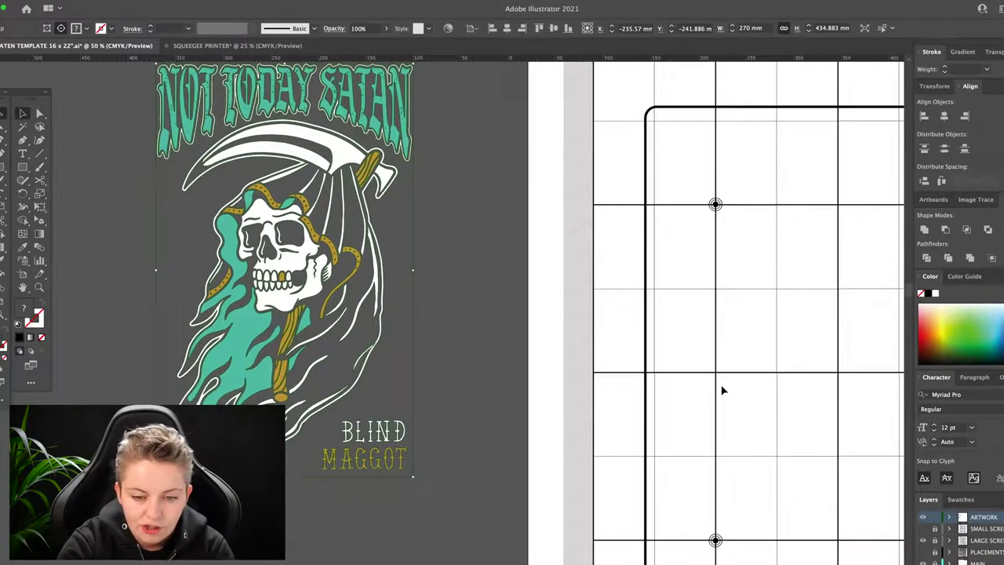
key(super+minus)
scroll(722, 390, right, 5)
scroll(723, 390, down, 1)
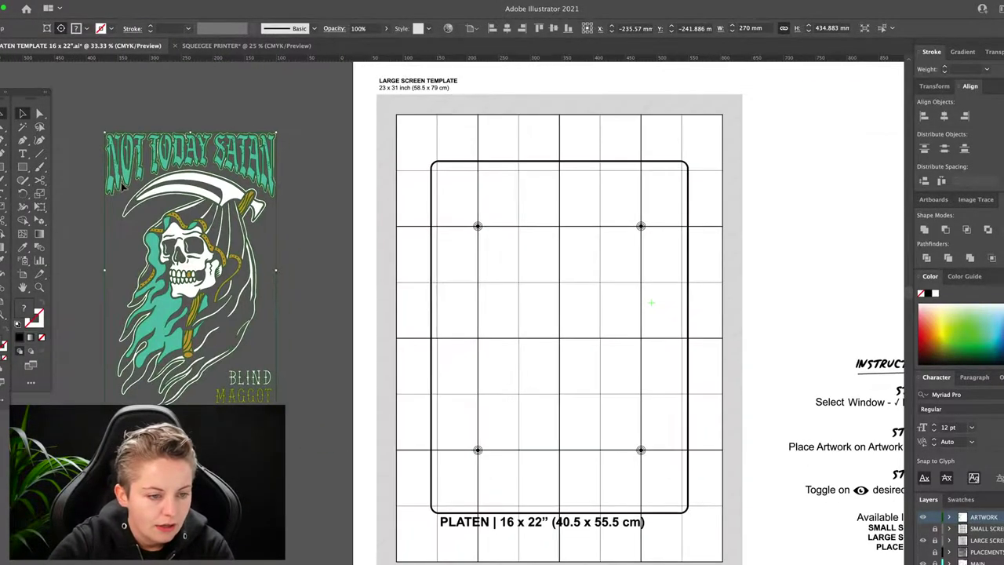
drag(391, 158, 527, 222)
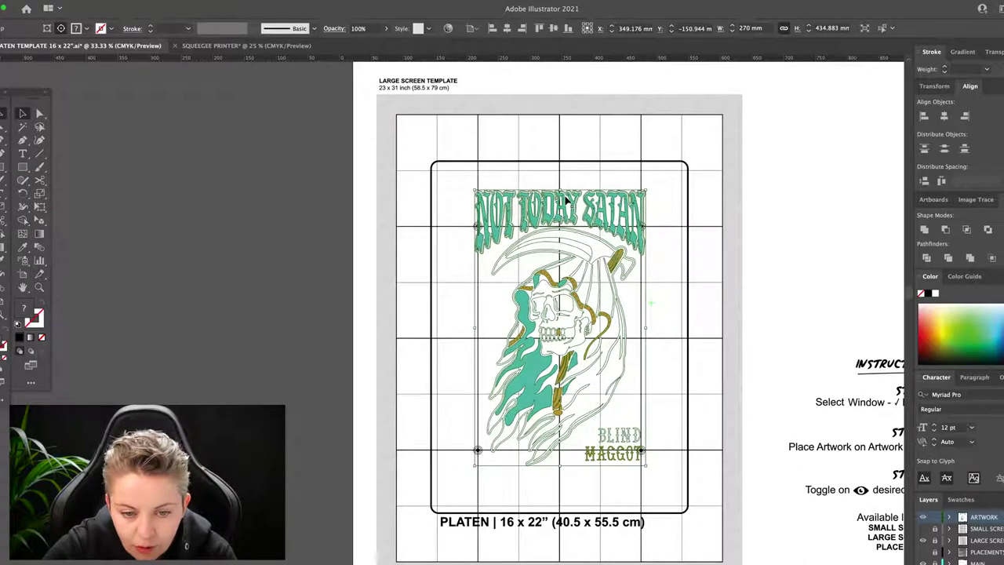
Fine-tune the artwork's position on the platen by moving it slightly down and nudging it back up, to Y -133.958 mm.
drag(575, 203, 576, 214)
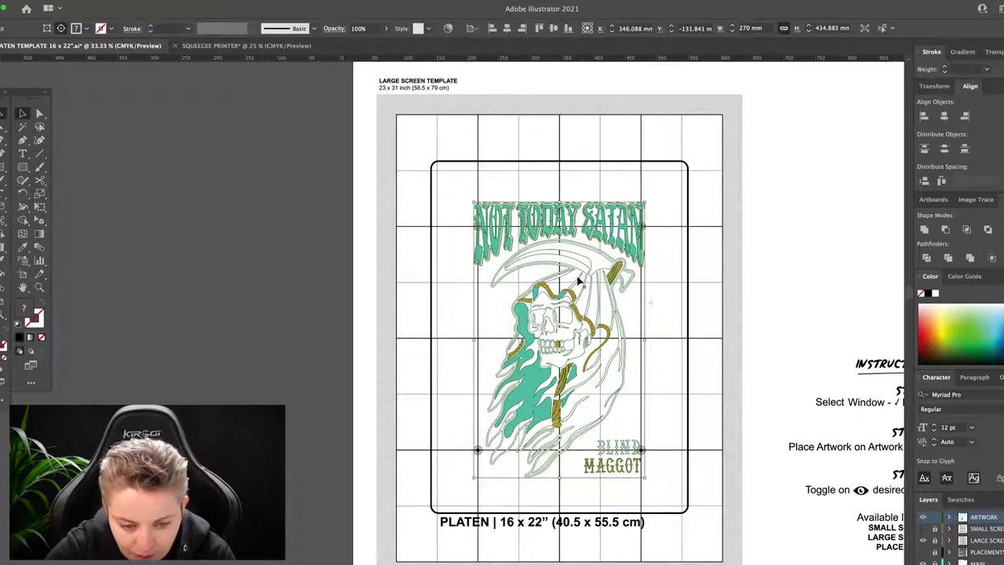
key(Up)
key(Up)
key(Up)
key(Up)
key(Up)
key(Up)
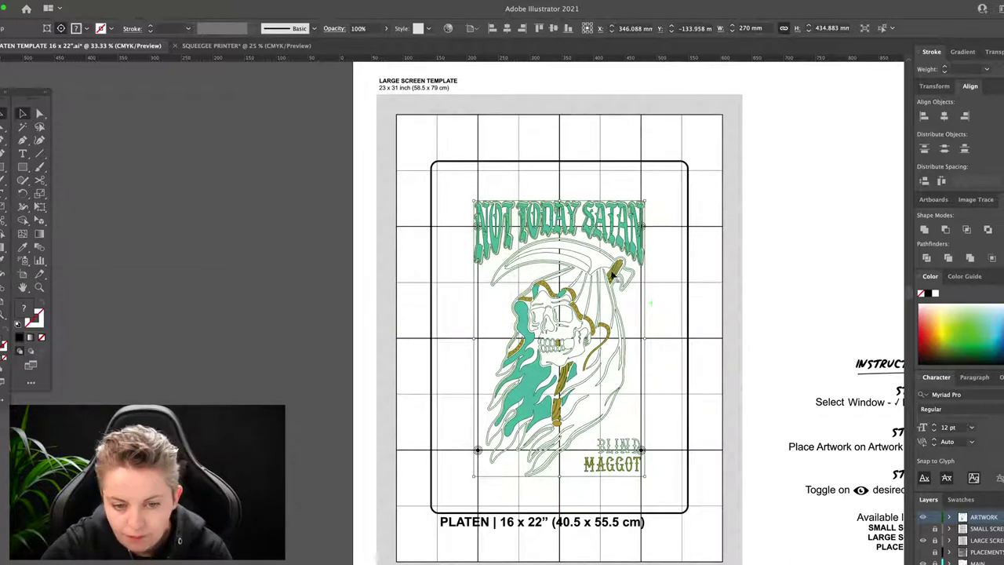
scroll(594, 251, down, 2)
scroll(594, 251, right, 2)
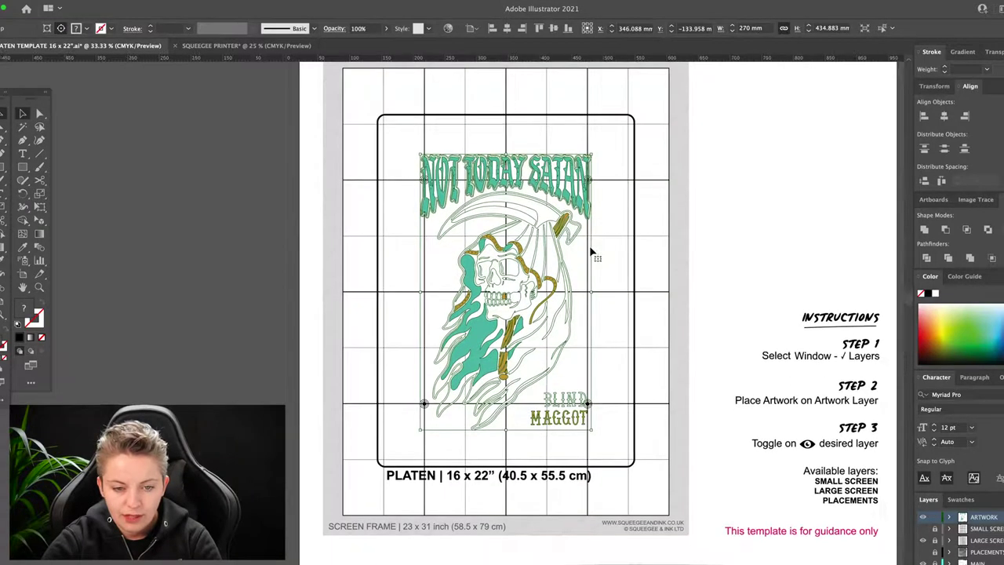
Lock the positioned artwork so that it cannot be selected or moved.
key(ctrl+minus)
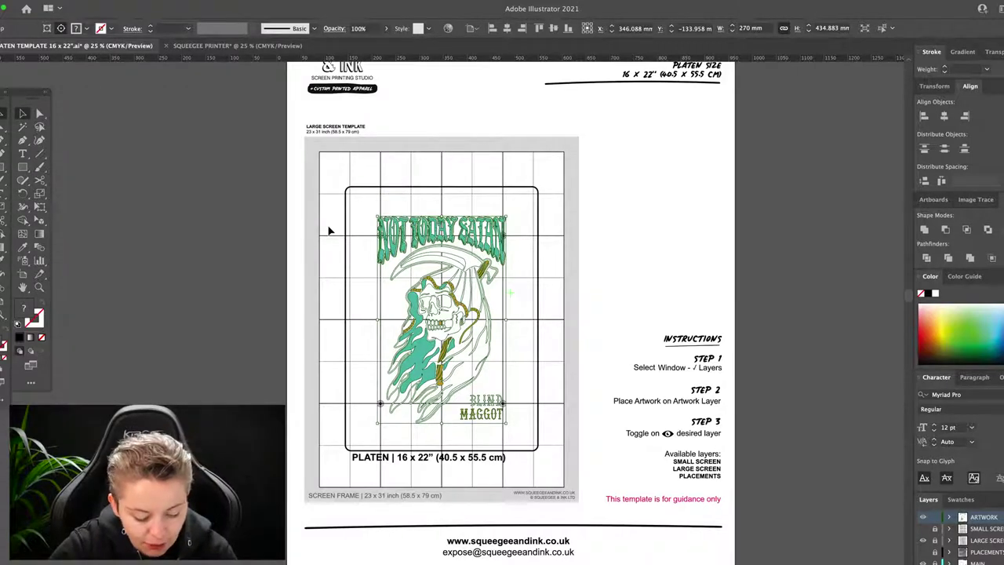
key(super+2)
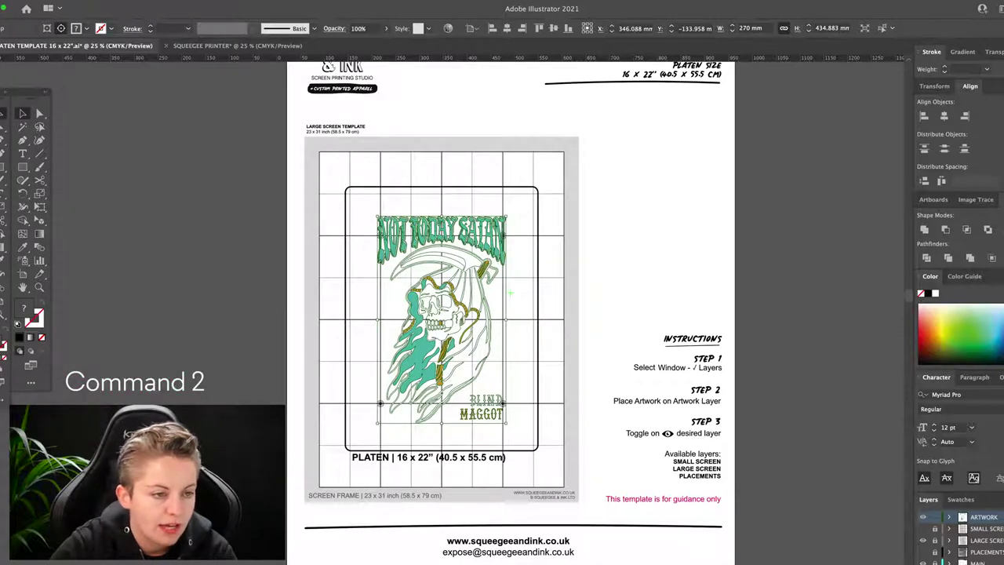
click(92, 2)
mouse_move(102, 63)
click(248, 63)
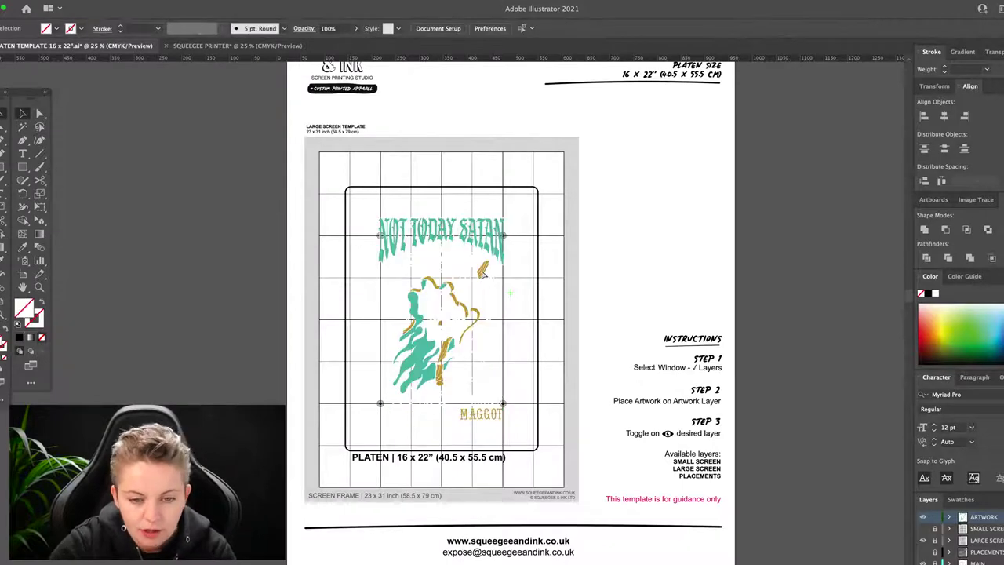
Move the two upper registration marks together straight up, clear of the NOT TODAY SATAN lettering, onto the grid line just inside the platen's upper edge.
key(super+equal)
key(super+equal)
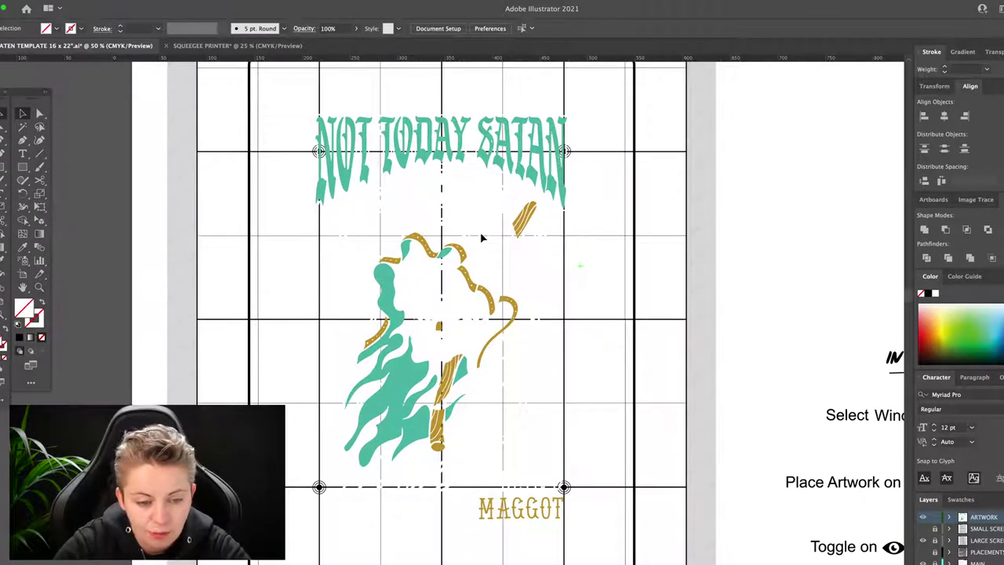
scroll(482, 238, up, 3)
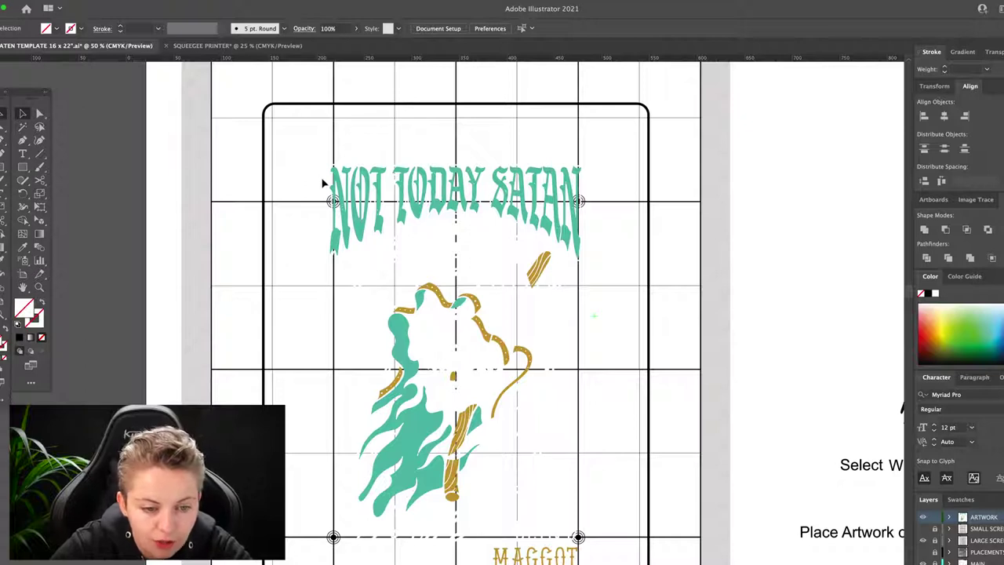
drag(314, 163, 609, 224)
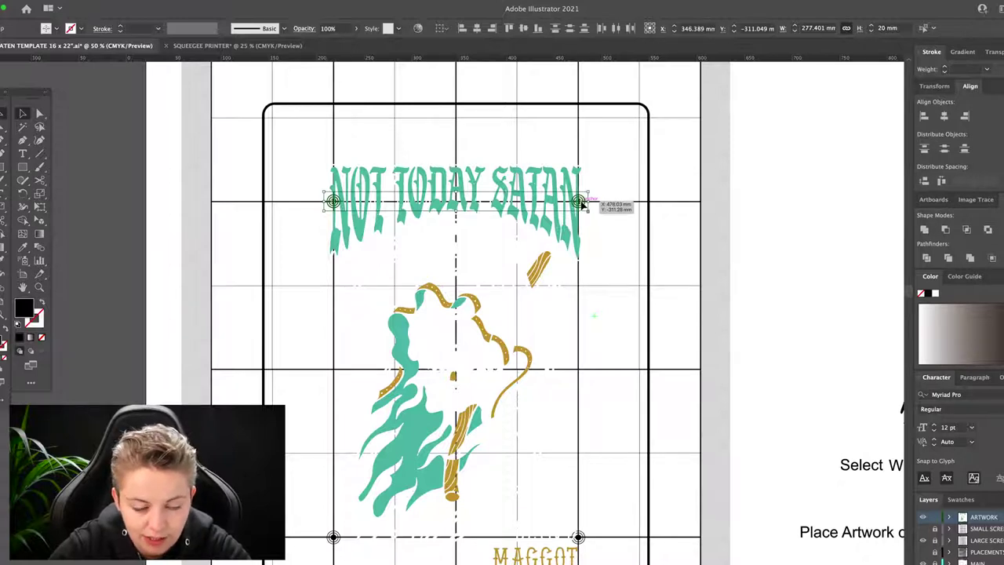
click(302, 170)
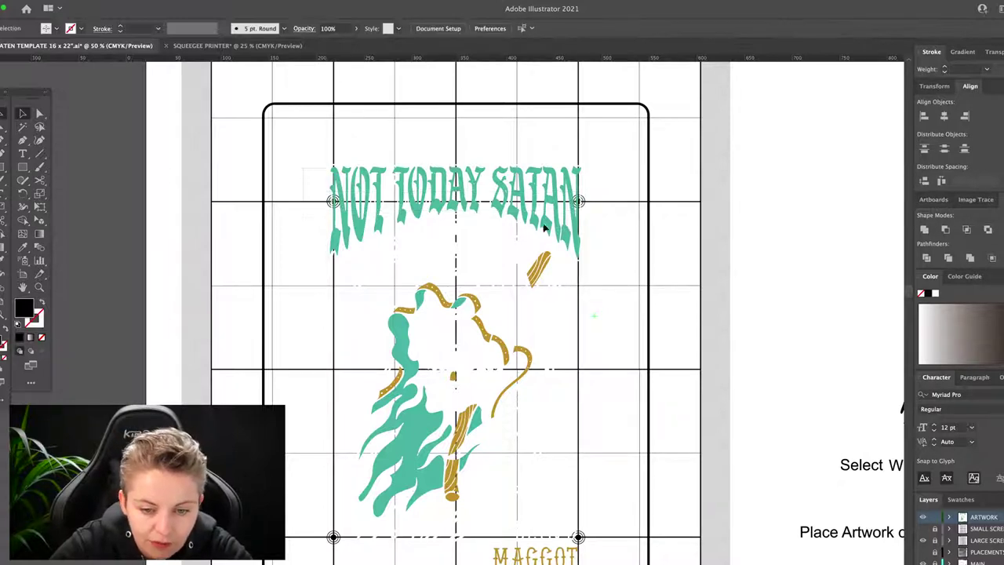
click(605, 217)
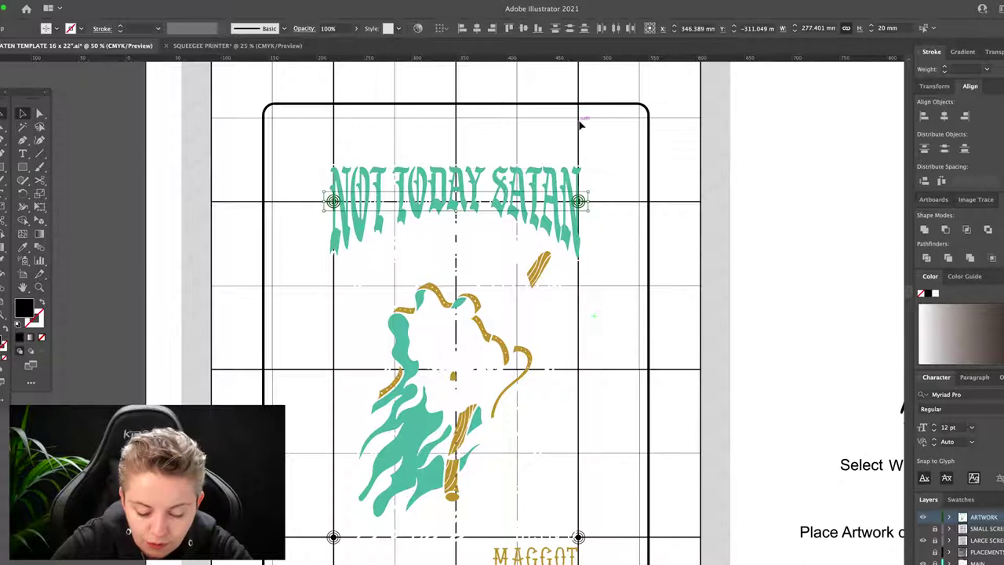
key(super+equal)
key(super+equal)
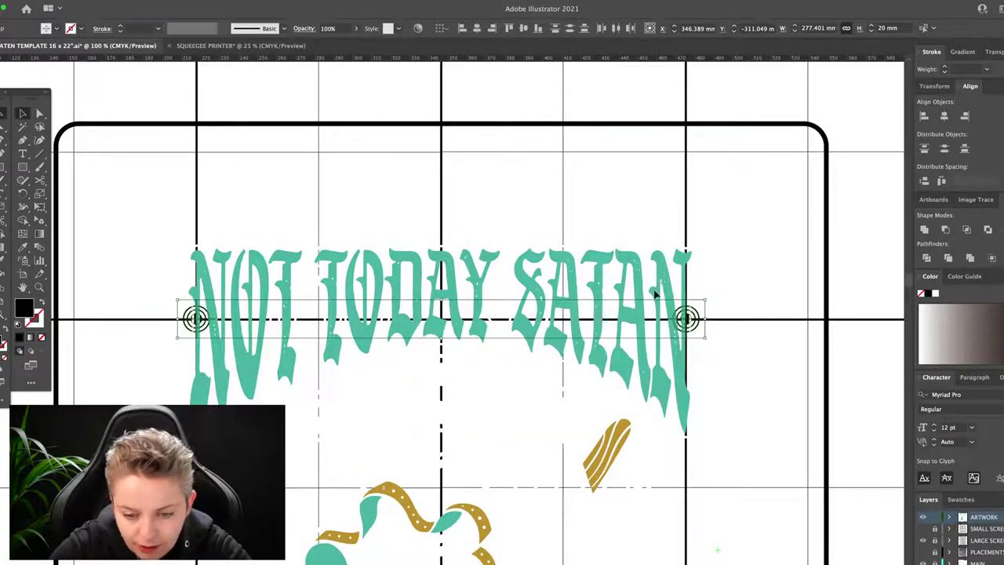
drag(688, 320, 685, 151)
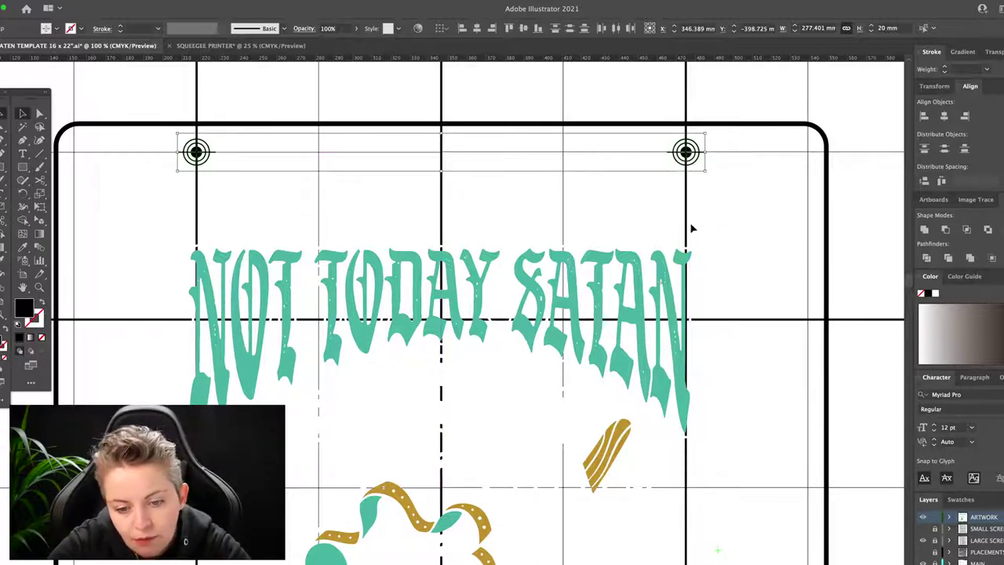
key(Up)
click(648, 198)
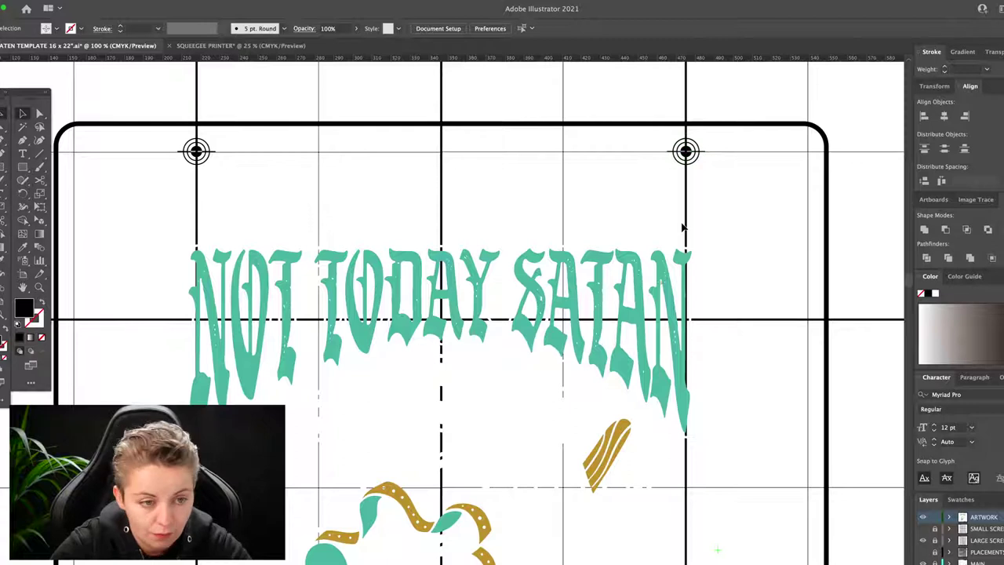
Move the two lower registration marks together straight down, clear of the MAGGOT lettering, onto the grid line just inside the platen's lower edge.
scroll(682, 228, down, 10)
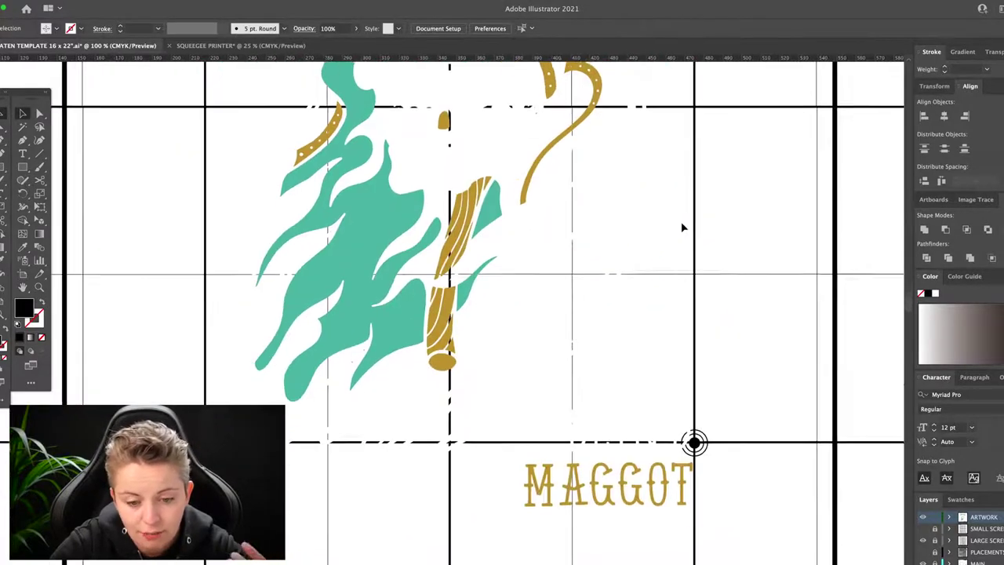
scroll(682, 228, down, 5)
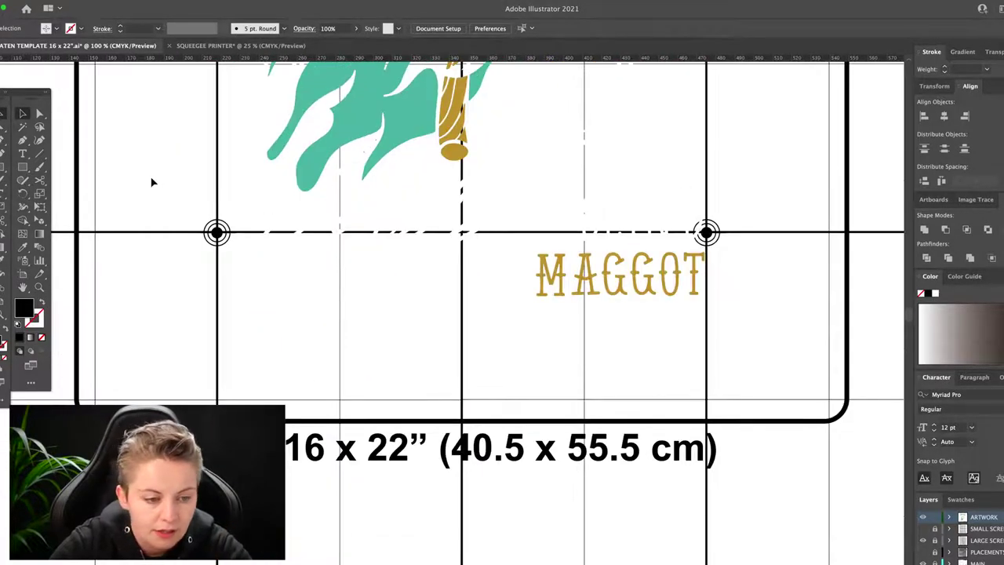
drag(156, 185, 750, 291)
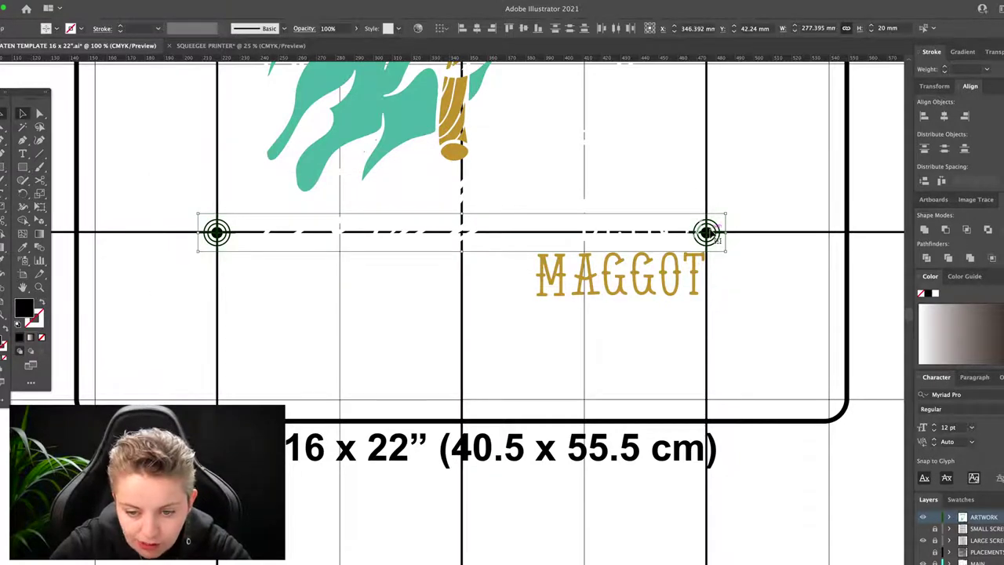
shift+click(713, 238)
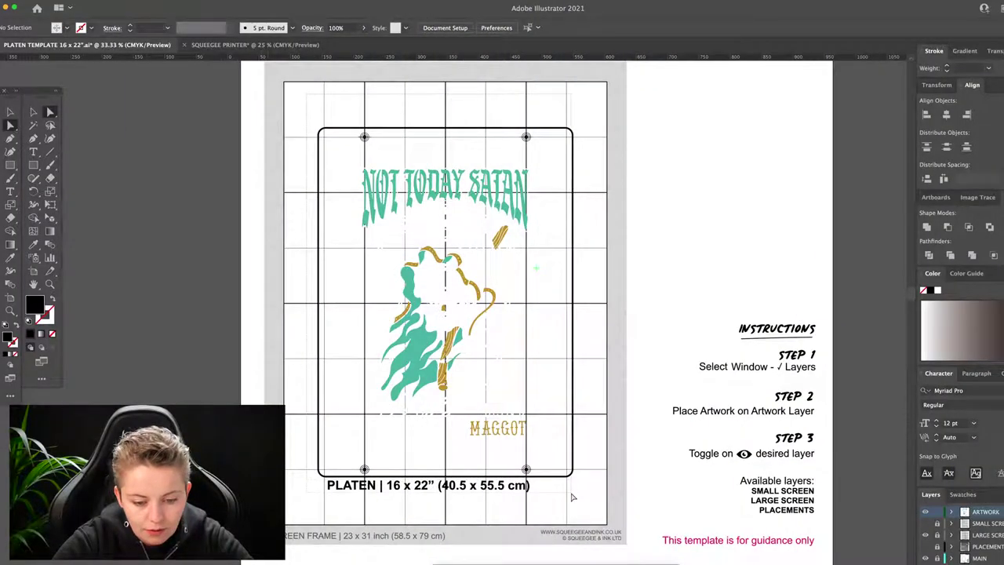
Copy the complete artwork with its four registration marks and paste it into the SQUEEGEE PRINTER document.
key(super+a)
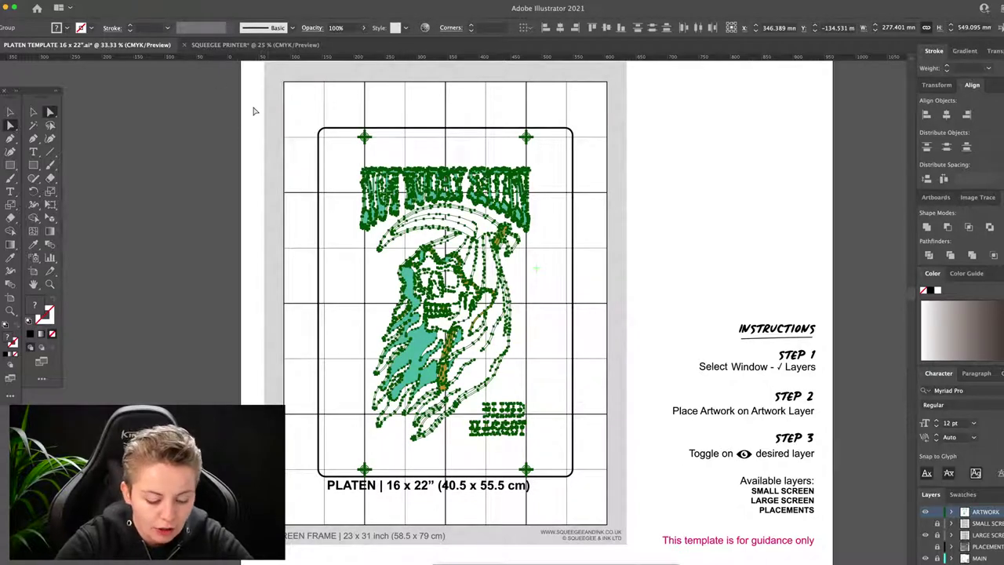
key(super+c)
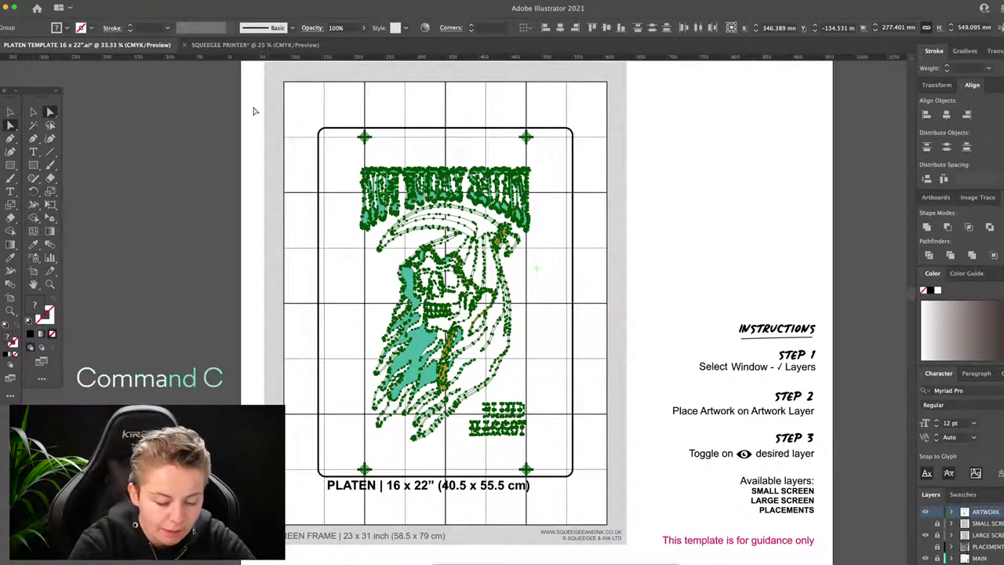
click(231, 47)
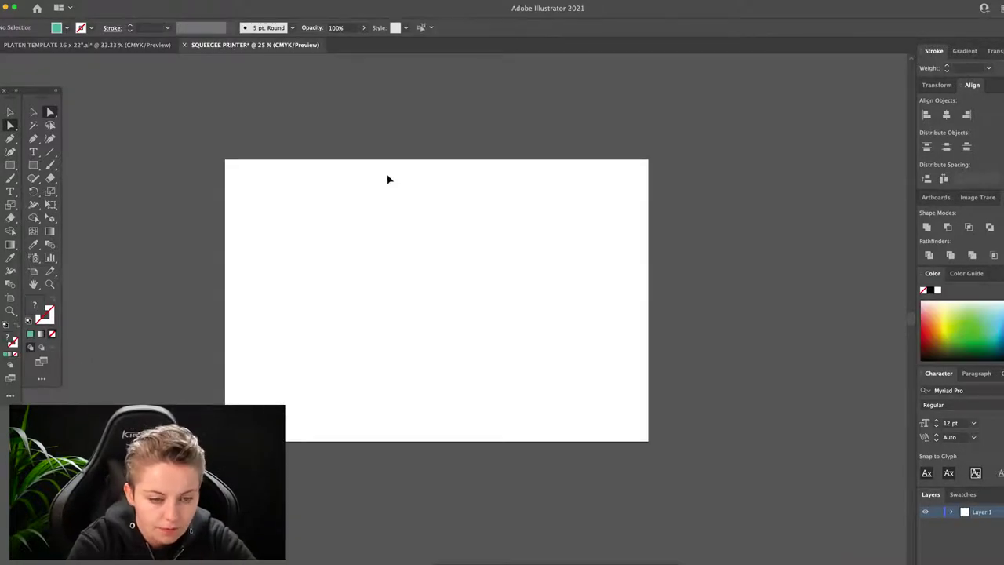
key(super+v)
Move the pasted artwork and its registration marks off the artboard, into the empty space above its upper-left corner.
scroll(421, 179, up, 3)
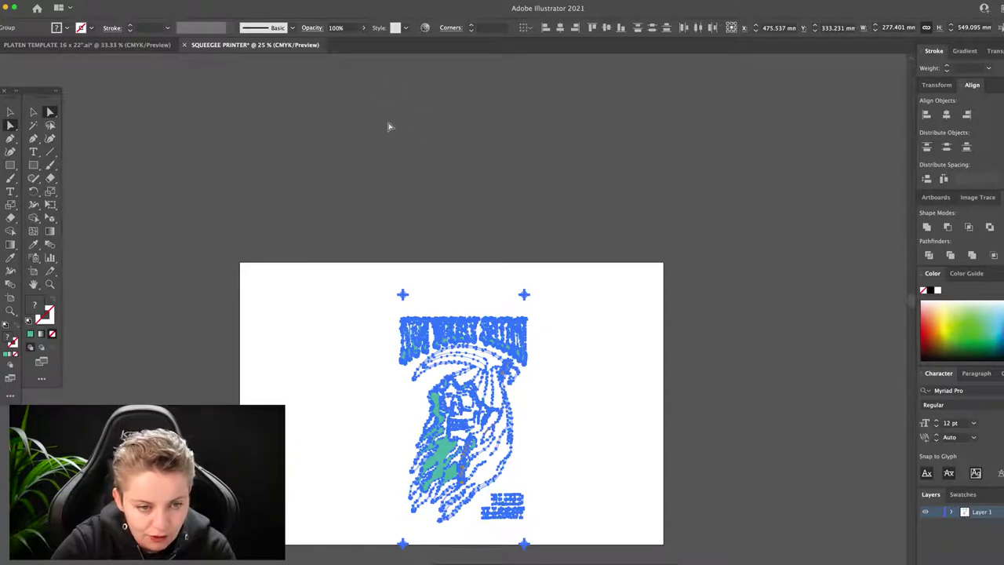
scroll(468, 312, up, 2)
key(v)
drag(477, 392, 339, 95)
click(448, 171)
scroll(446, 172, up, 2)
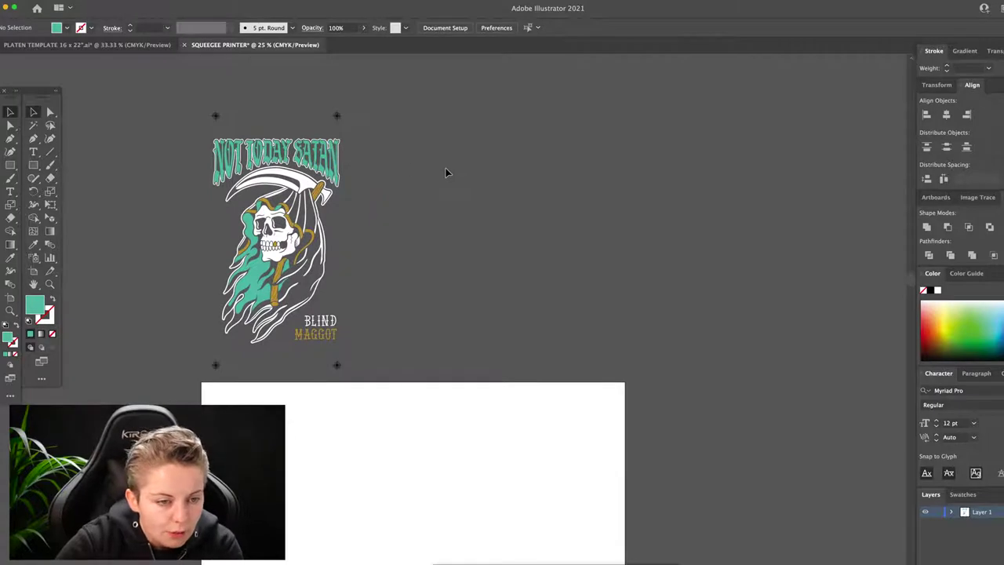
scroll(246, 268, right, 2)
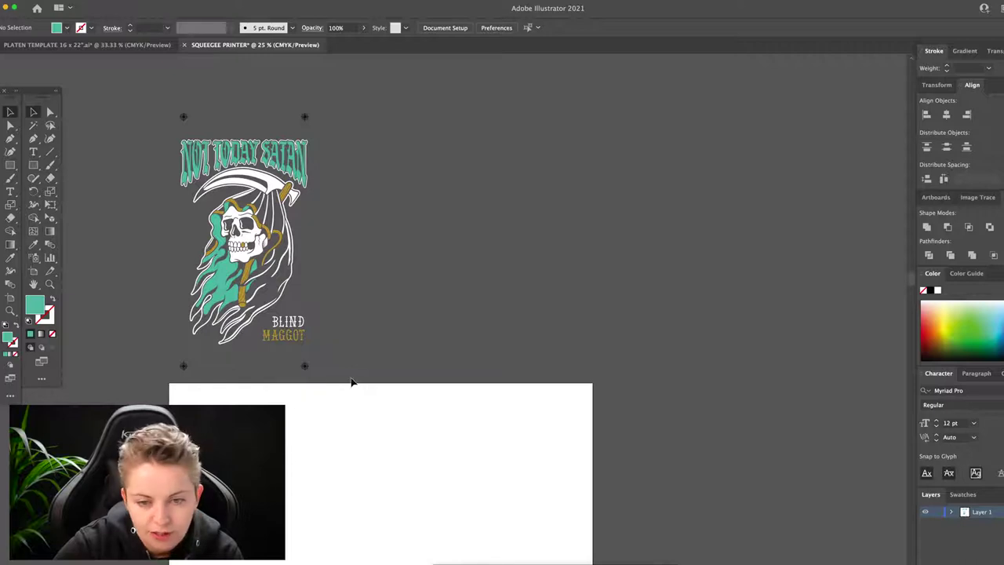
Duplicate the artwork with its registration marks and place the copy beside the original, level with it.
key(super+a)
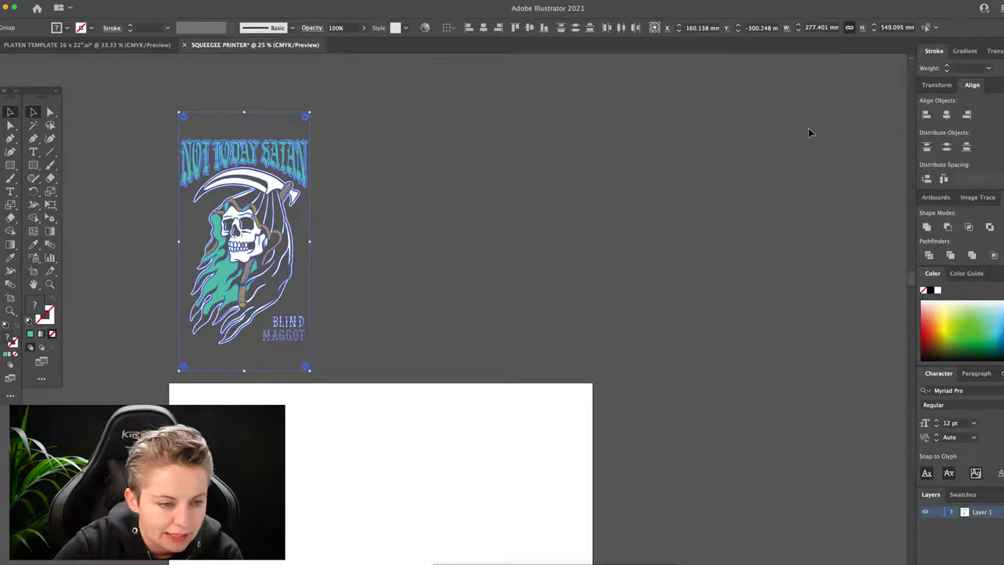
scroll(400, 152, right, 3)
scroll(399, 153, down, 2)
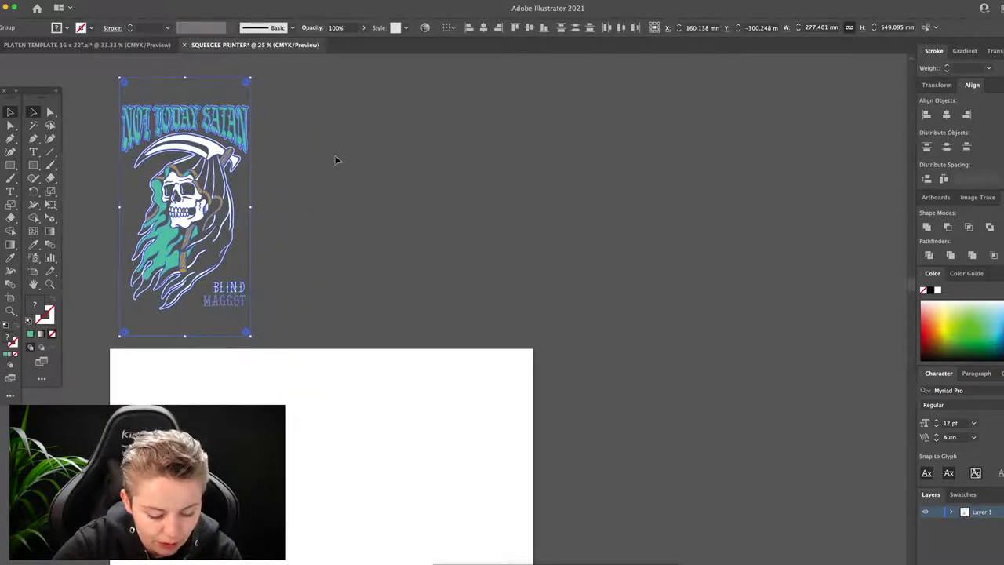
scroll(335, 160, left, 4)
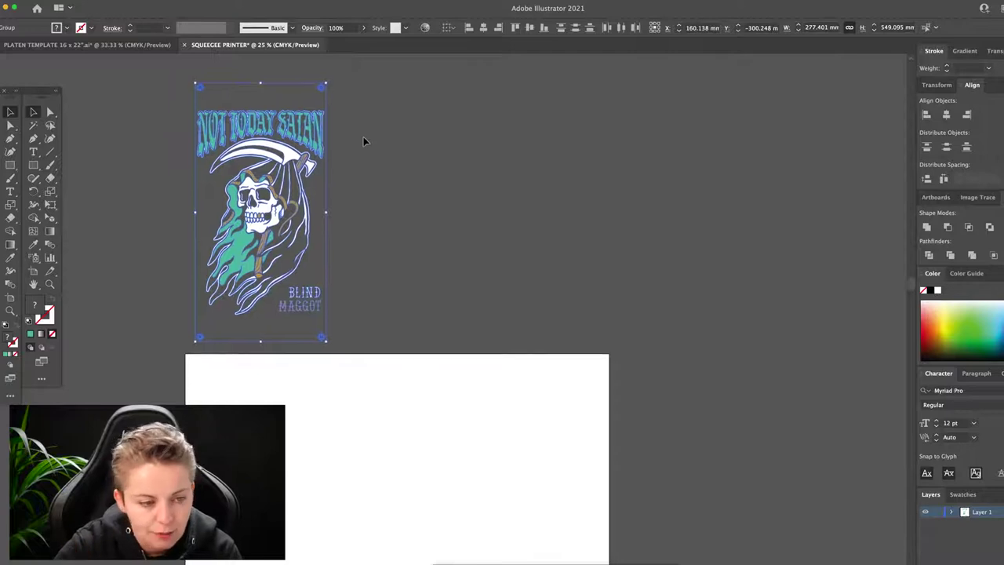
scroll(364, 139, right, 3)
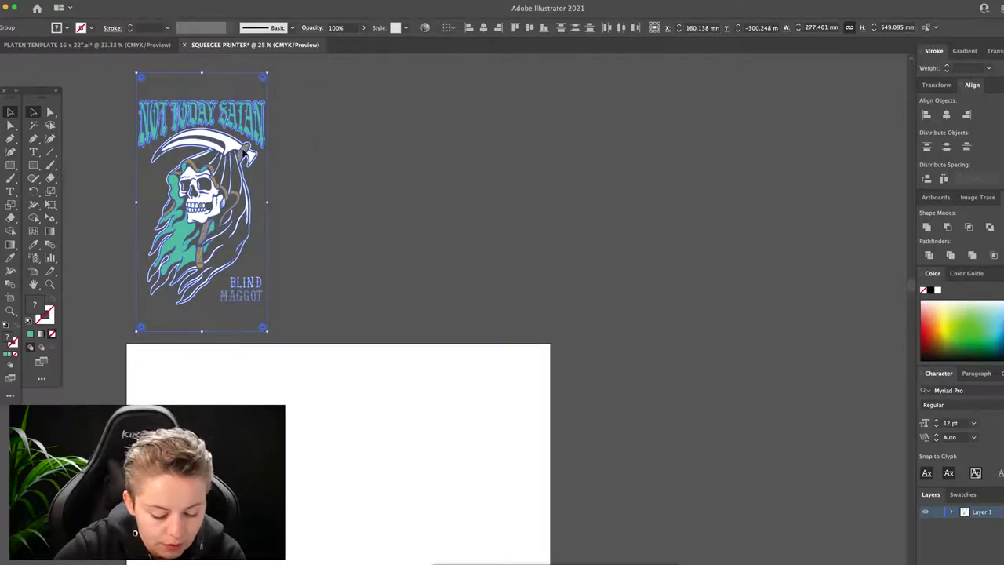
key(super+c)
click(347, 152)
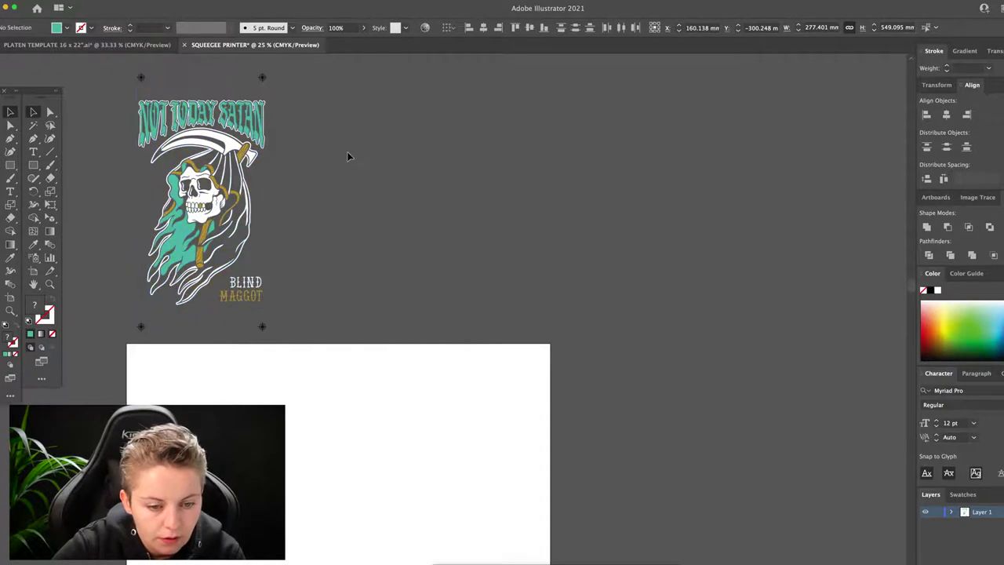
key(super+v)
drag(422, 239, 466, 115)
Add further evenly spaced copies of the artwork and its registration marks to complete a row of five.
scroll(500, 171, right, 5)
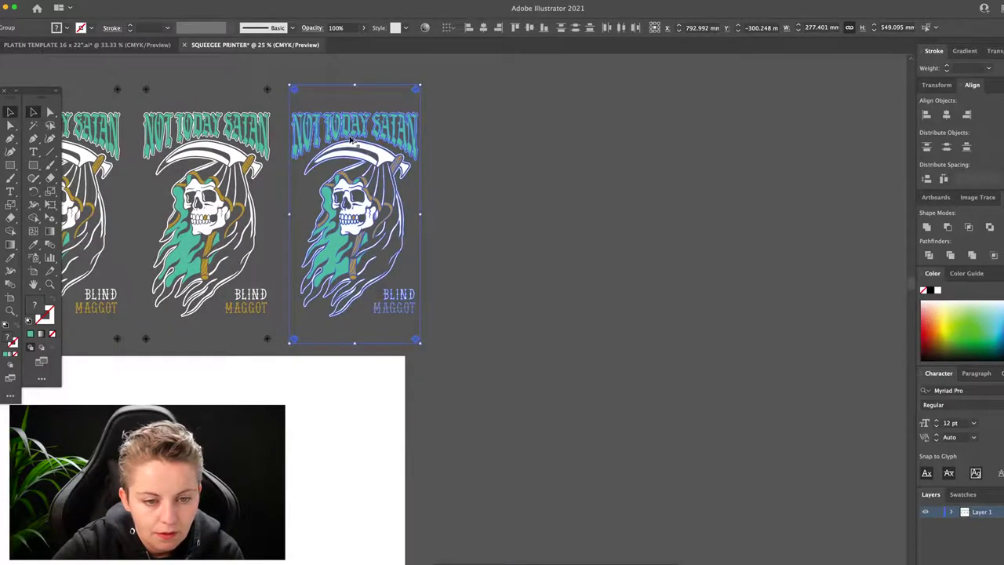
key(super+d)
drag(499, 135, 654, 135)
click(523, 67)
Add the text label MASTER beside the upper-left registration mark of the first artwork.
scroll(523, 67, left, 6)
key(z)
click(239, 109)
drag(239, 109, 327, 154)
click(33, 152)
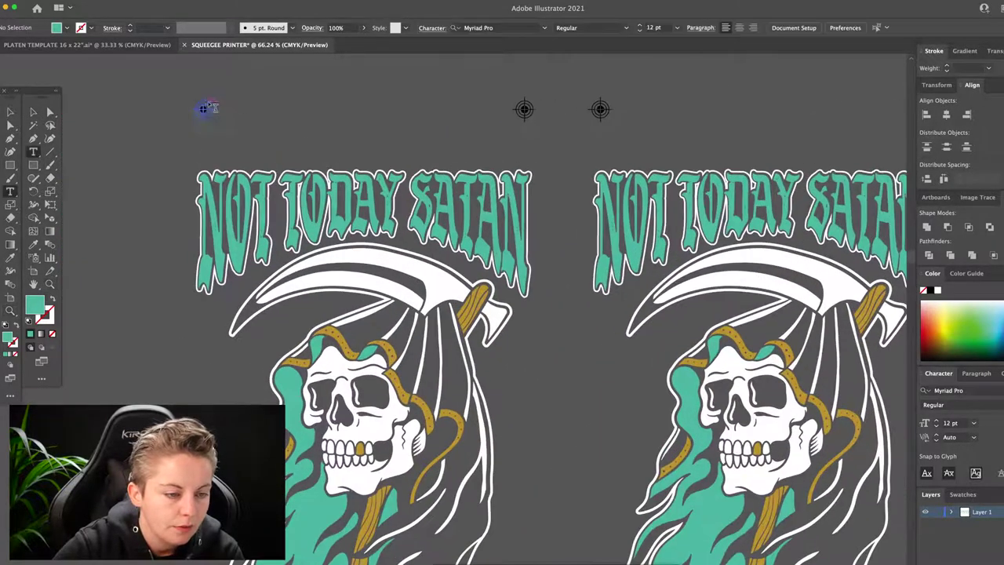
click(240, 108)
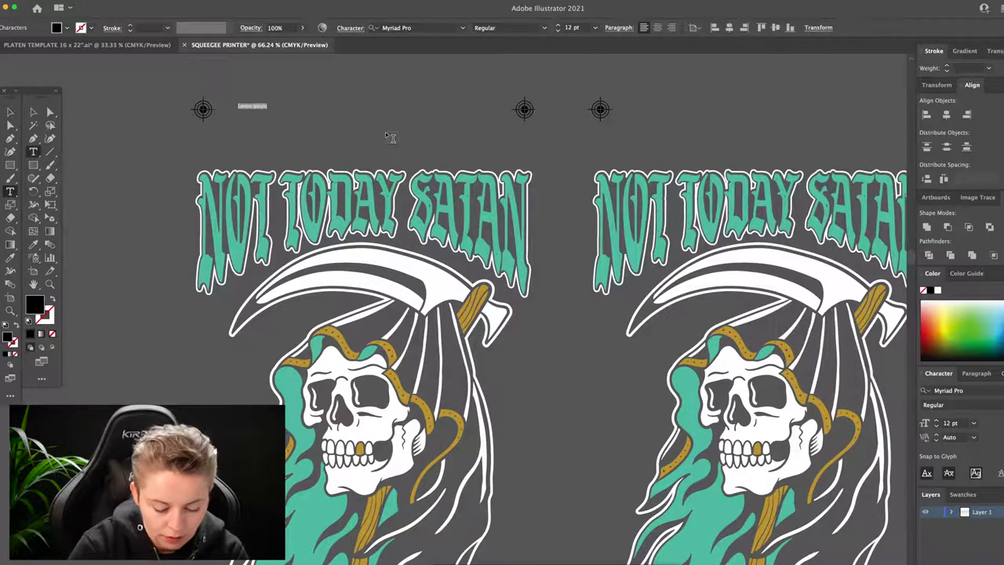
text(PAN)
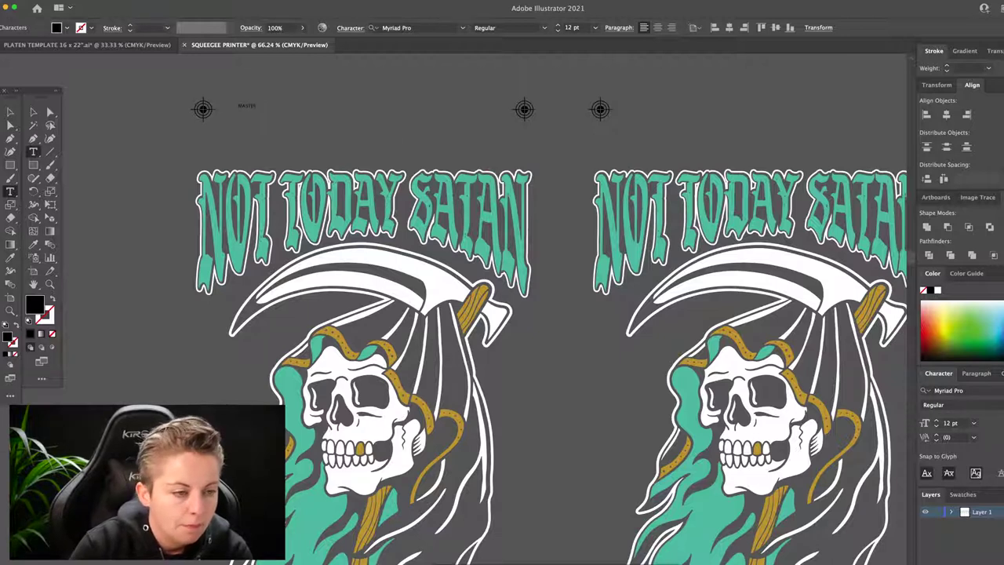
click(32, 114)
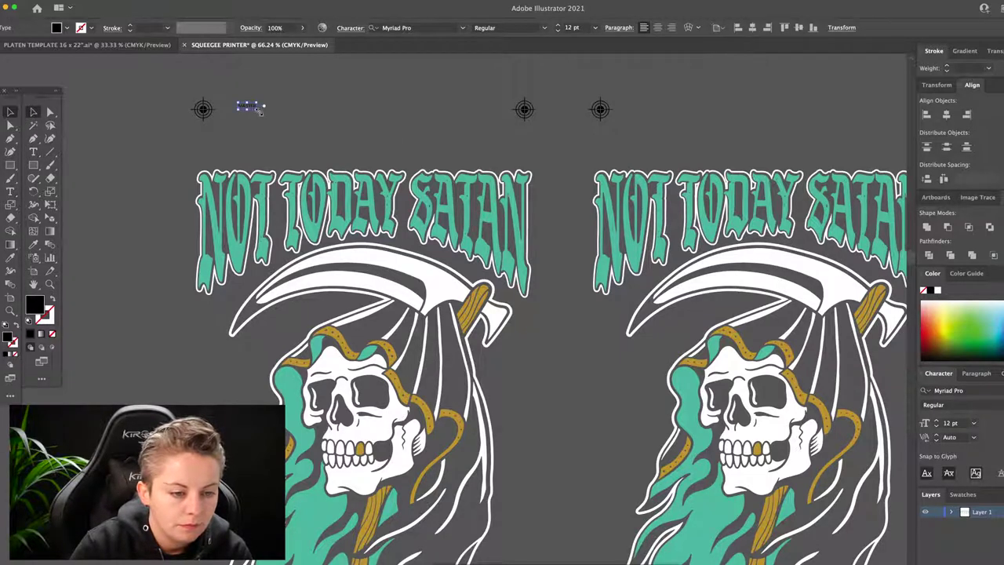
Enlarge the MASTER label to about 40 pt, copy it to the same spot on the second artwork and change the copy to TEAL.
drag(259, 110, 660, 116)
double_click(638, 109)
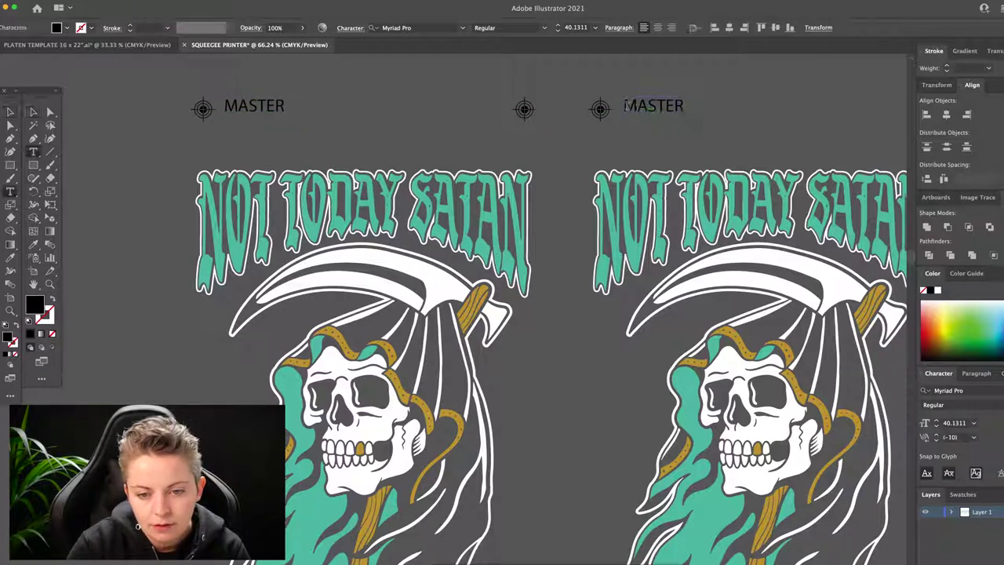
text(TEAL)
Copy the TEAL label beside the third artwork's upper-left registration mark and change its text to YELLOW.
scroll(705, 106, right, 2)
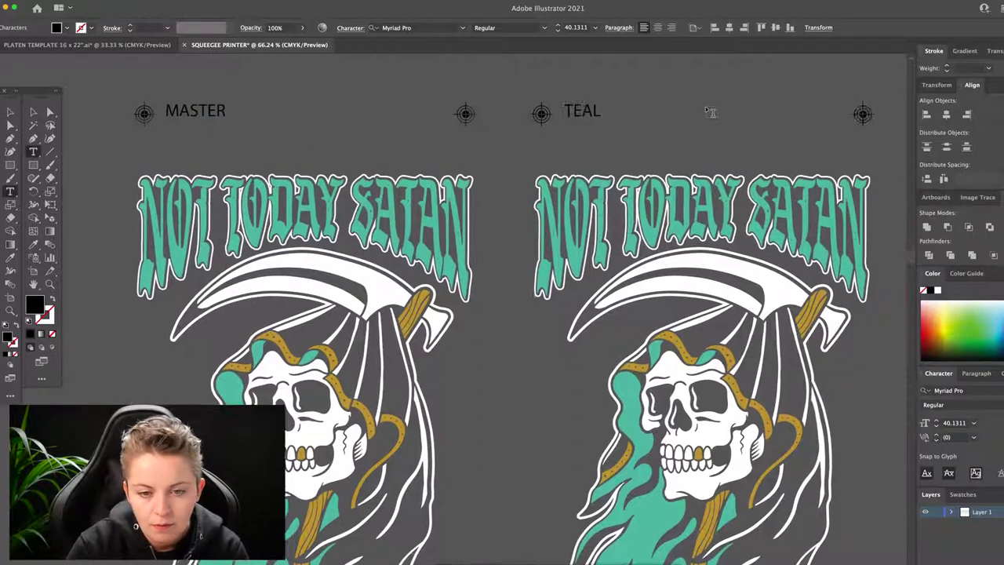
scroll(710, 112, right, 10)
scroll(710, 112, up, 2)
click(10, 112)
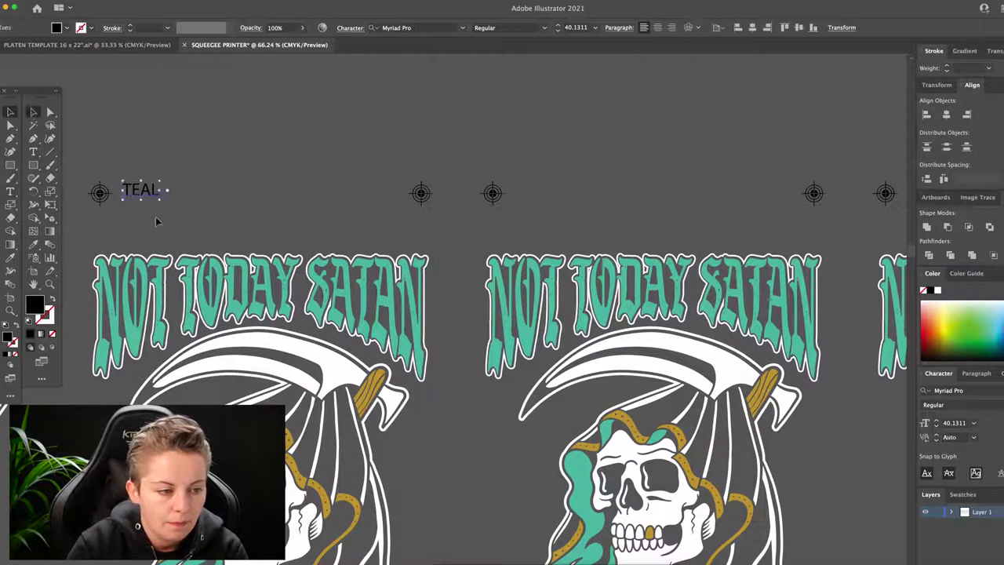
drag(146, 196, 538, 198)
double_click(533, 193)
key(super+a)
text(YELLO)
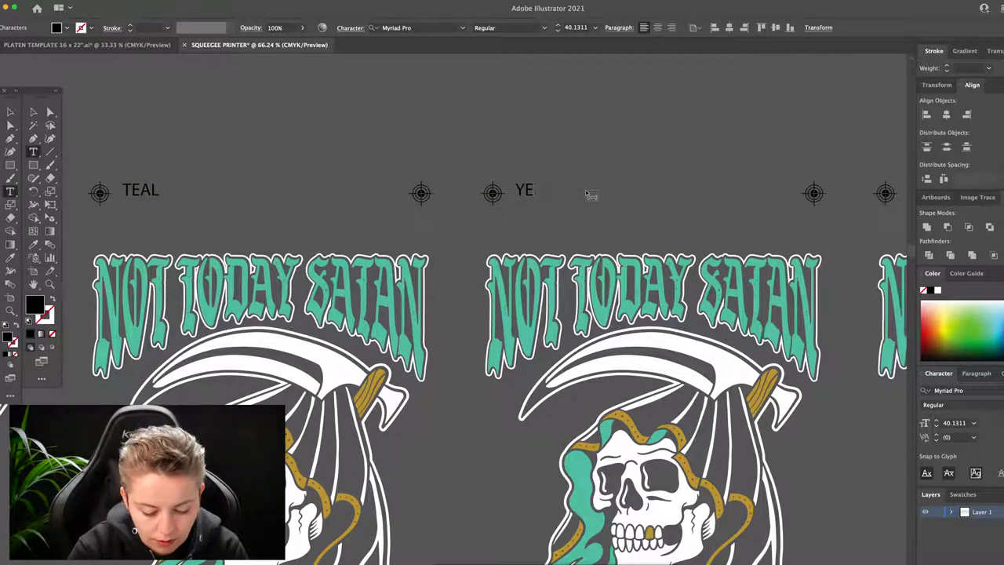
Copy the YELLOW label beside the fourth artwork's upper-left registration mark and change its text to WHITE.
scroll(585, 189, right, 10)
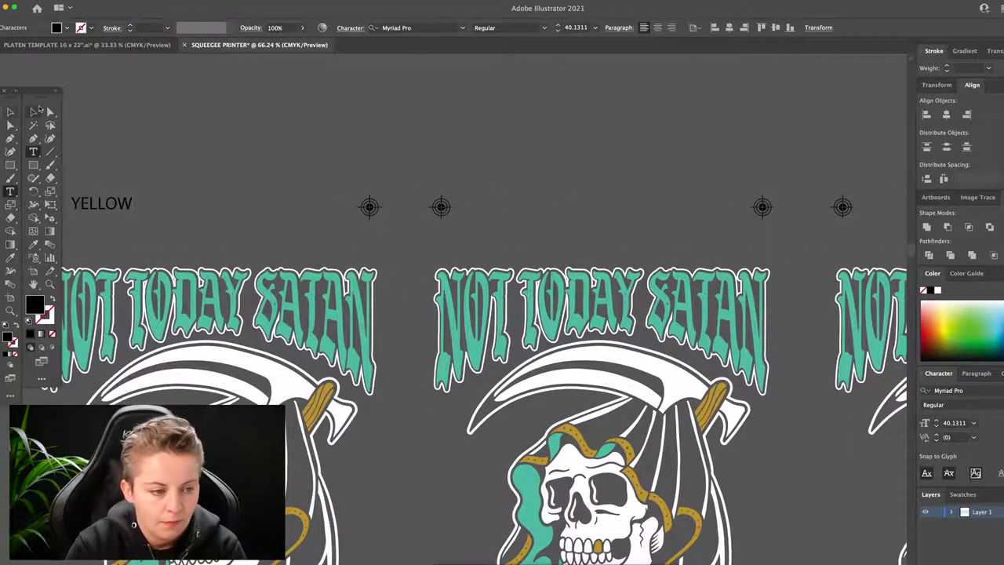
click(10, 112)
drag(145, 208, 538, 208)
double_click(467, 204)
drag(469, 204, 624, 207)
key(BackSpace)
key(BackSpace)
text(WHITE)
Copy the WHITE label beside the fifth artwork's upper-left registration mark and change its text to UNDERBASE.
scroll(623, 204, right, 10)
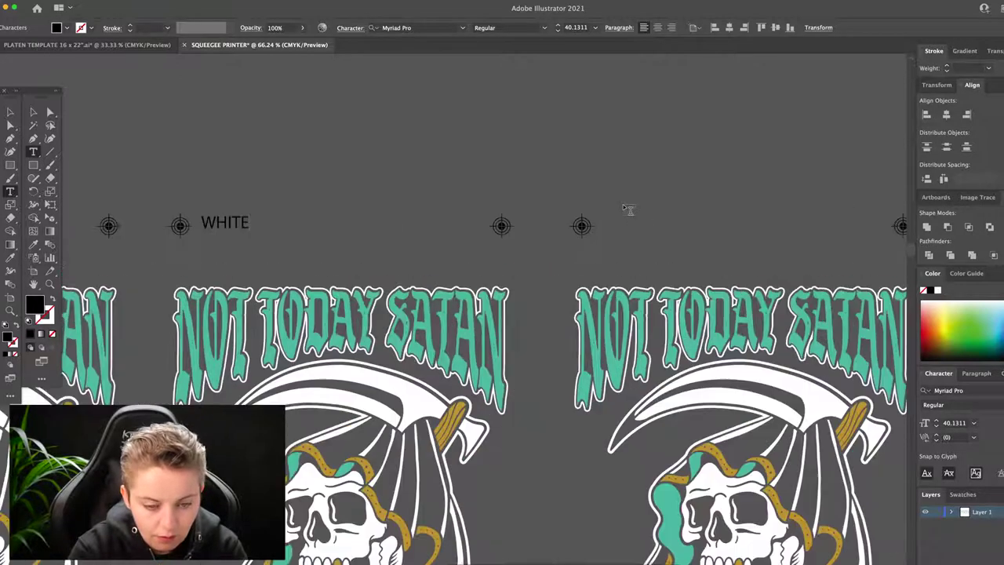
click(32, 113)
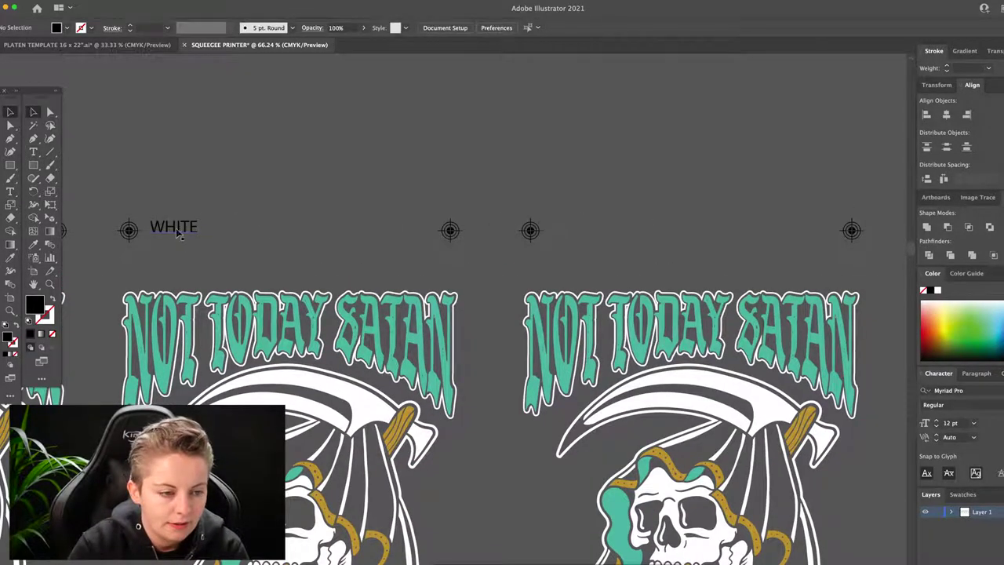
drag(175, 231, 703, 227)
double_click(583, 231)
text(UN)
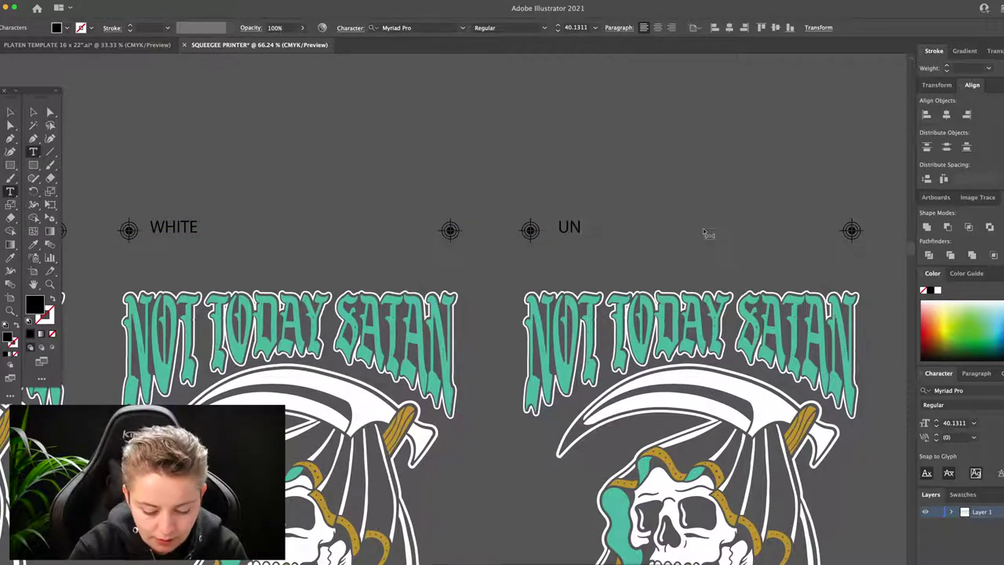
text(DERBASE)
super+click(288, 156)
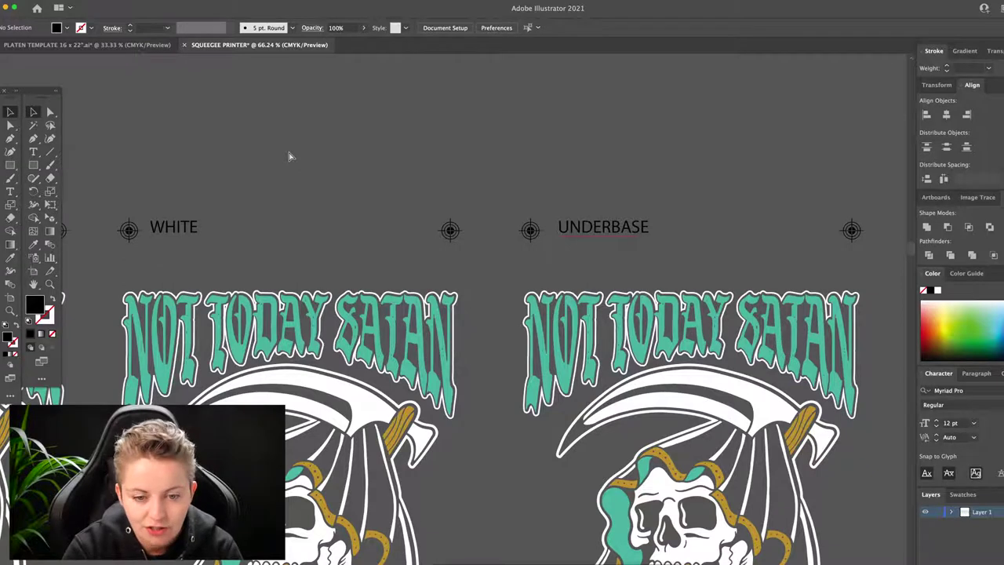
Select the MASTER artwork together with its label and registration marks, and clear the selection.
key(super+minus)
key(super+minus)
scroll(288, 156, down, 4)
scroll(288, 156, left, 3)
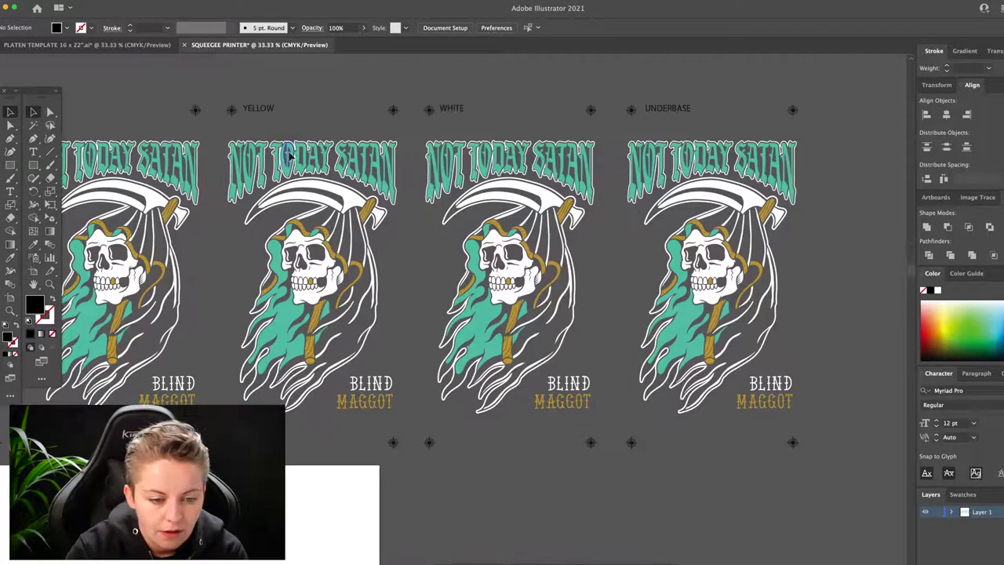
key(super+minus)
scroll(288, 156, left, 3)
scroll(288, 156, down, 1)
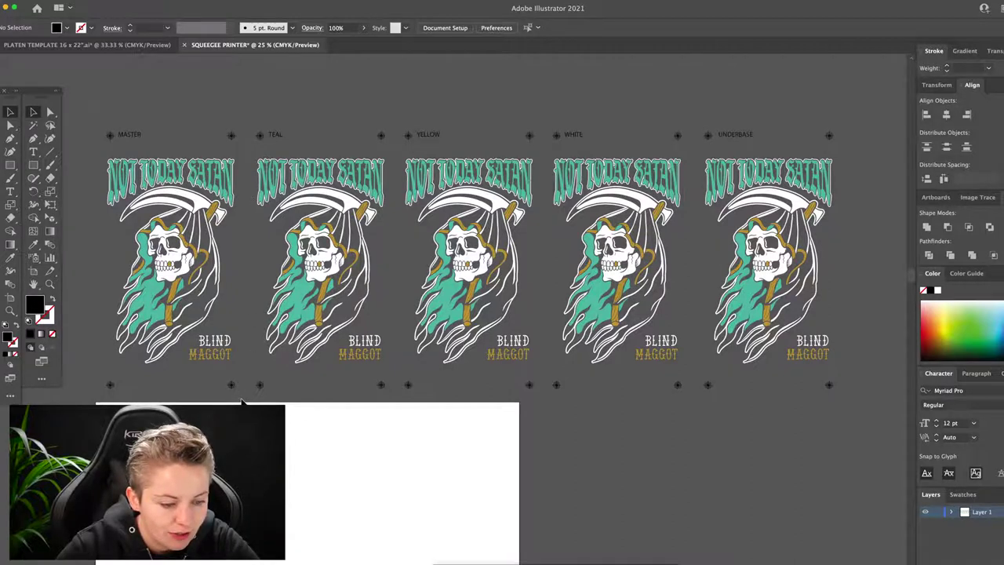
drag(242, 400, 202, 146)
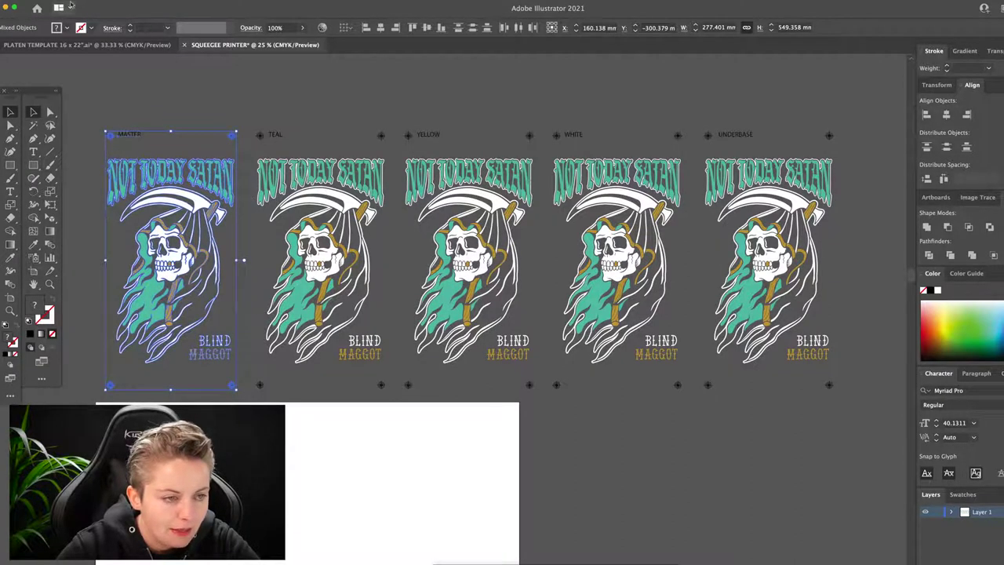
key(super+shift+a)
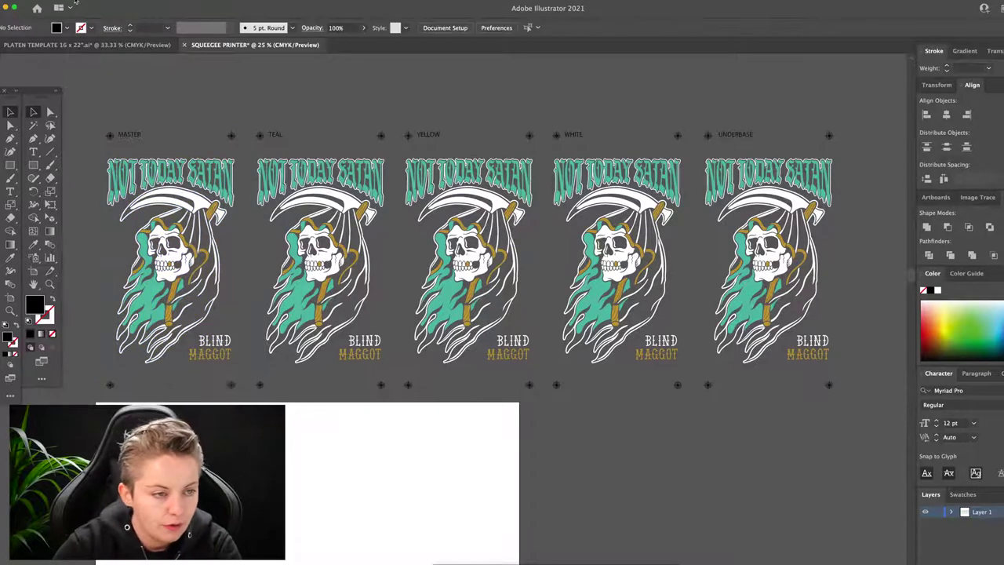
click(96, 2)
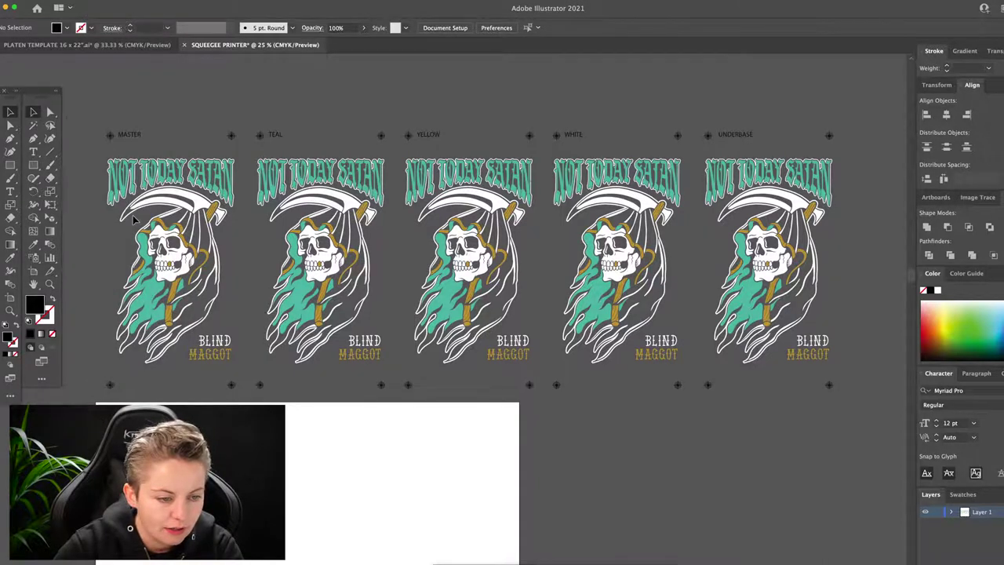
scroll(163, 202, right, 2)
scroll(163, 202, down, 1)
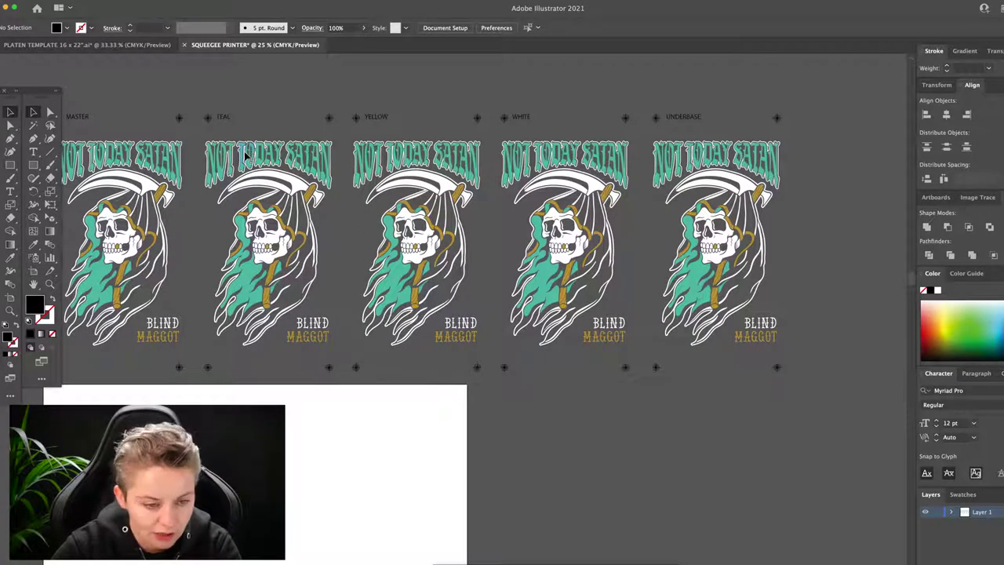
Select all teal shapes by matching the fill and stroke of a TEAL copy letter, and erase them from the YELLOW and WHITE copies.
key(z)
drag(238, 149, 365, 187)
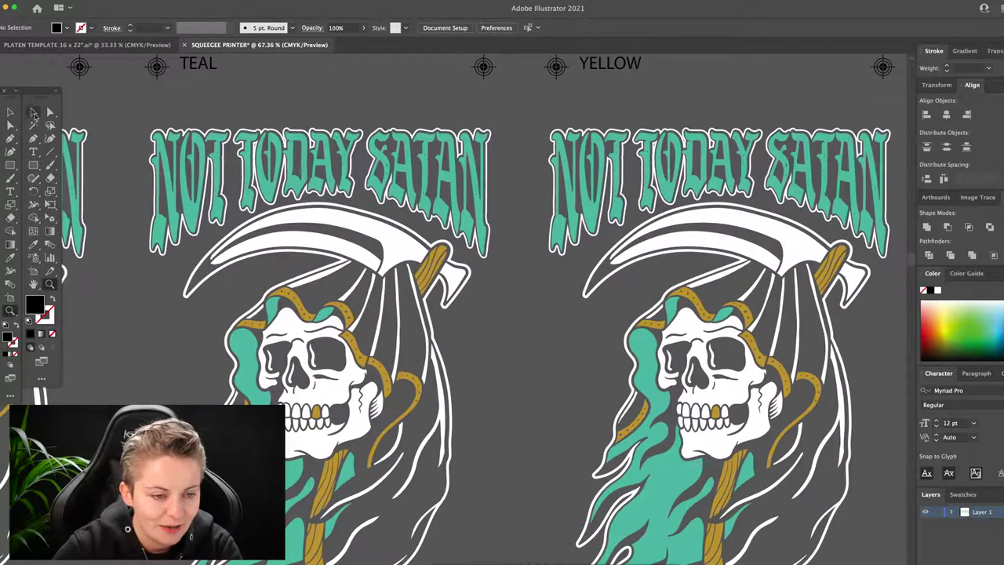
click(49, 111)
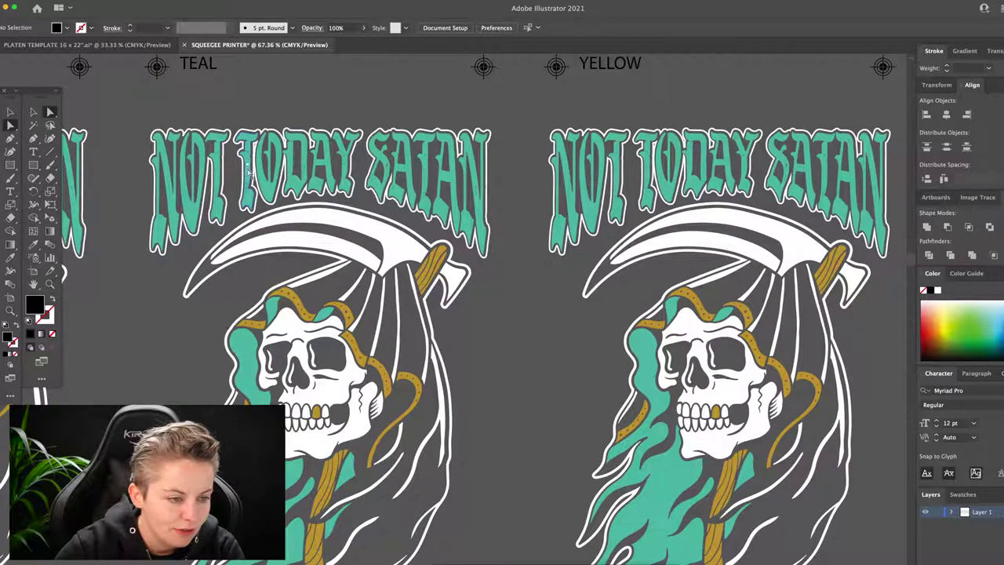
click(248, 180)
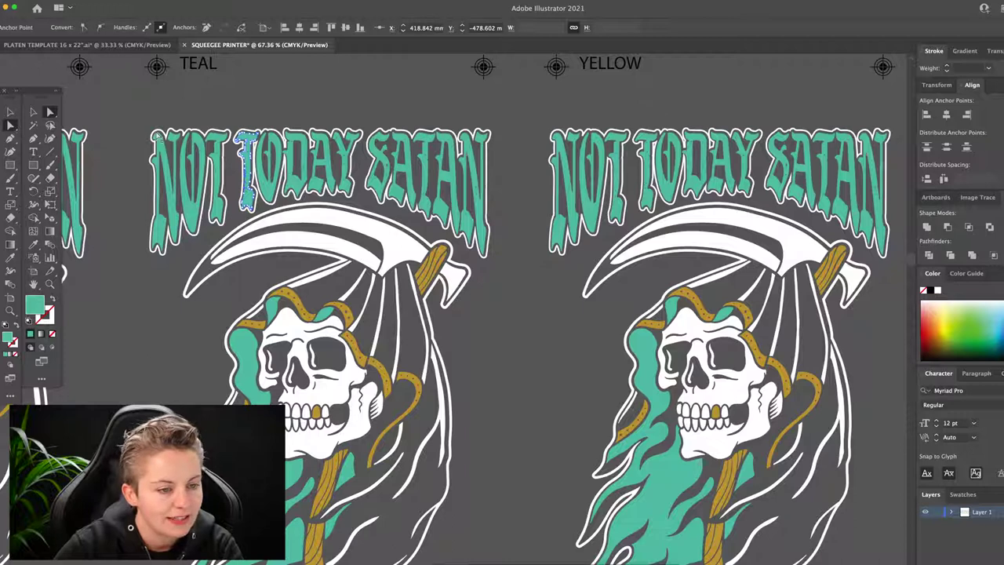
click(100, 1)
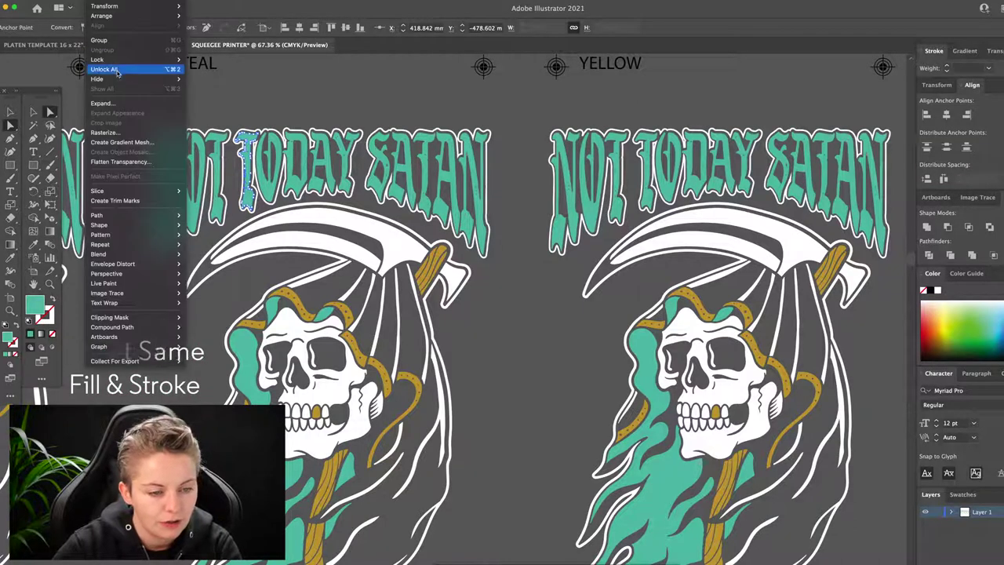
mouse_move(148, 2)
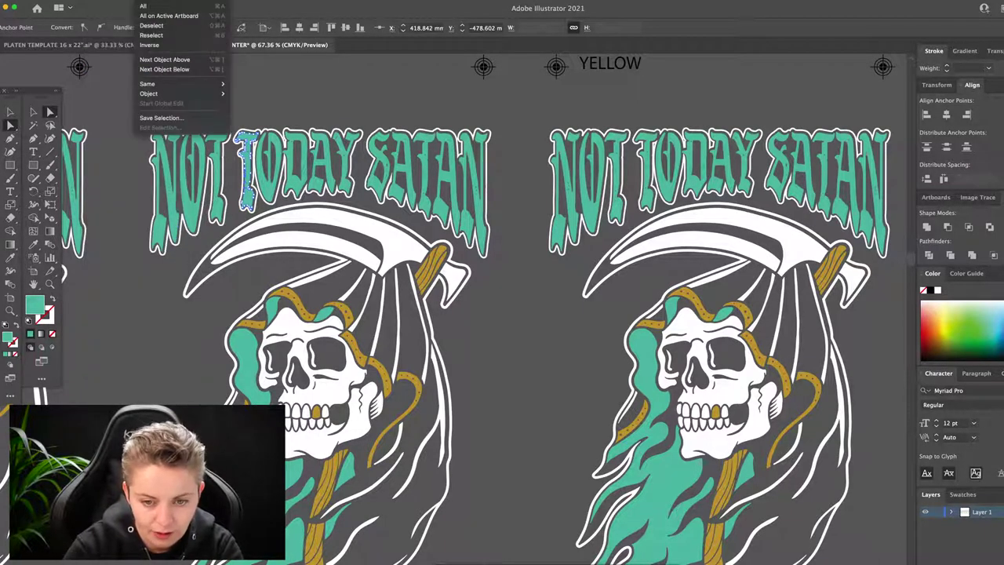
mouse_move(180, 84)
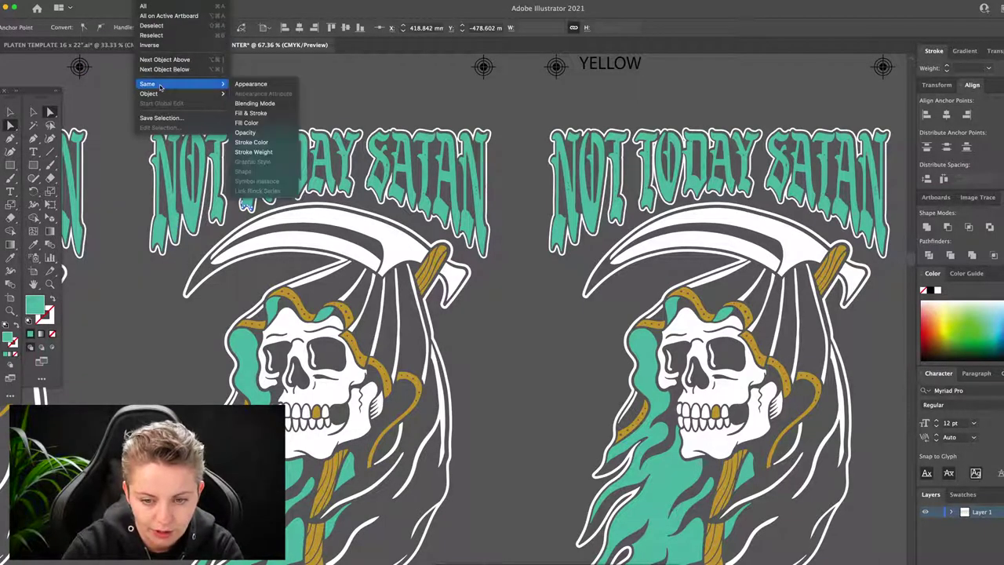
click(255, 114)
key(super+minus)
key(super+minus)
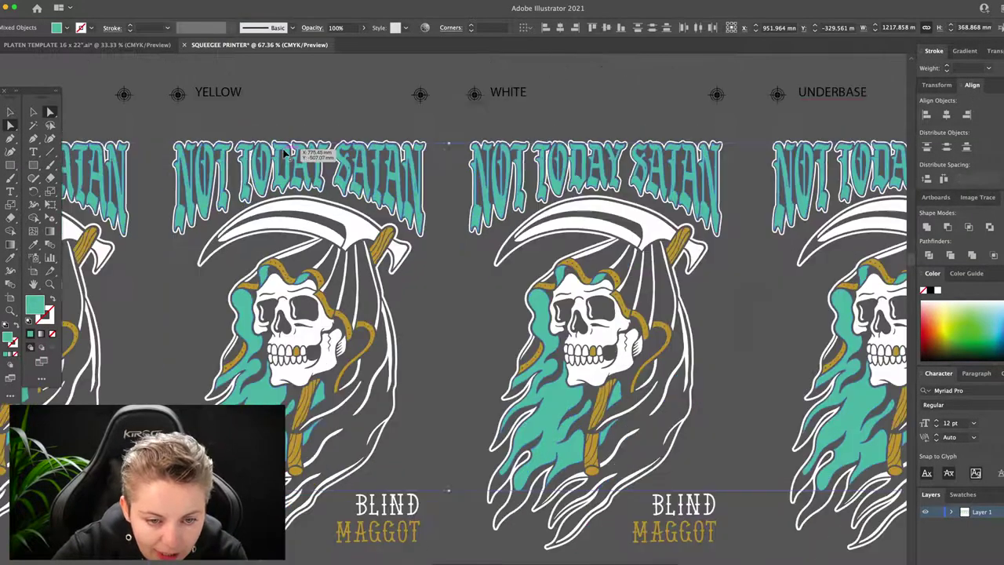
key(super+minus)
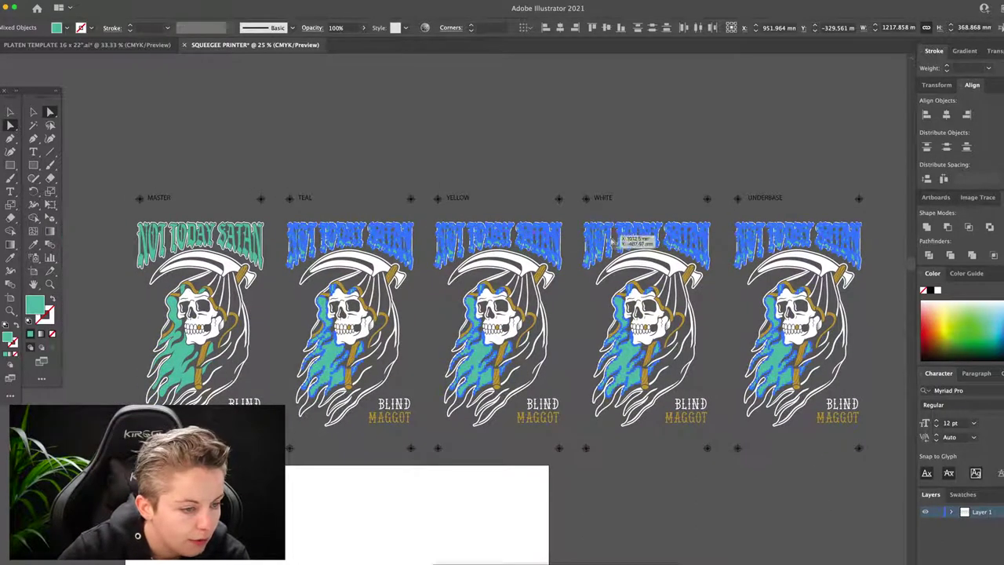
click(50, 179)
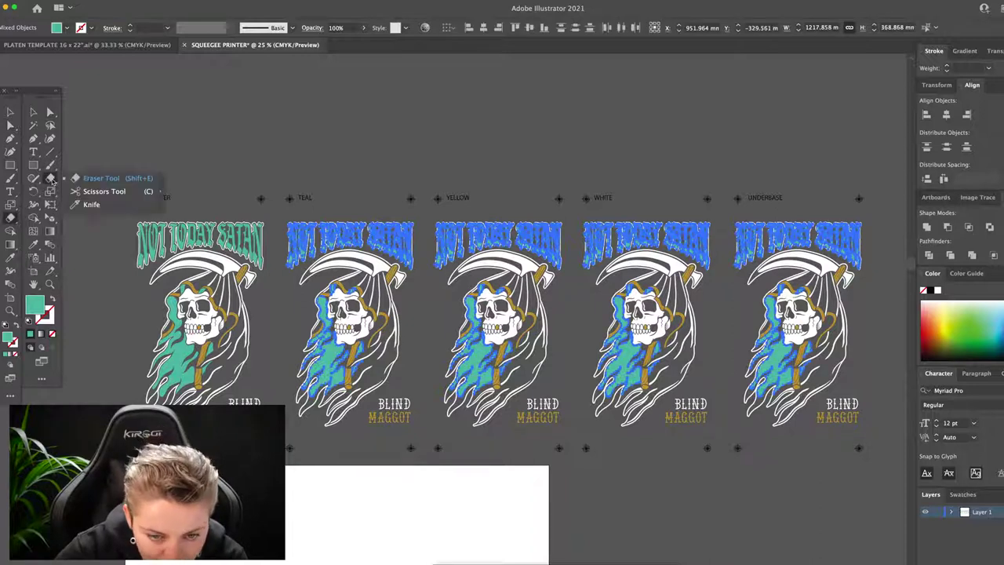
click(128, 178)
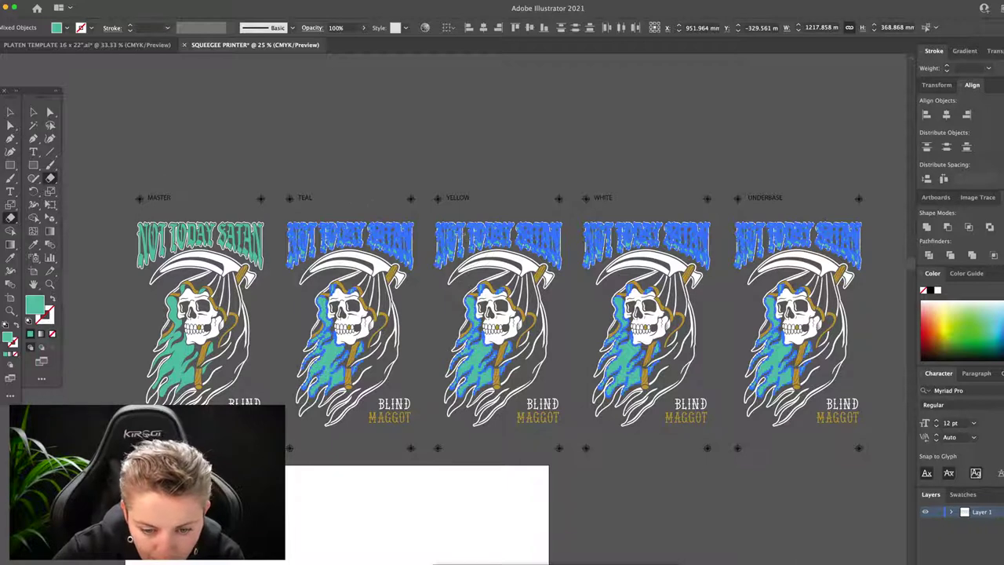
mouse_move(459, 212)
mouse_down()
mouse_move(460, 257)
mouse_move(470, 229)
mouse_move(539, 229)
mouse_move(541, 400)
mouse_move(507, 404)
mouse_move(470, 369)
mouse_move(482, 284)
mouse_move(506, 313)
mouse_up()
mouse_move(561, 227)
mouse_down()
mouse_move(686, 243)
mouse_move(689, 353)
mouse_move(628, 390)
mouse_move(650, 284)
mouse_move(608, 292)
mouse_up()
click(49, 114)
click(236, 150)
scroll(384, 216, down, 2)
scroll(384, 216, right, 2)
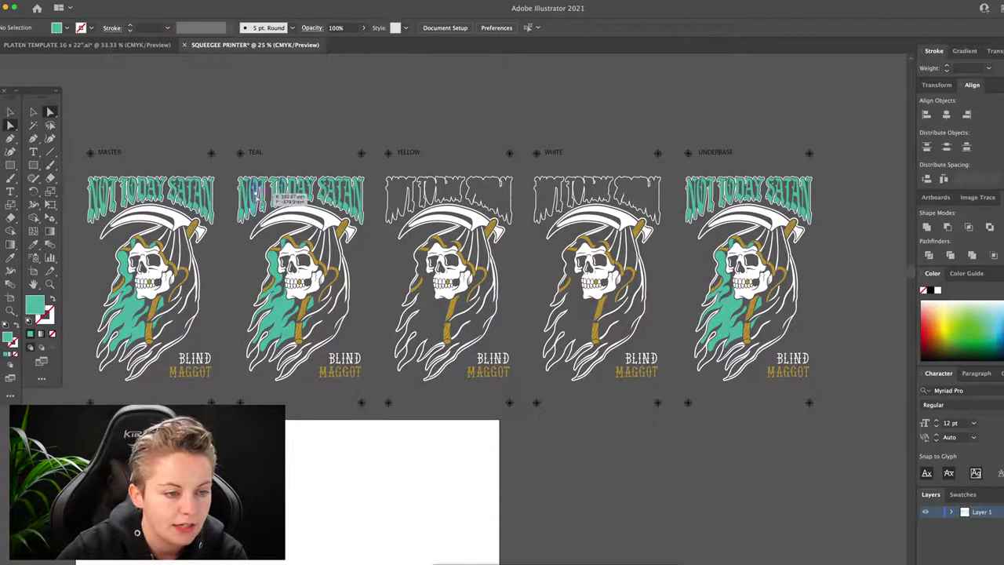
click(269, 201)
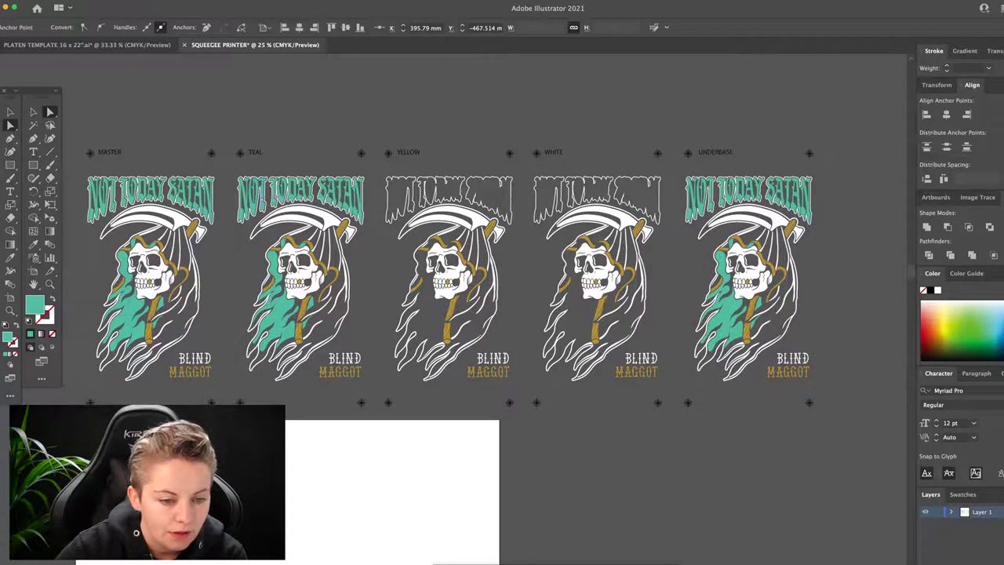
click(145, 1)
mouse_move(157, 84)
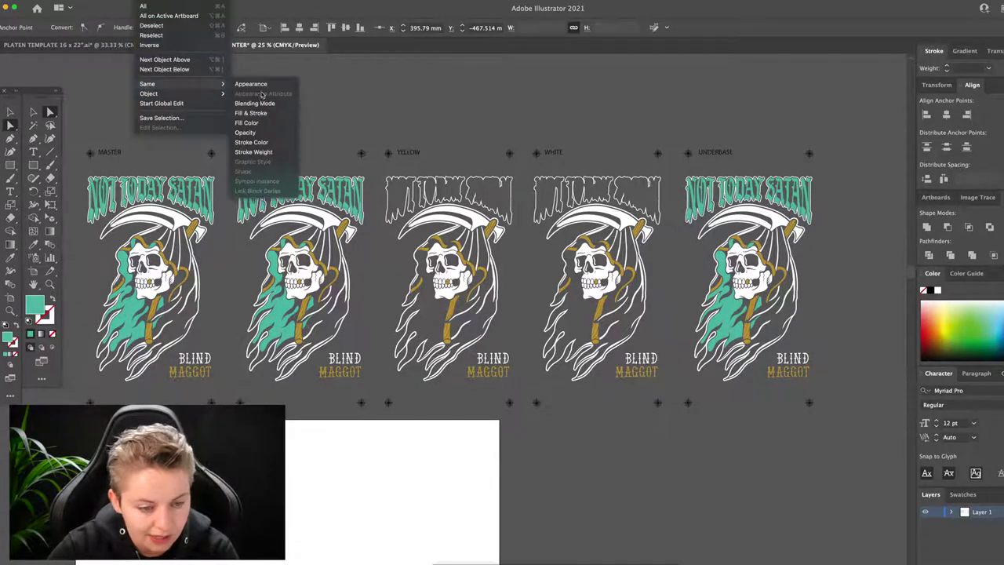
click(249, 113)
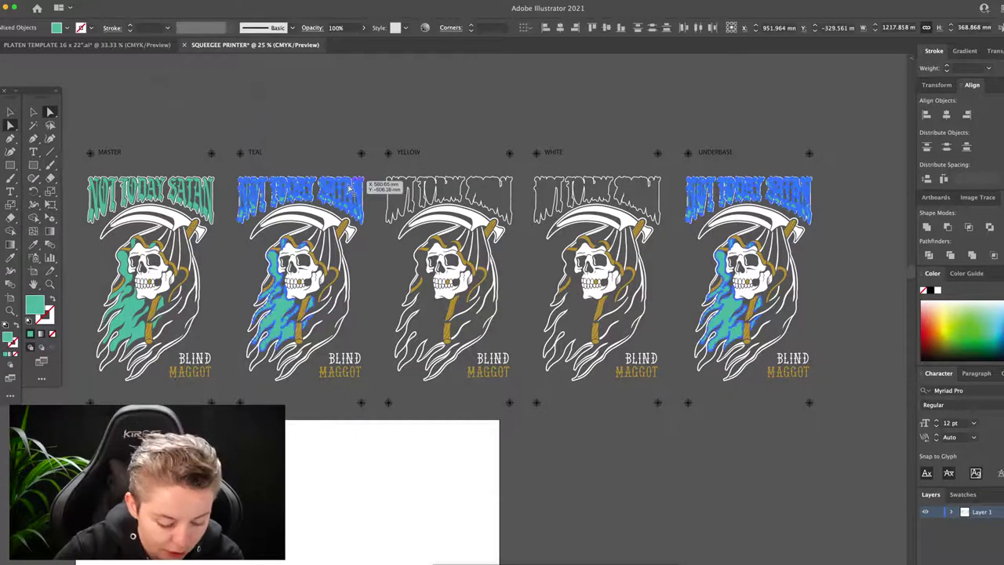
click(196, 102)
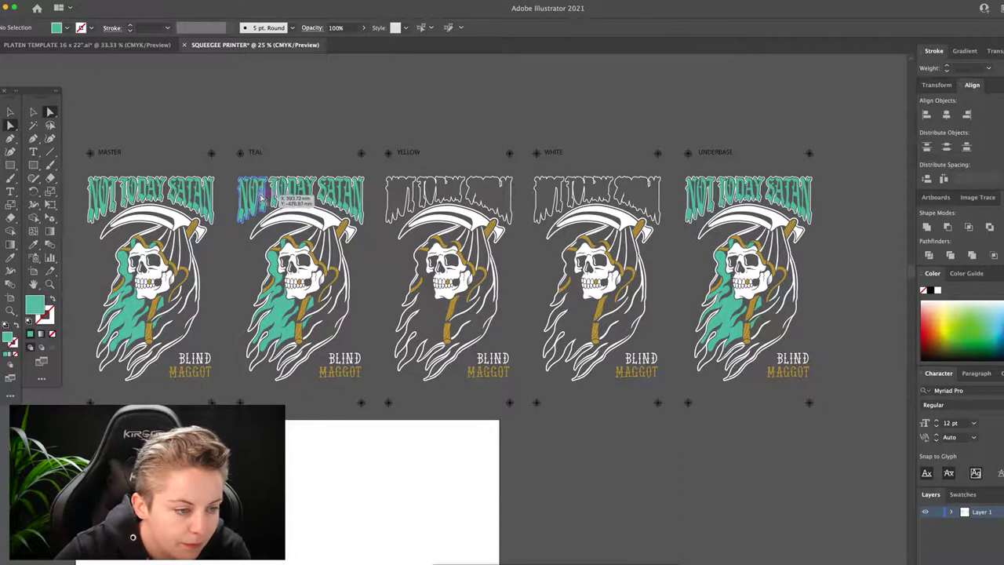
Erase the white and yellow shapes from the TEAL copy, keeping only its teal lettering and cloak.
key(z)
click(253, 220)
scroll(253, 222, up, 1)
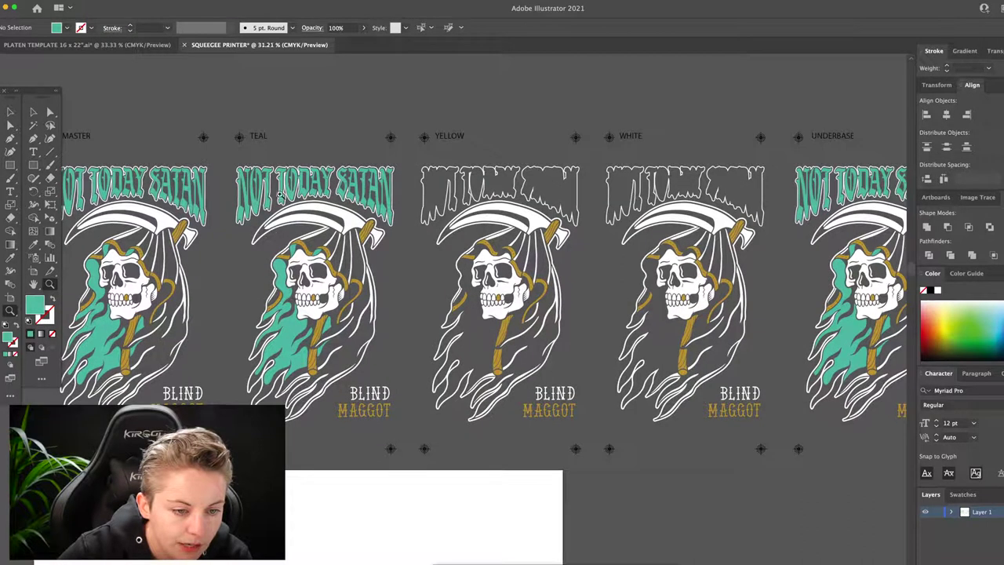
key(shift+e)
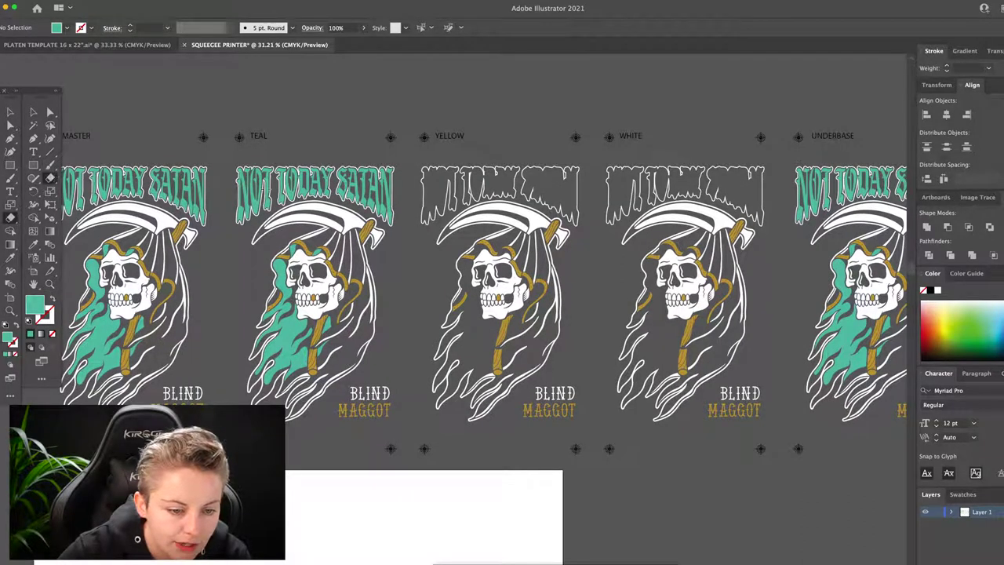
mouse_move(266, 195)
mouse_down()
mouse_move(369, 195)
mouse_move(368, 227)
mouse_move(283, 224)
mouse_move(278, 233)
mouse_move(297, 254)
mouse_move(356, 282)
mouse_move(273, 308)
mouse_move(375, 352)
mouse_move(371, 385)
mouse_move(302, 392)
mouse_move(271, 380)
mouse_move(261, 354)
mouse_move(267, 297)
mouse_up()
key(v)
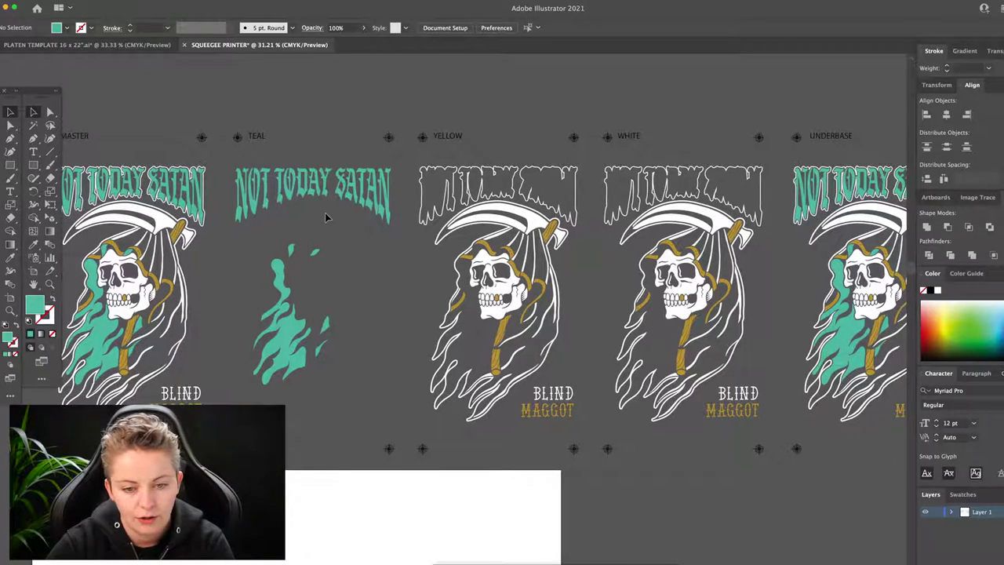
Unlock all locked objects in the document.
scroll(325, 213, right, 2)
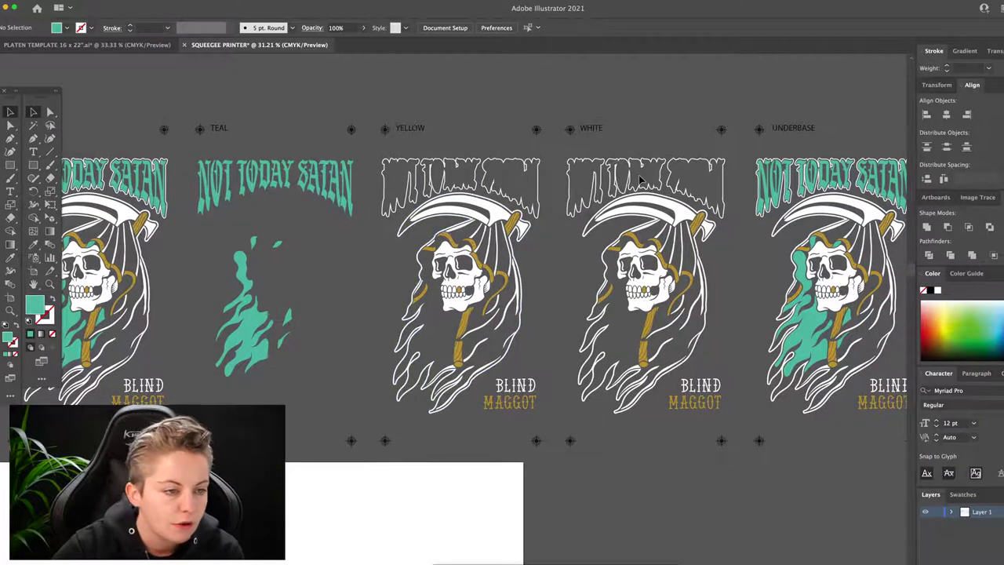
scroll(641, 179, right, 5)
click(98, 2)
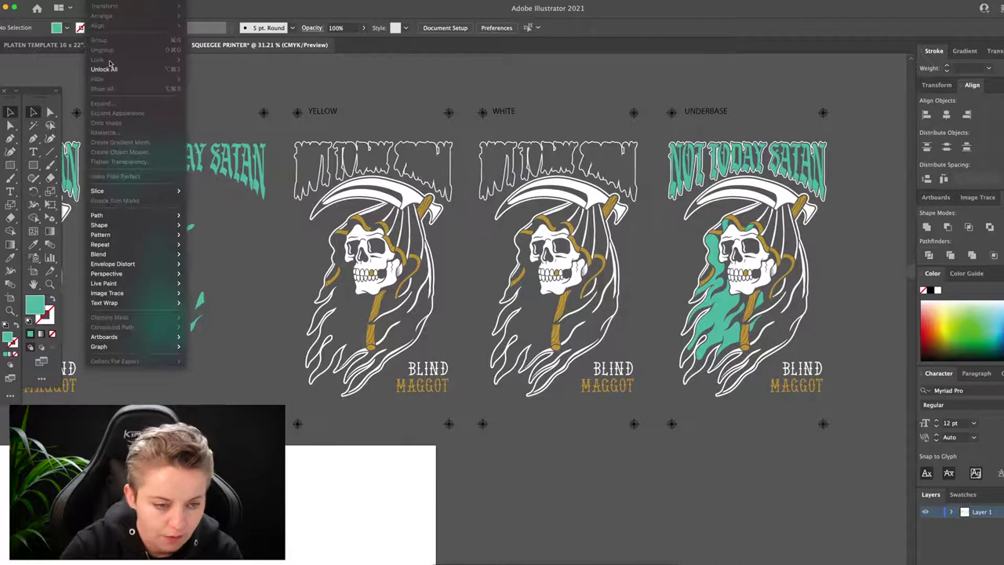
click(107, 69)
key(super+minus)
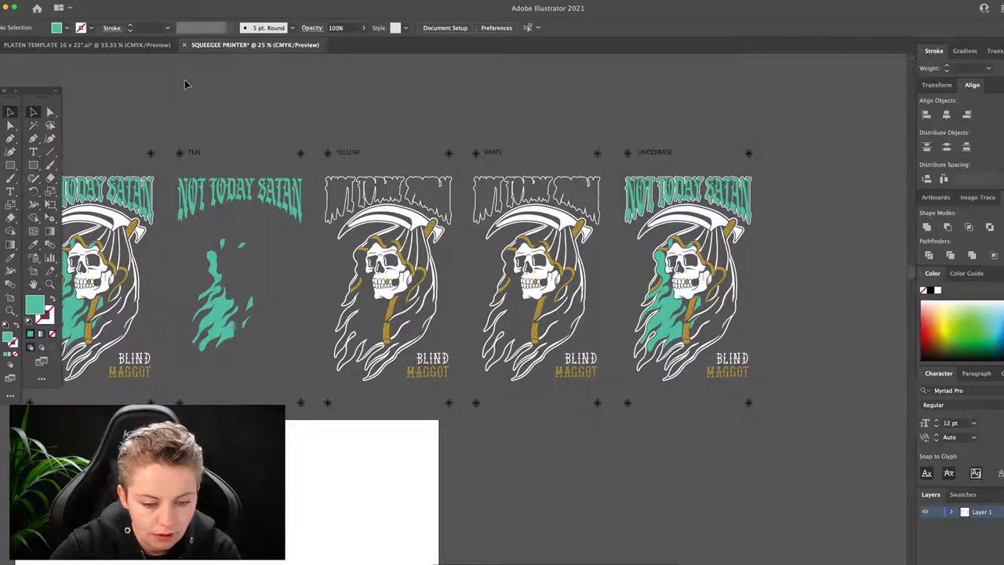
scroll(185, 82, left, 7)
key(a)
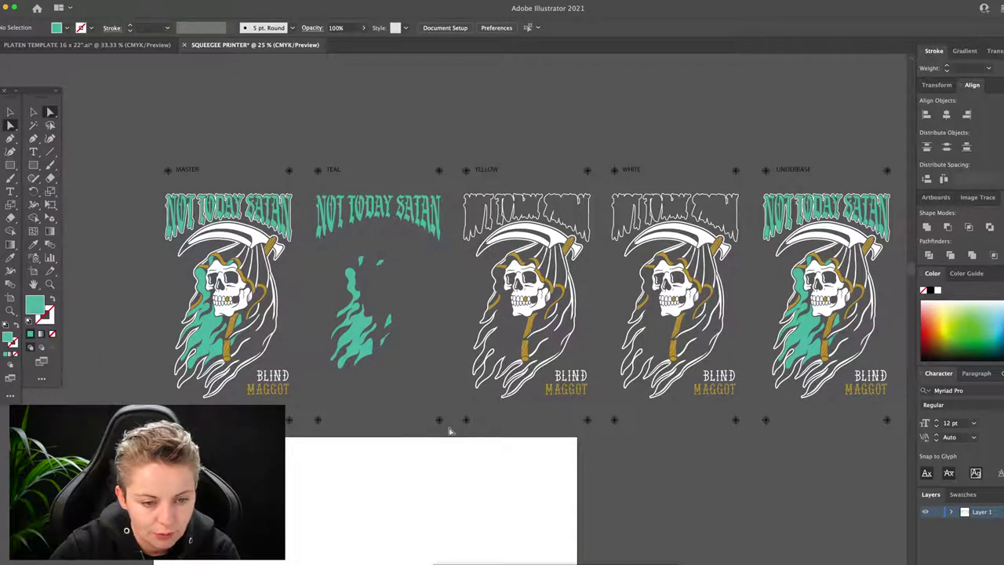
Select the white shapes by matching the fill and stroke of the YELLOW copy's title outline, erase them from that copy, and clear the selection.
scroll(449, 434, right, 10)
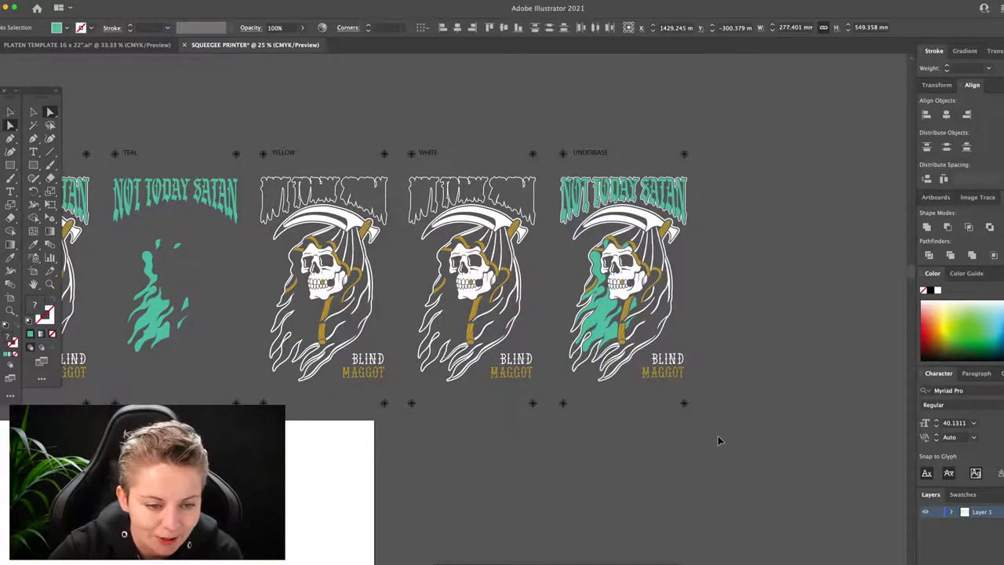
scroll(717, 437, left, 3)
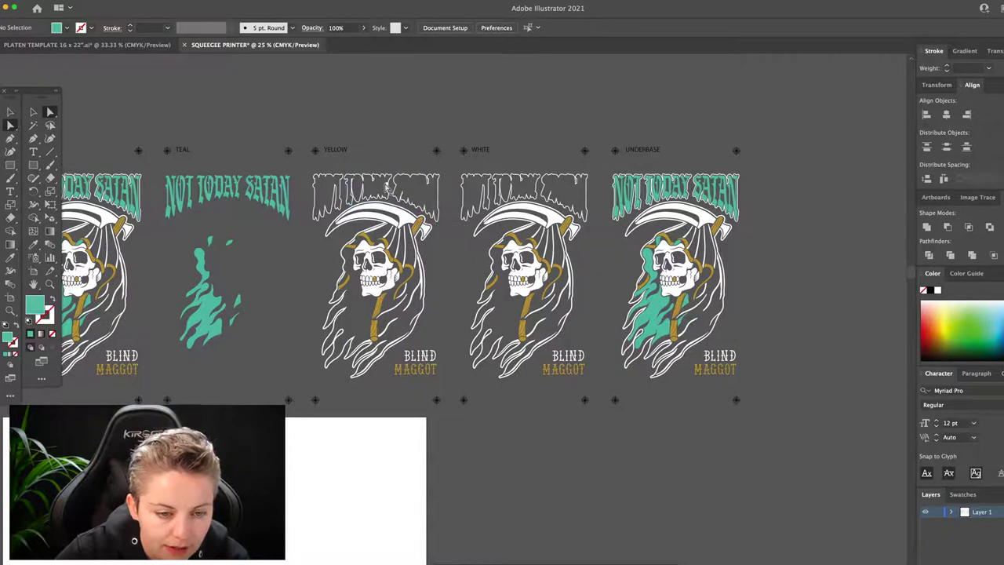
drag(390, 187, 391, 200)
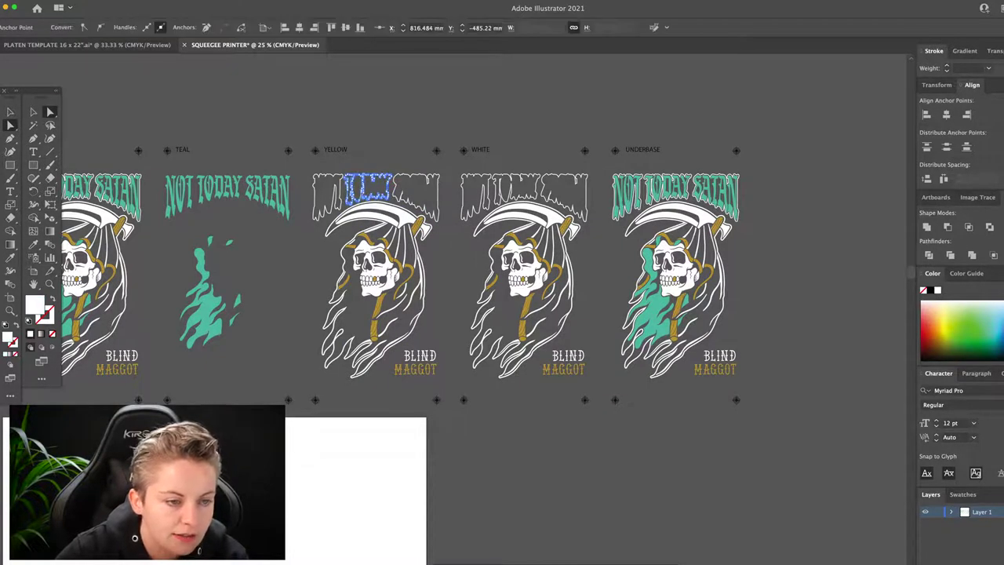
click(153, 0)
mouse_move(220, 83)
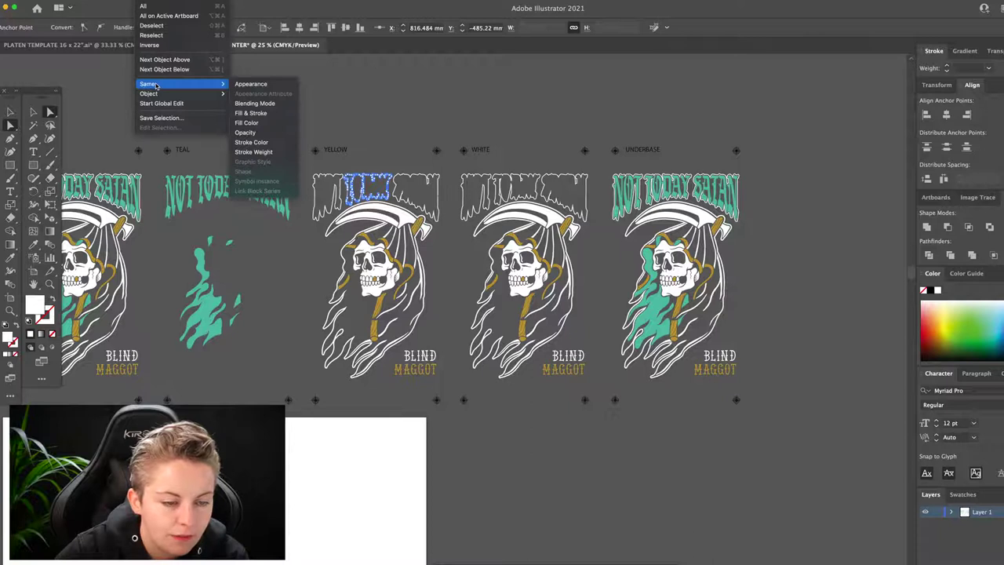
click(269, 114)
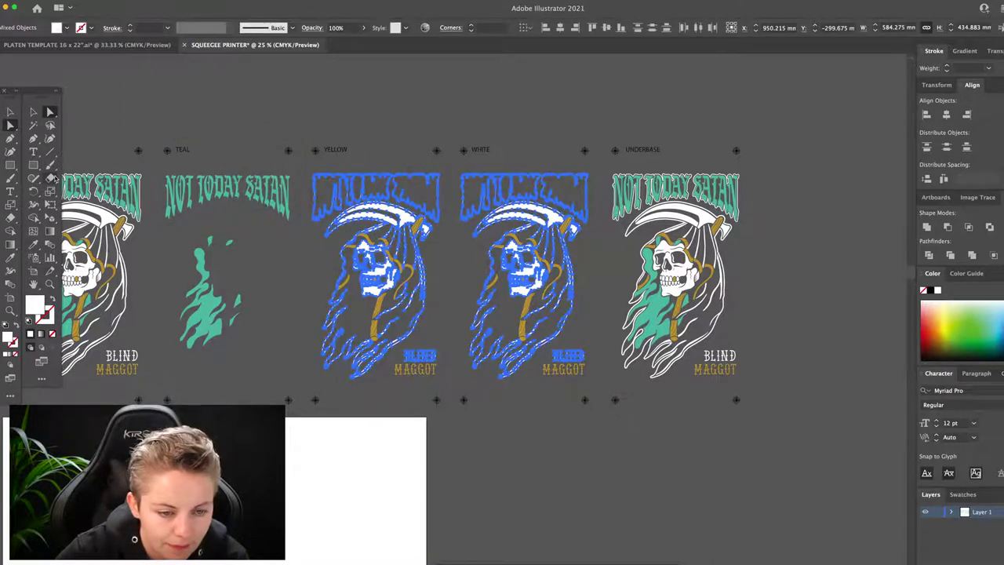
click(50, 177)
mouse_move(336, 196)
mouse_down()
mouse_move(417, 196)
mouse_move(422, 212)
mouse_move(389, 233)
mouse_move(343, 229)
mouse_move(430, 264)
mouse_move(356, 278)
mouse_move(338, 324)
mouse_move(335, 340)
mouse_move(354, 352)
mouse_move(409, 361)
mouse_move(414, 327)
mouse_move(377, 338)
mouse_up()
key(v)
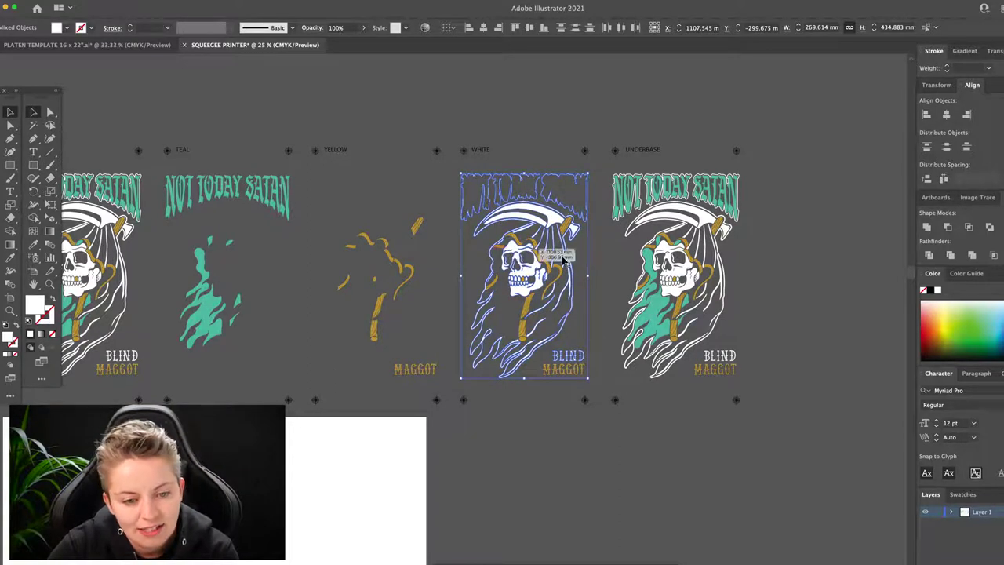
scroll(514, 255, right, 2)
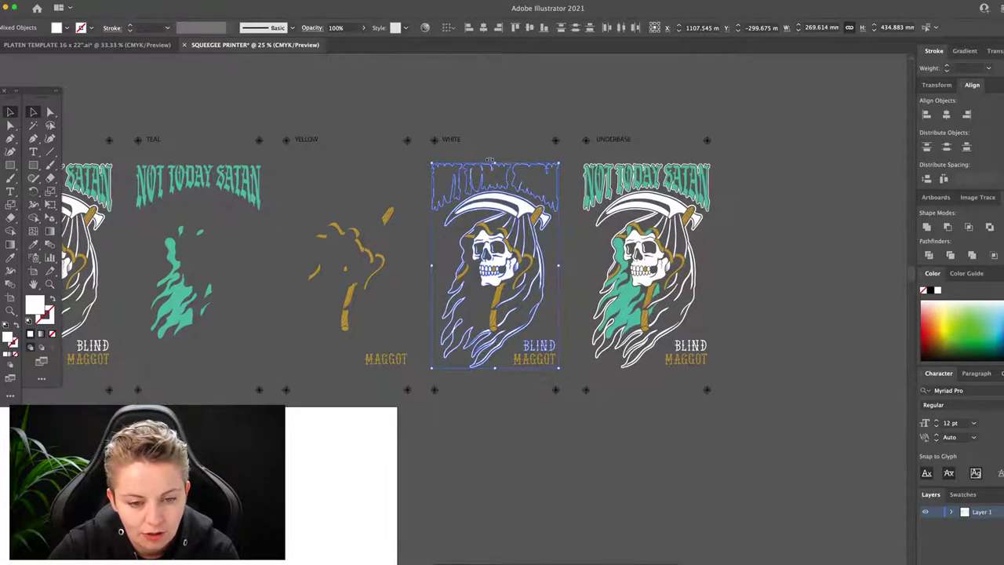
click(570, 288)
scroll(500, 202, right, 2)
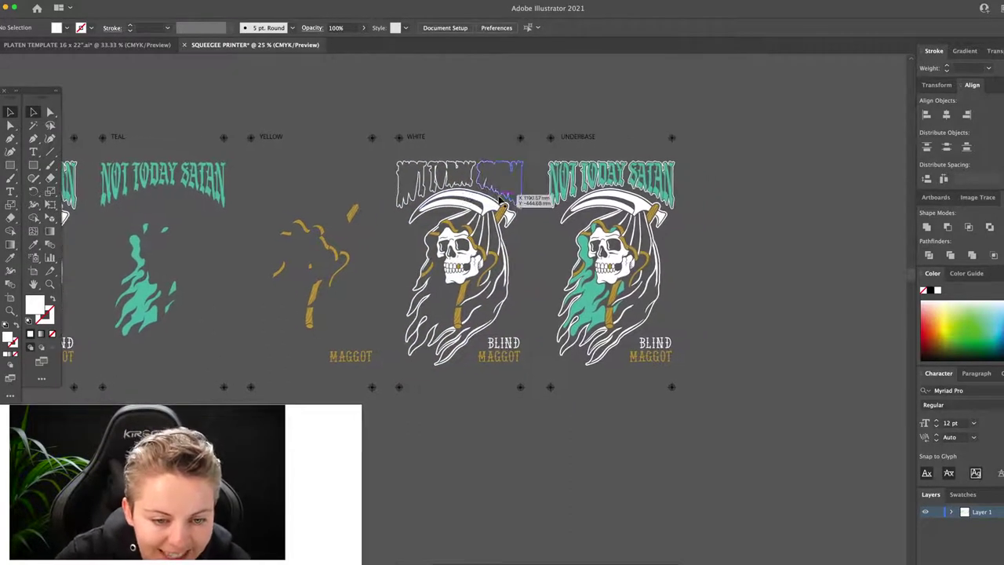
Select the yellow shapes by matching the fill and stroke of the WHITE copy's scythe handle, erase them from that copy, and clear the selection.
scroll(549, 235, left, 6)
click(607, 218)
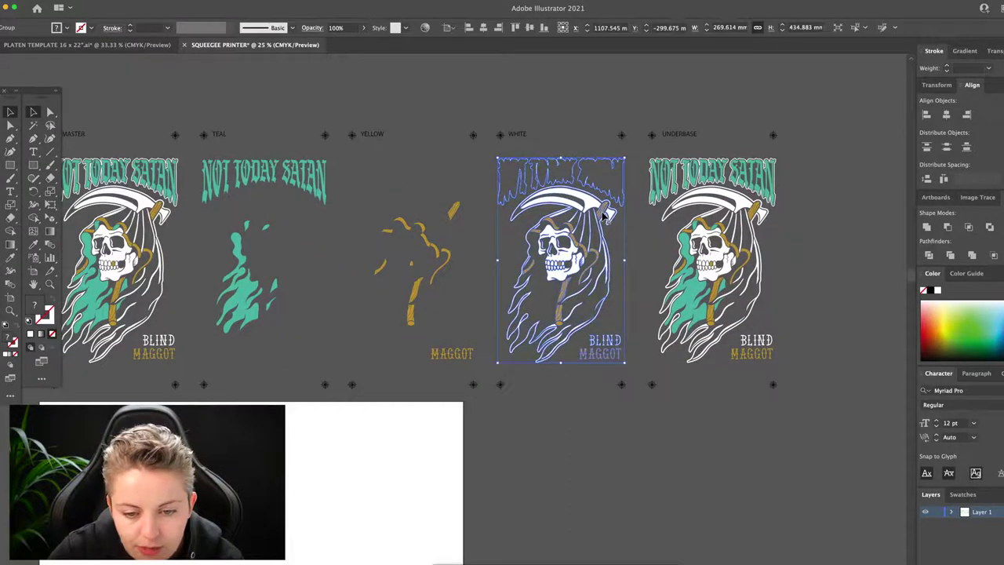
click(632, 226)
scroll(632, 227, up, 5)
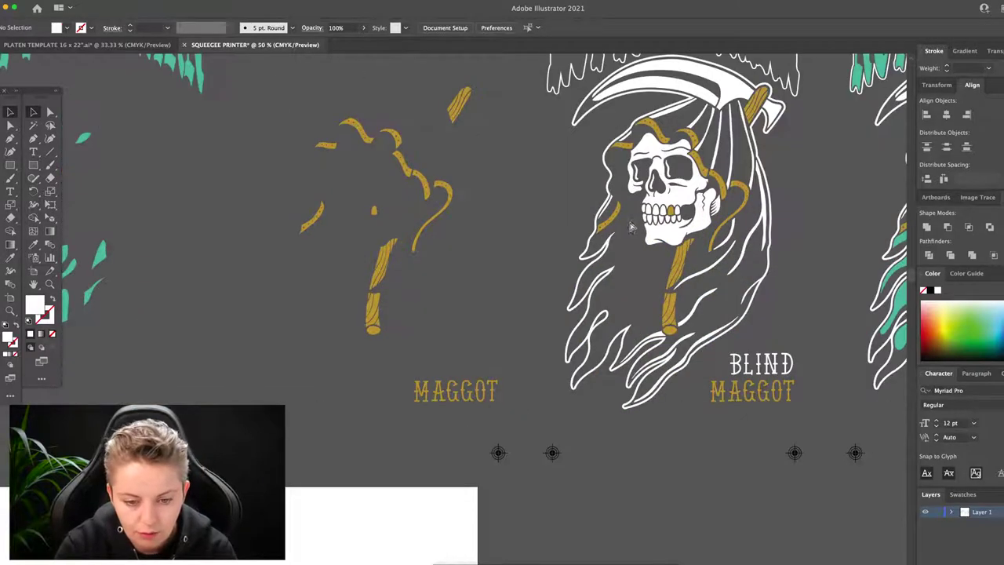
scroll(631, 224, up, 1)
key(a)
click(623, 211)
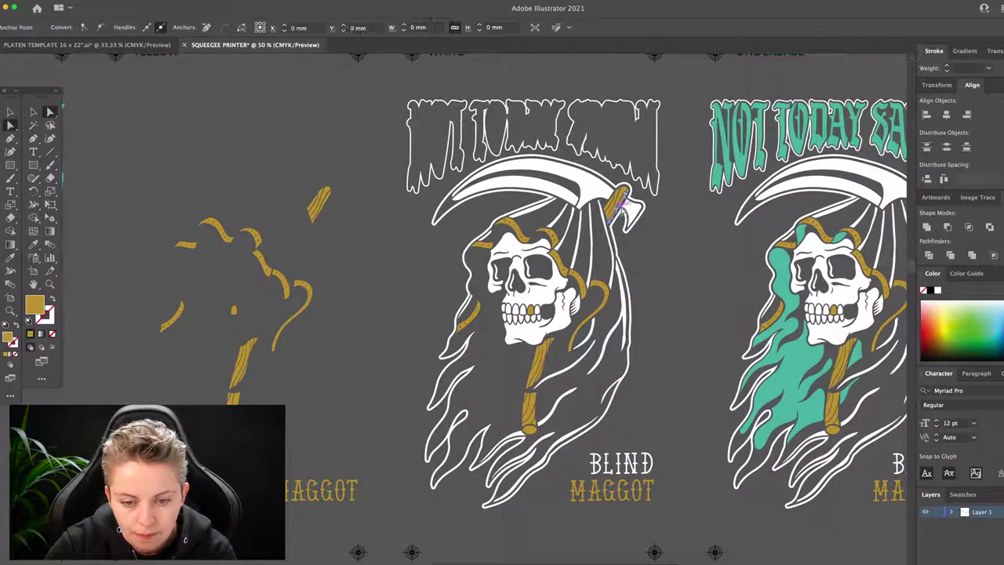
click(151, 1)
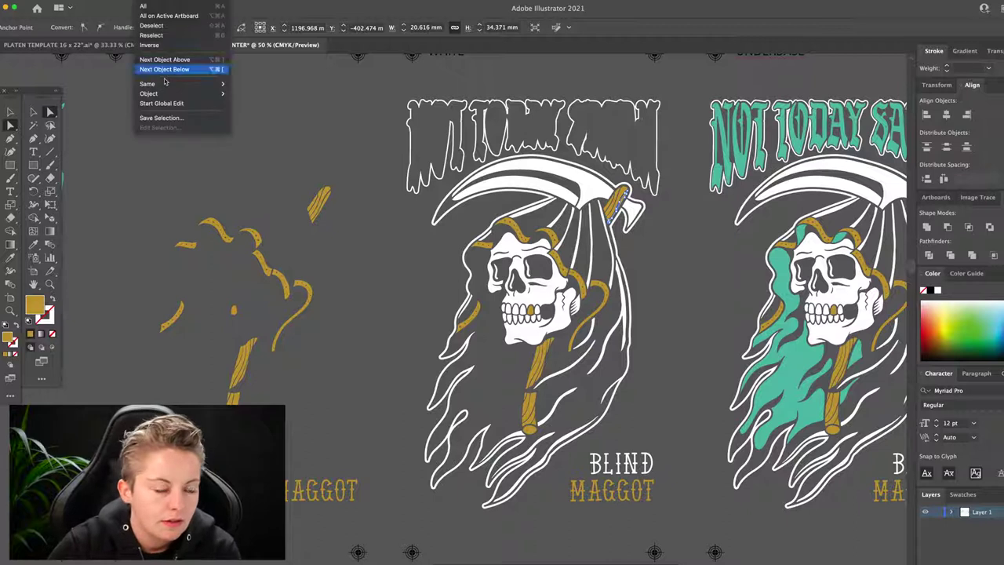
mouse_move(164, 84)
click(271, 115)
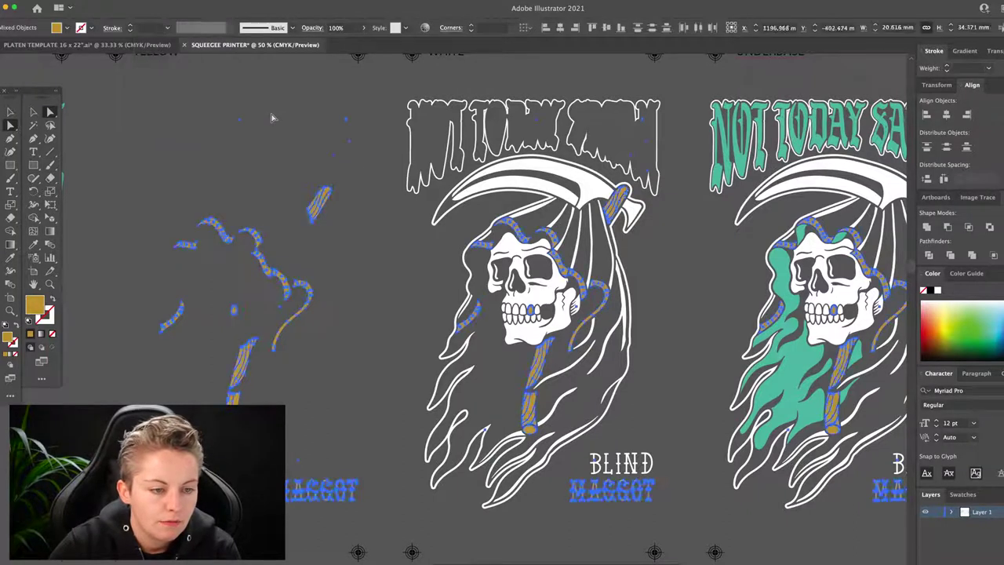
click(52, 178)
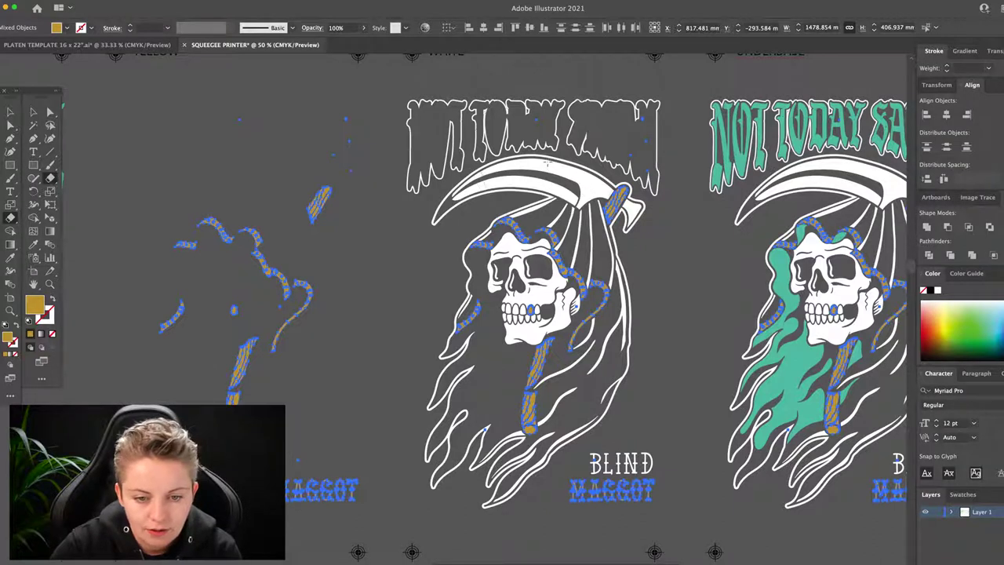
mouse_move(549, 162)
mouse_down()
mouse_move(599, 162)
mouse_move(594, 212)
mouse_move(518, 218)
mouse_move(490, 398)
mouse_move(510, 422)
mouse_move(500, 460)
mouse_move(625, 452)
mouse_move(548, 302)
mouse_move(562, 266)
mouse_move(497, 185)
mouse_up()
key(ctrl+shift+a)
key(ctrl+minus)
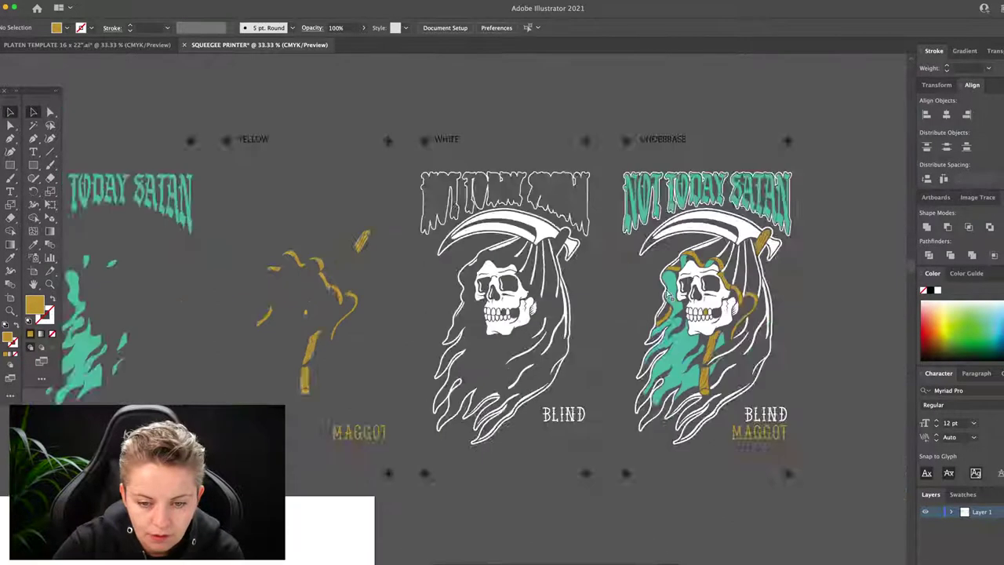
key(ctrl+minus)
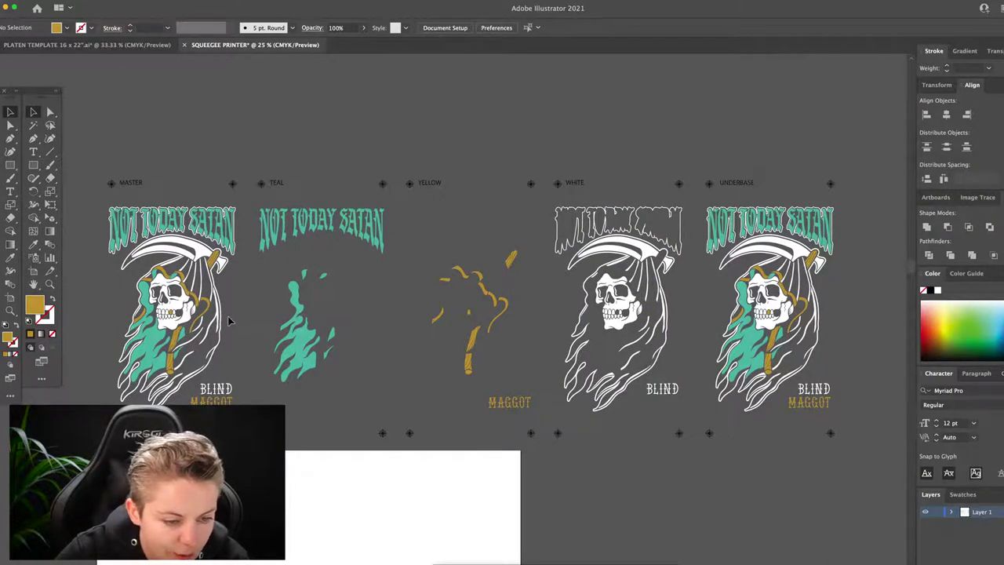
Select the MASTER, TEAL, YELLOW and WHITE copies with their labels and registration marks, and lock them.
scroll(228, 322, down, 2)
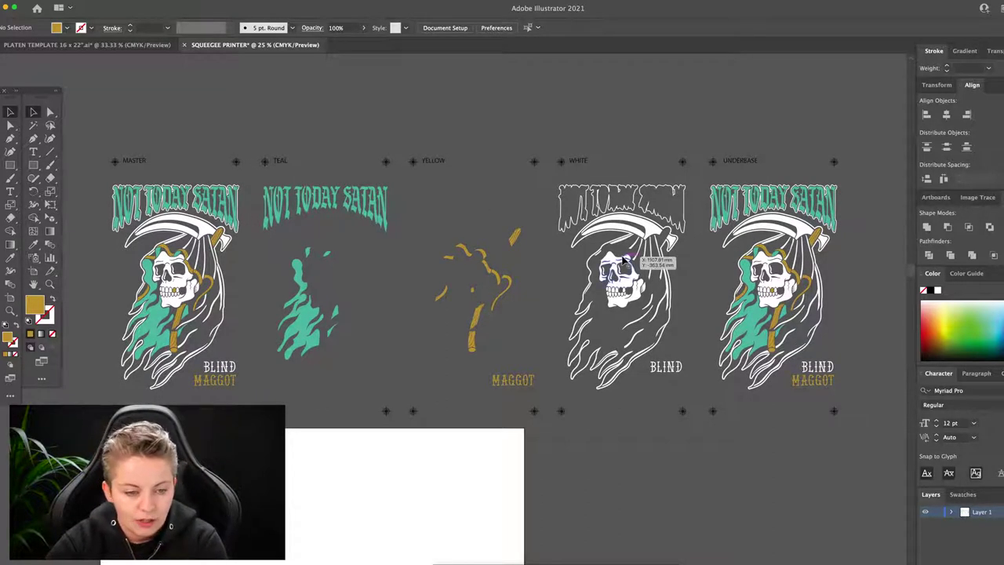
scroll(706, 204, right, 2)
scroll(706, 204, down, 1)
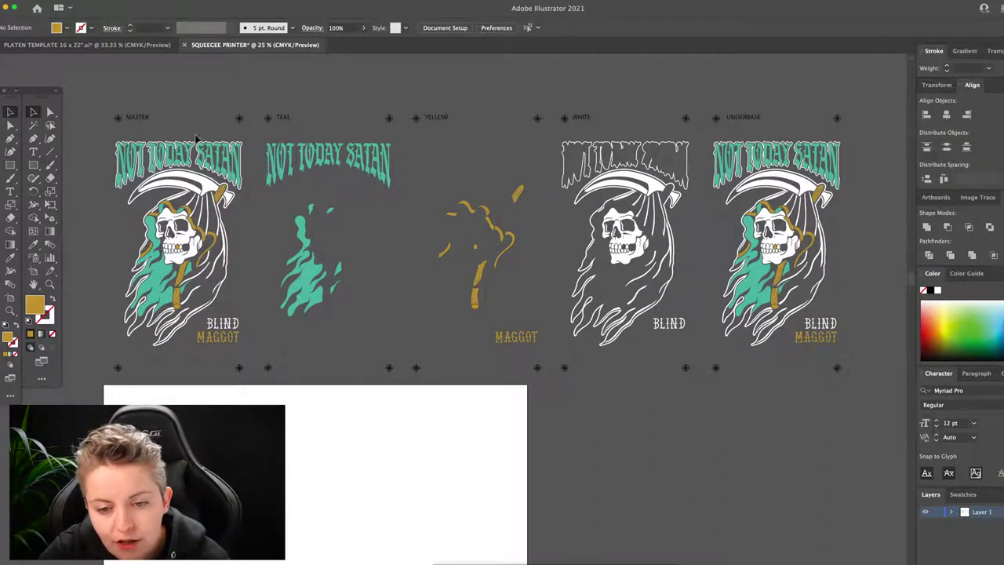
click(98, 1)
click(119, 114)
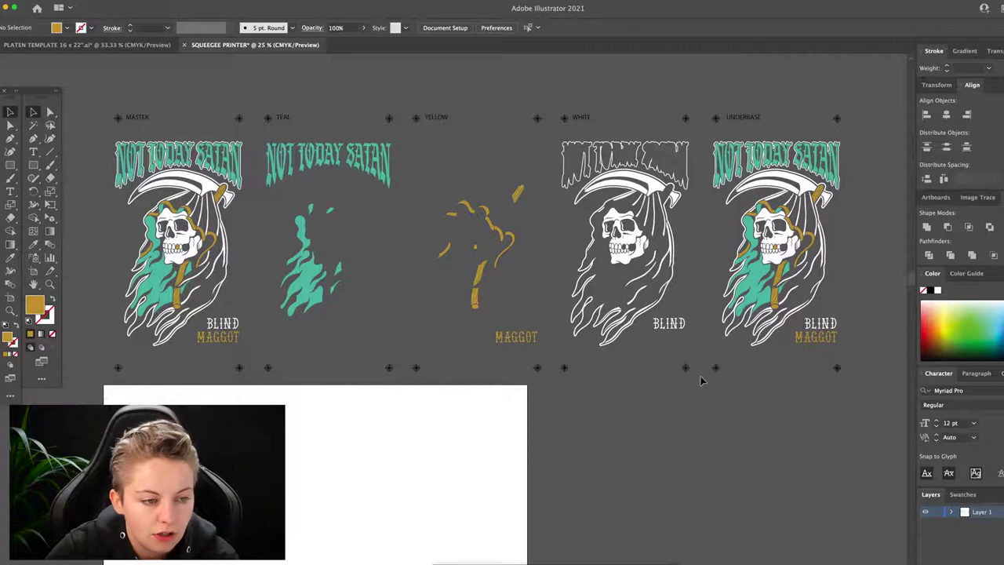
drag(701, 376, 701, 377)
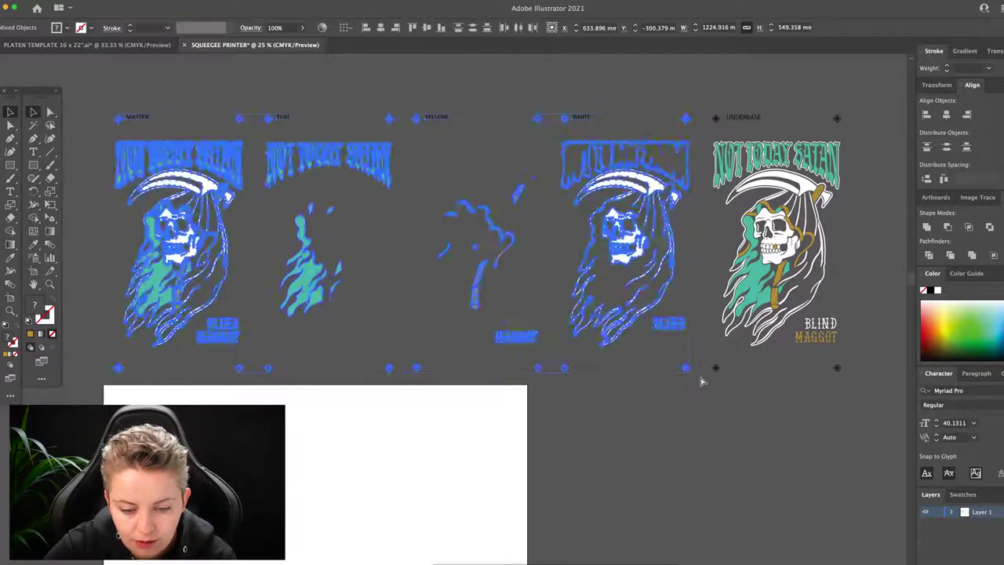
click(701, 381)
Select all teal shapes in the UNDERBASE copy by matching a title letter's fill and stroke, and recolour them with white sampled from the artwork.
scroll(674, 314, right, 5)
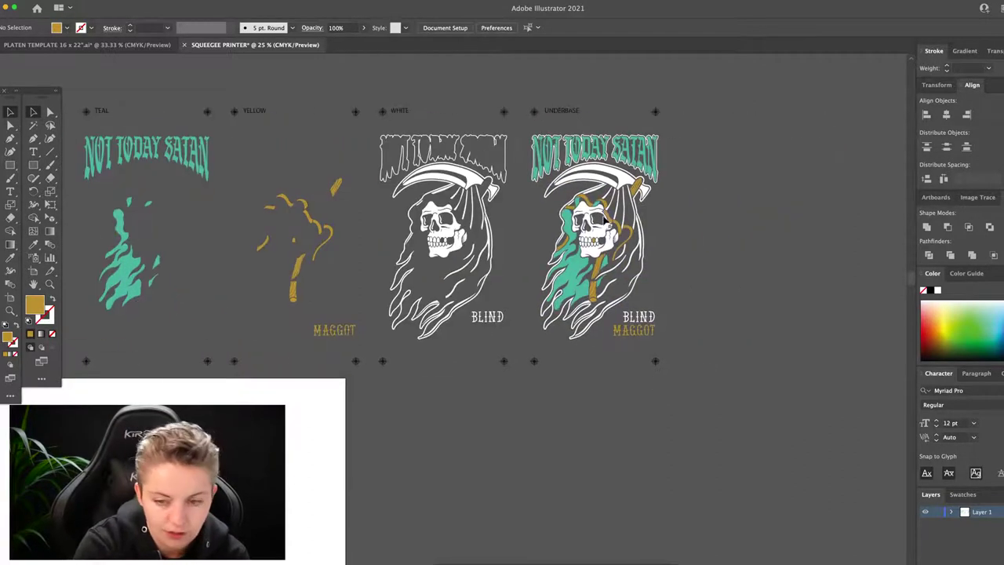
key(z)
drag(604, 223, 740, 268)
scroll(740, 268, right, 3)
scroll(740, 268, down, 2)
scroll(740, 268, up, 2)
key(super+minus)
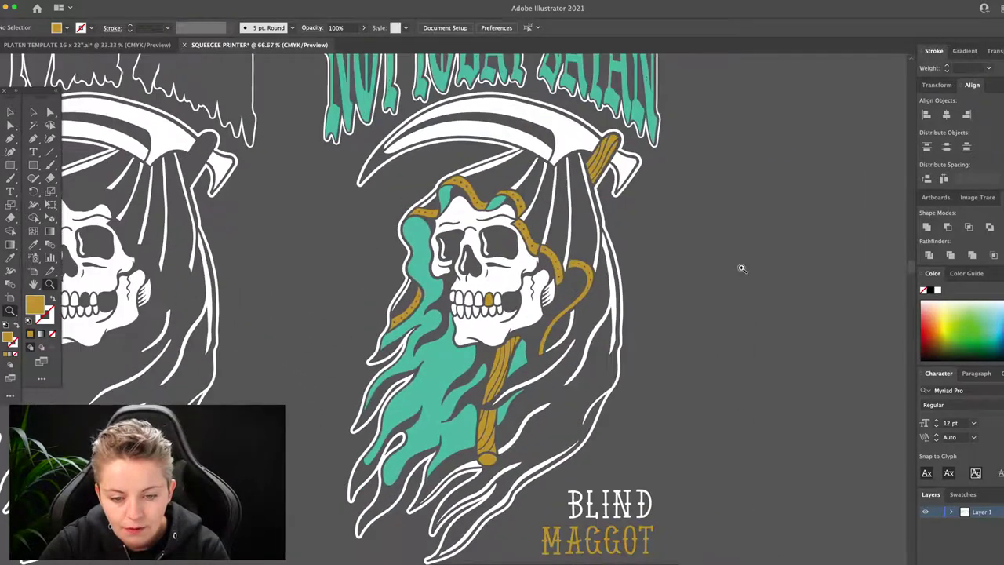
scroll(741, 268, up, 2)
scroll(740, 268, left, 1)
key(a)
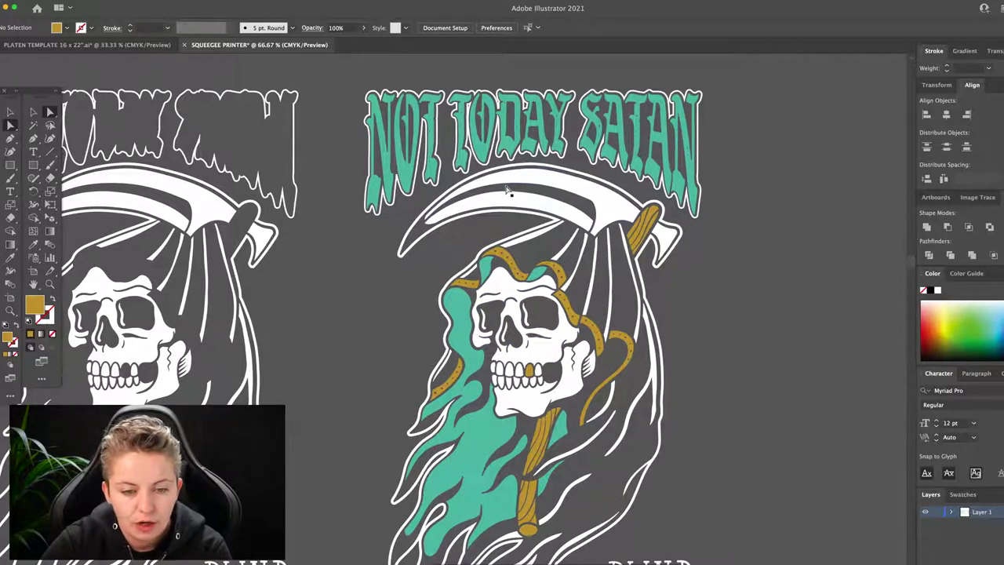
scroll(509, 190, up, 2)
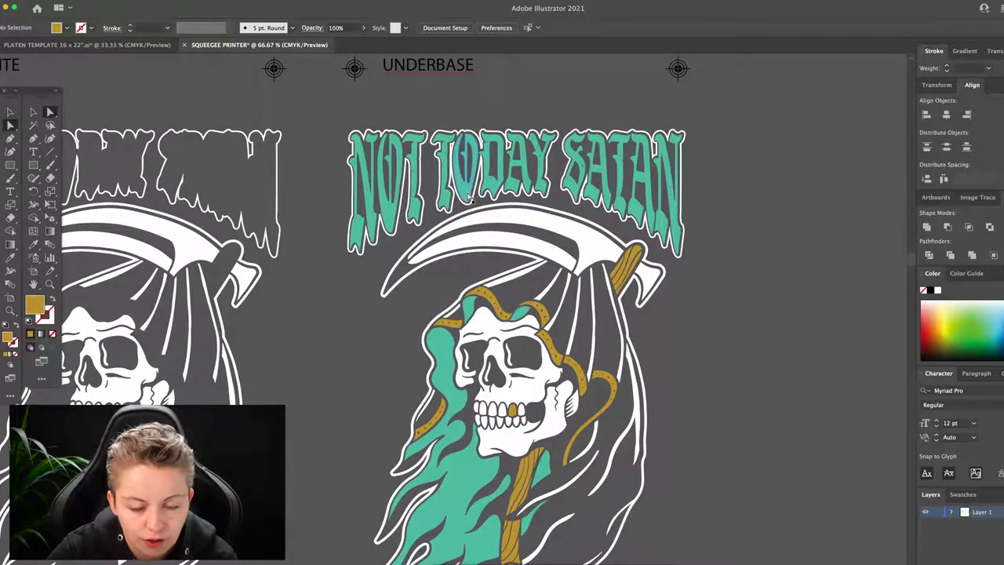
click(469, 198)
click(149, 0)
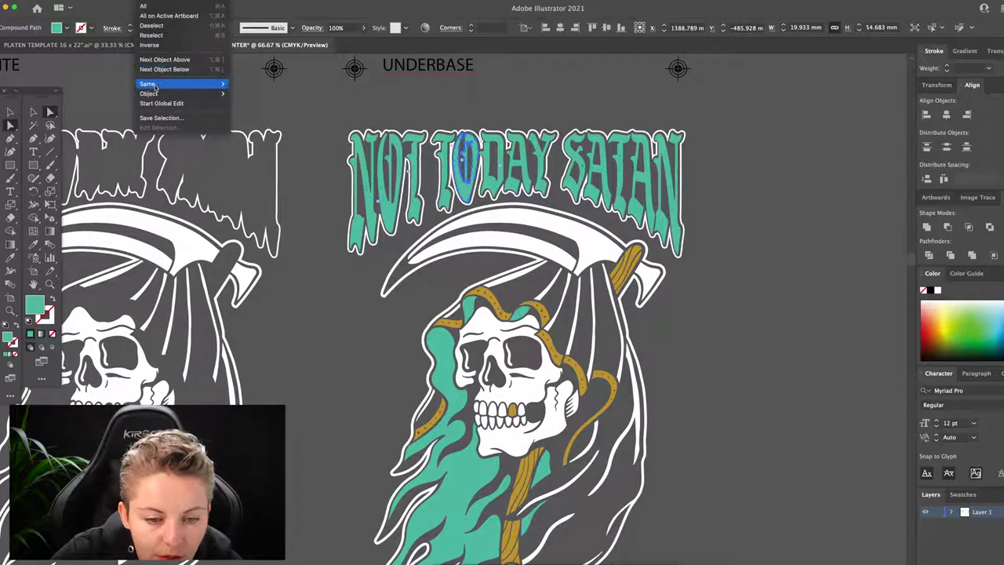
mouse_move(156, 85)
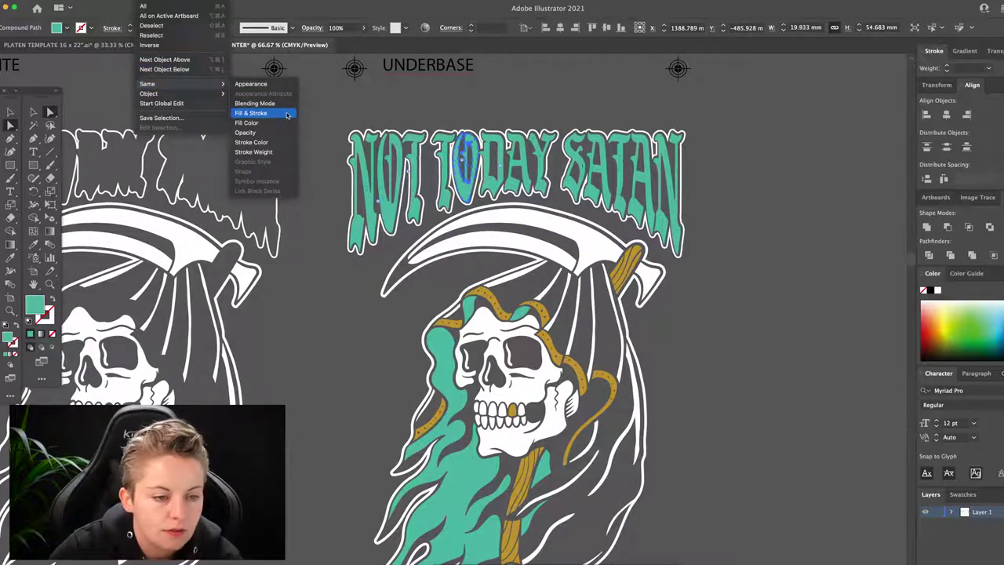
click(287, 115)
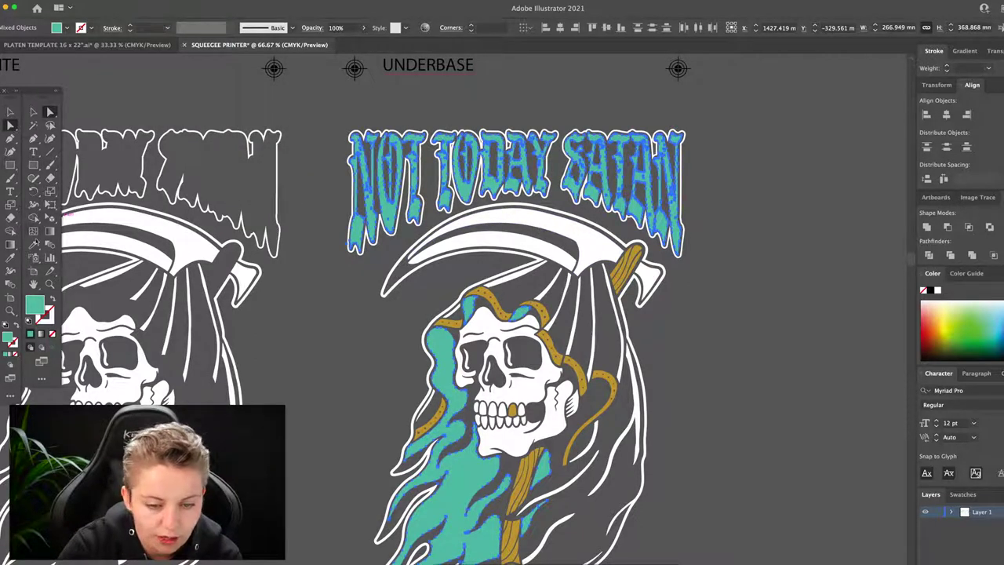
click(35, 244)
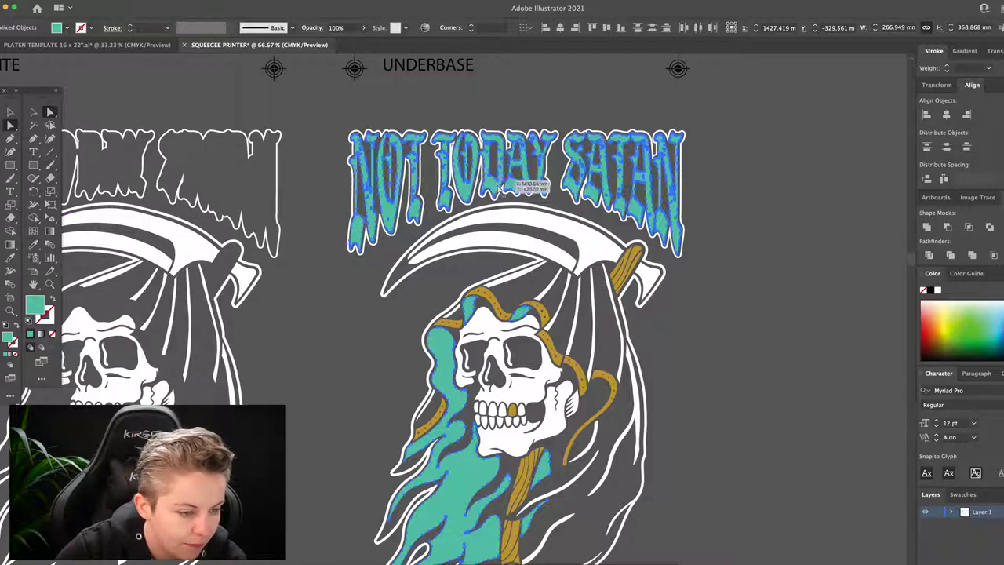
click(531, 221)
key(v)
scroll(530, 222, down, 3)
click(711, 235)
click(618, 161)
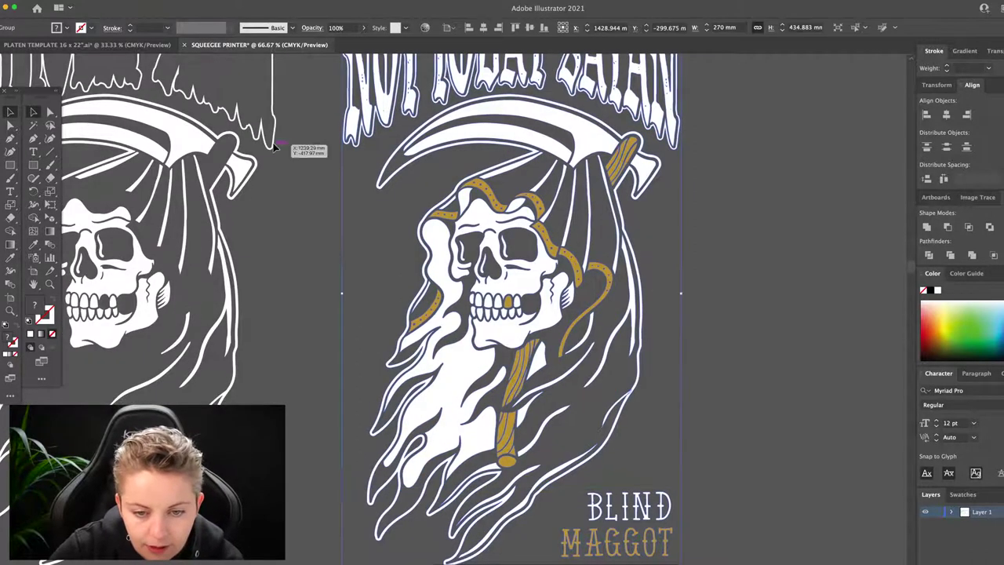
key(super+shift+a)
Select all yellow shapes in the UNDERBASE copy by matching the hood trim's fill and stroke, and recolour them with white sampled from the skull.
key(a)
click(492, 204)
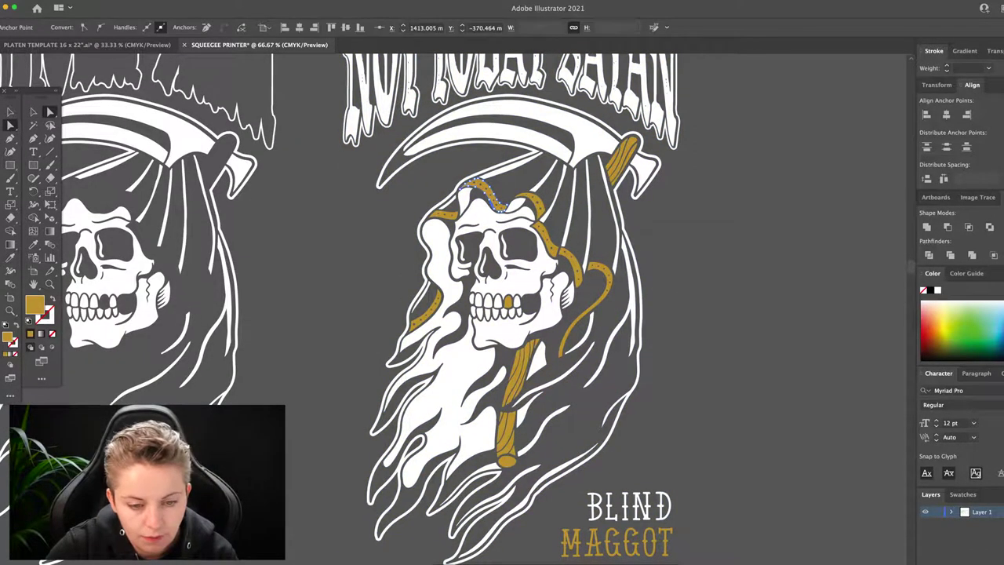
click(151, 0)
mouse_move(188, 83)
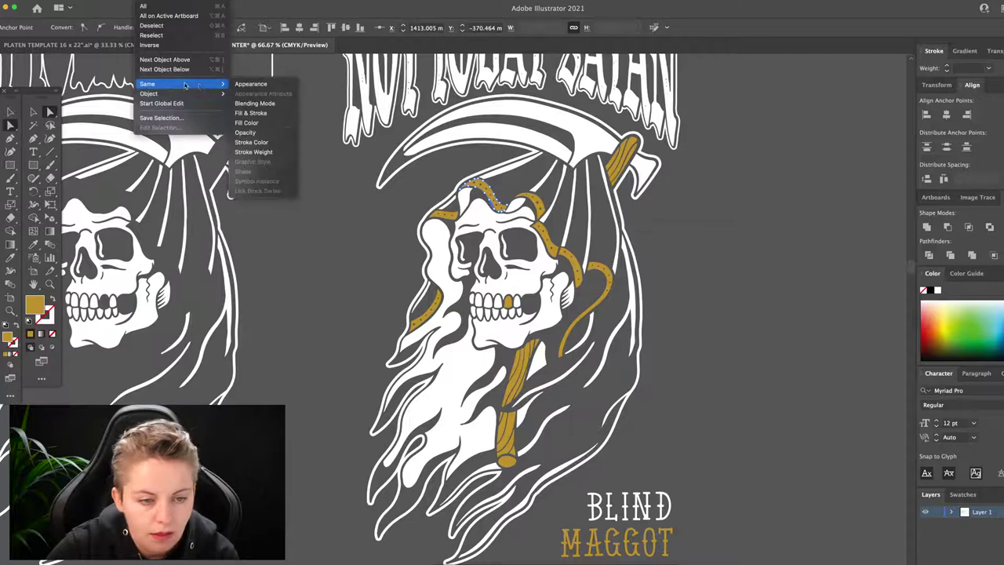
click(269, 114)
key(i)
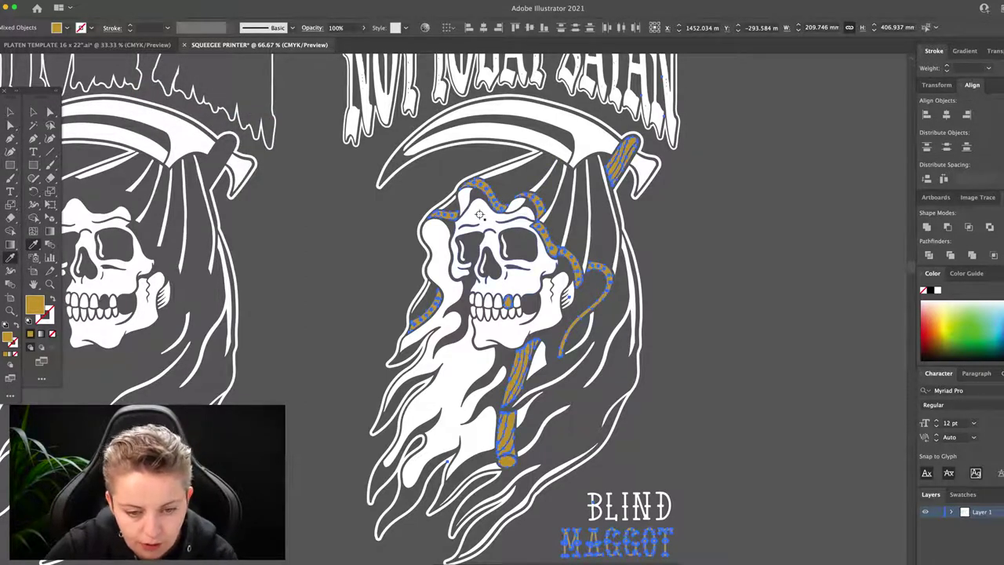
click(480, 215)
key(v)
click(756, 296)
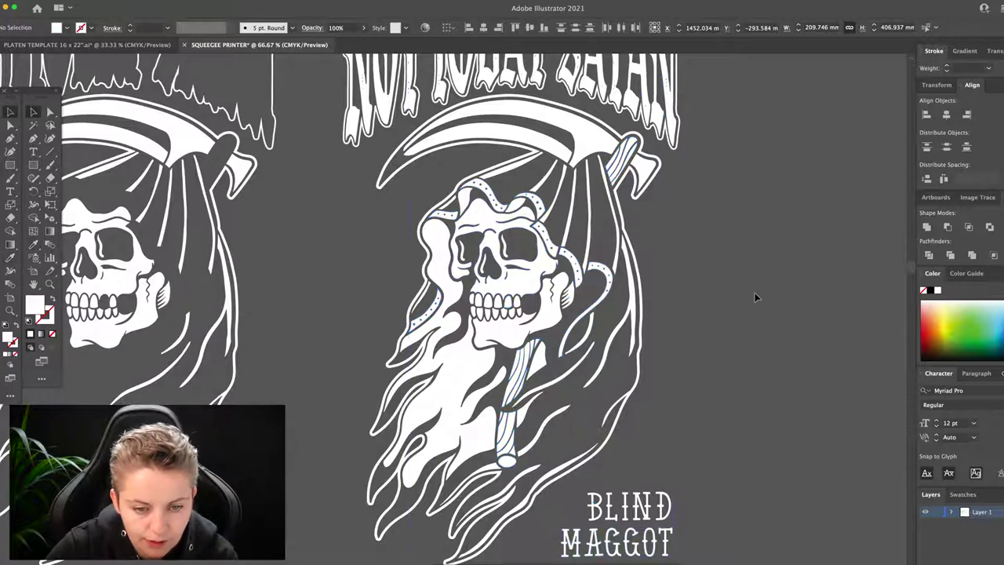
scroll(756, 297, down, 3)
scroll(756, 297, up, 2)
key(super+minus)
scroll(756, 297, up, 1)
scroll(755, 296, left, 1)
key(a)
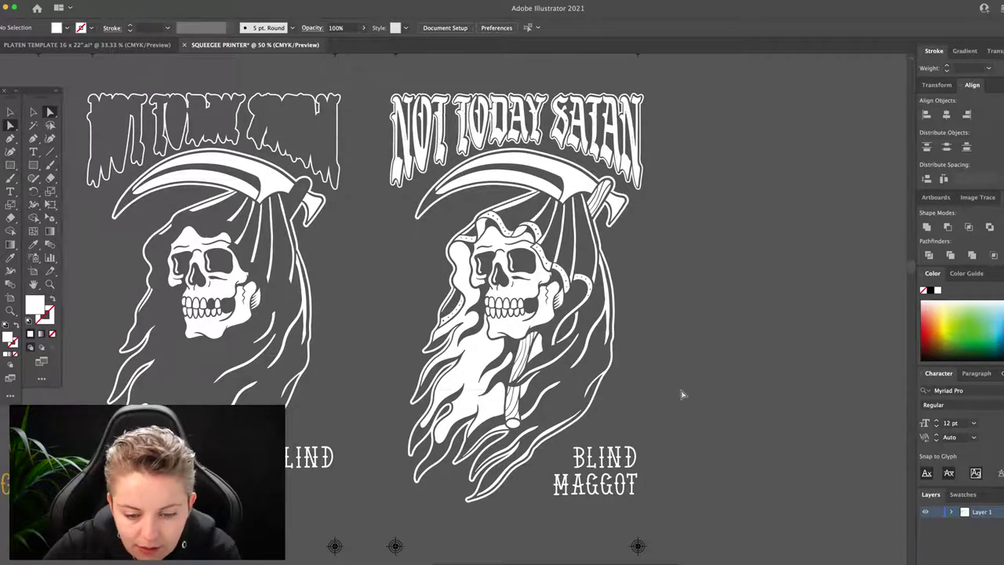
drag(369, 75, 656, 525)
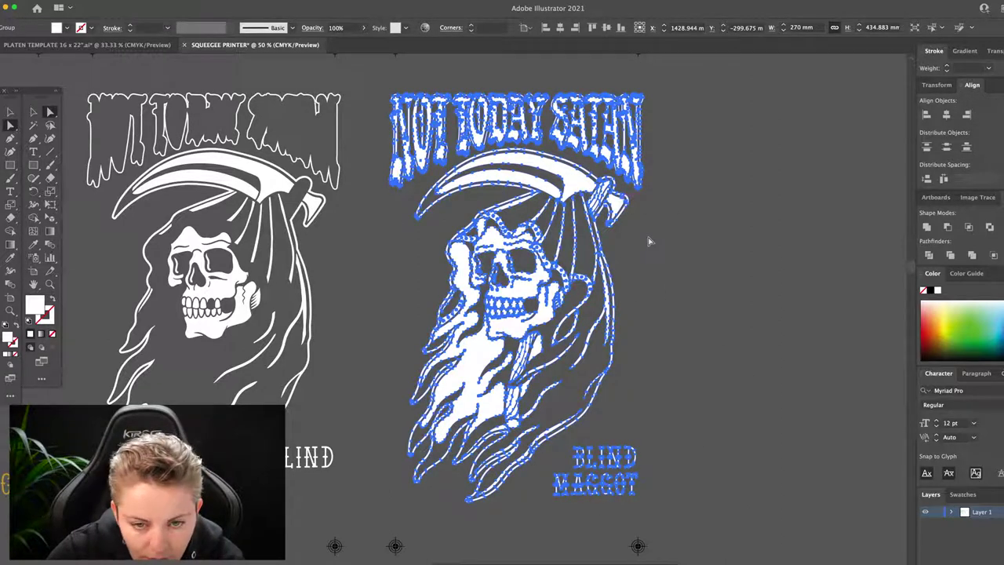
click(651, 240)
Select all white shapes in the UNDERBASE copy by matching the scythe blade's fill and stroke, and give them a 1 pt stroke.
click(582, 183)
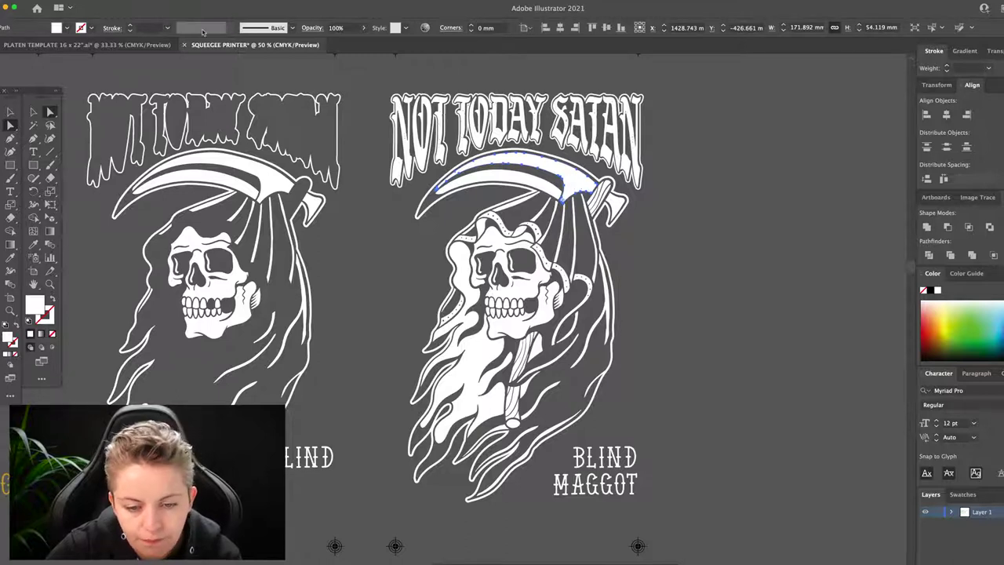
click(149, 2)
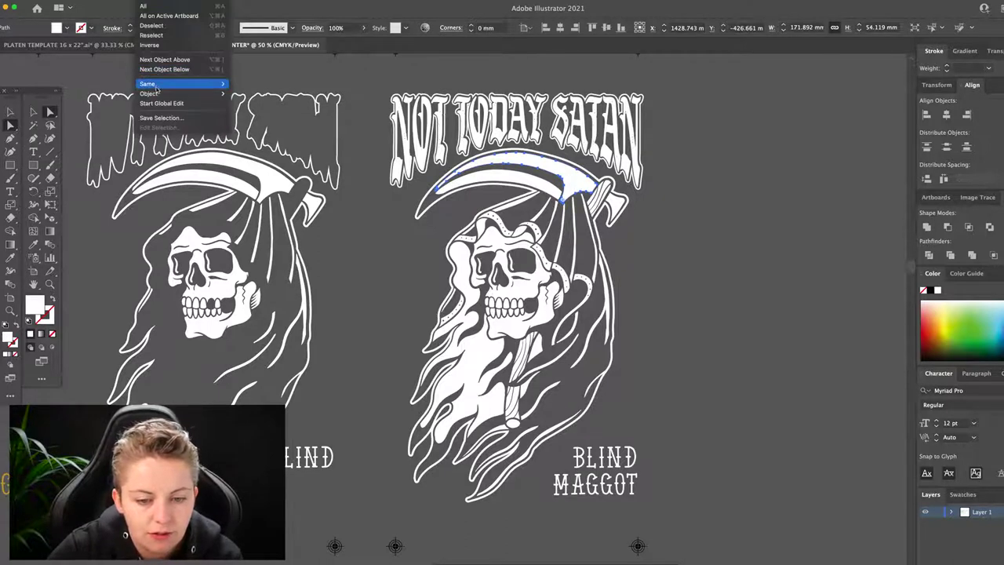
mouse_move(157, 87)
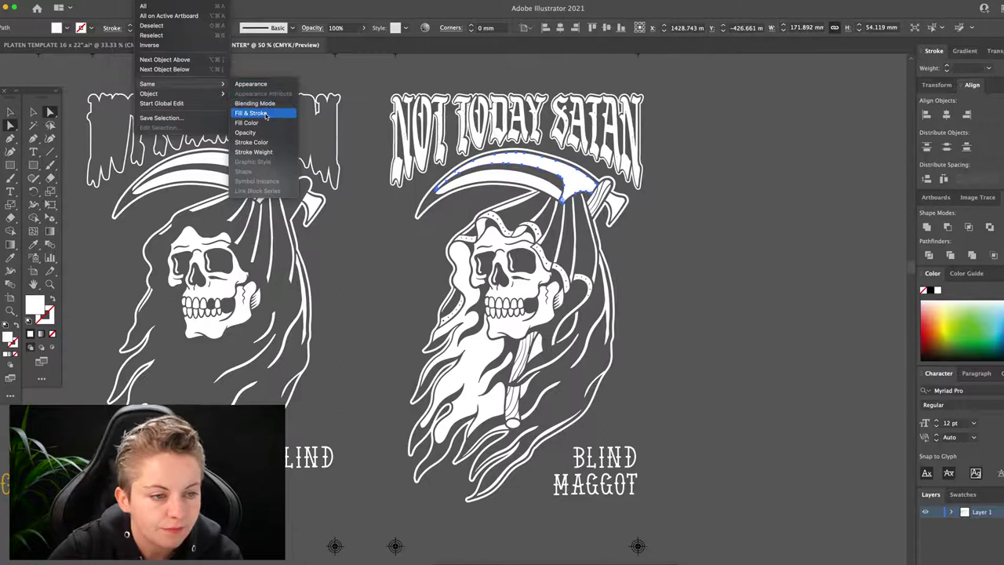
click(266, 115)
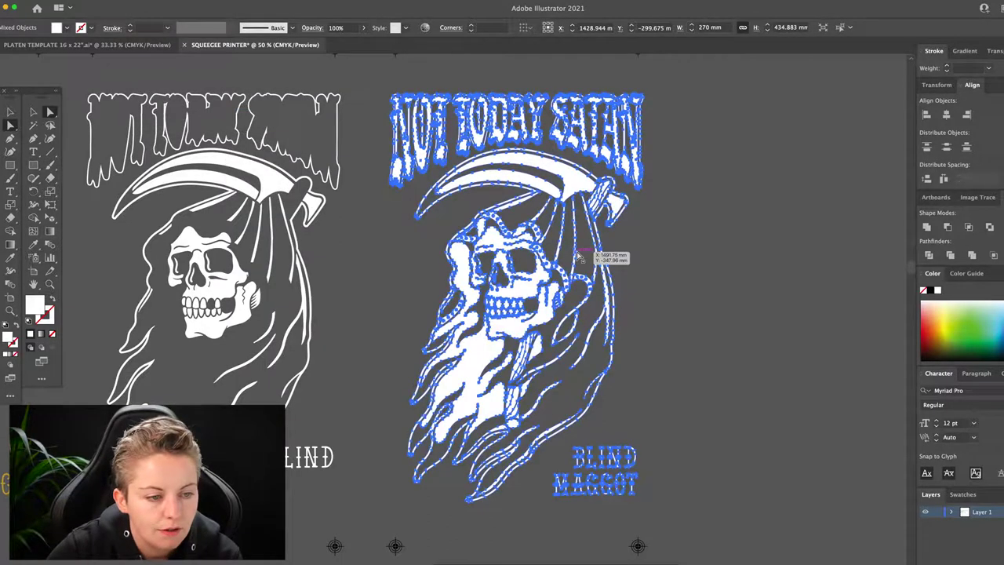
scroll(578, 255, up, 6)
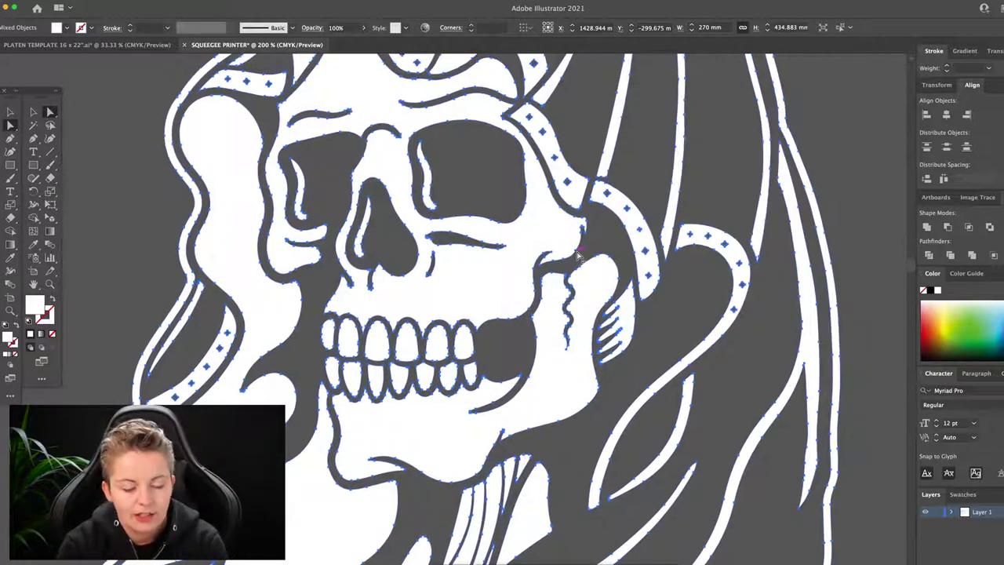
scroll(577, 254, up, 1)
scroll(578, 255, up, 2)
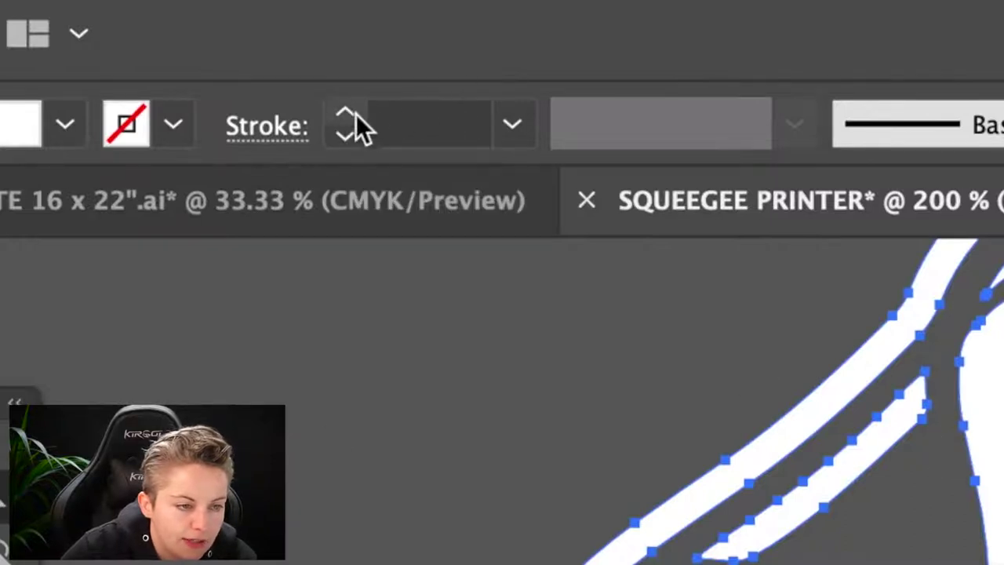
click(354, 111)
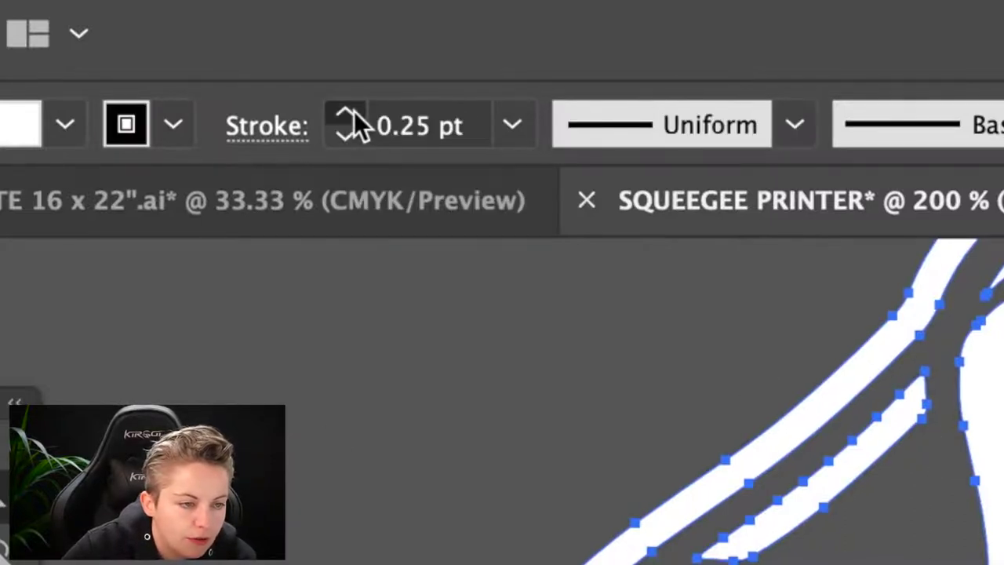
click(354, 112)
click(354, 112)
click(354, 112)
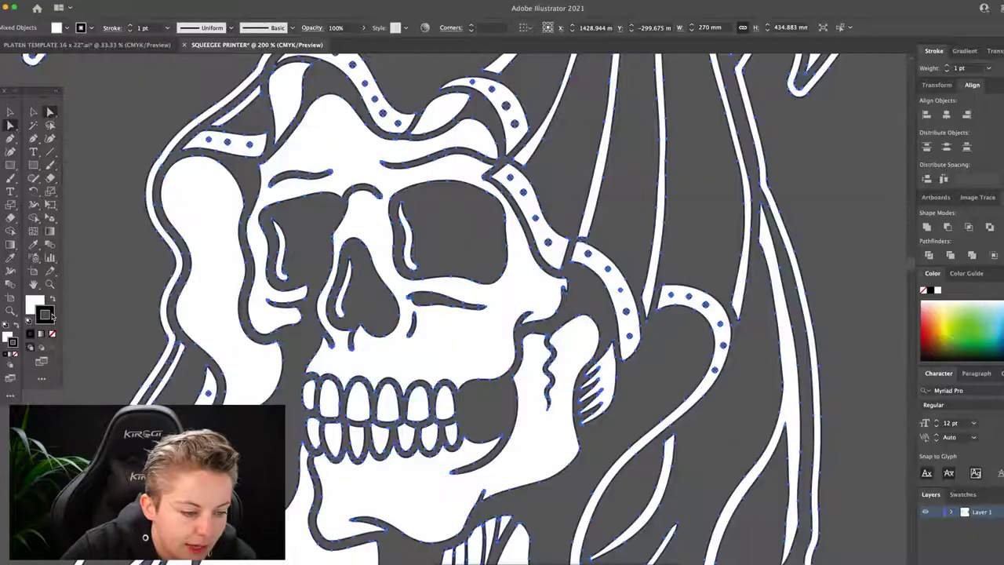
Try recolouring the 1 pt stroke on the UNDERBASE shapes with magenta #DA0EE0, check it around the skull, and undo it.
double_click(45, 314)
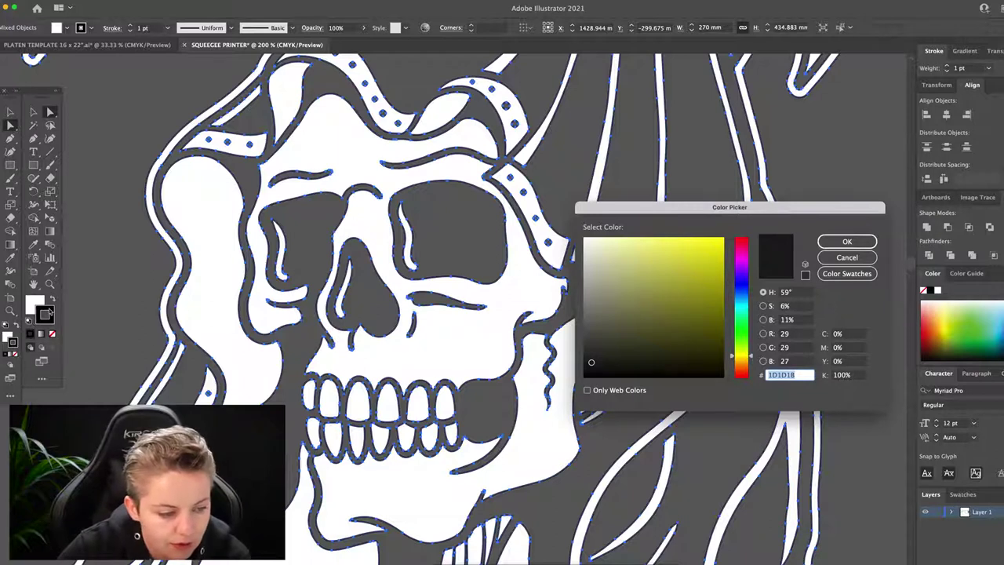
click(739, 262)
click(717, 254)
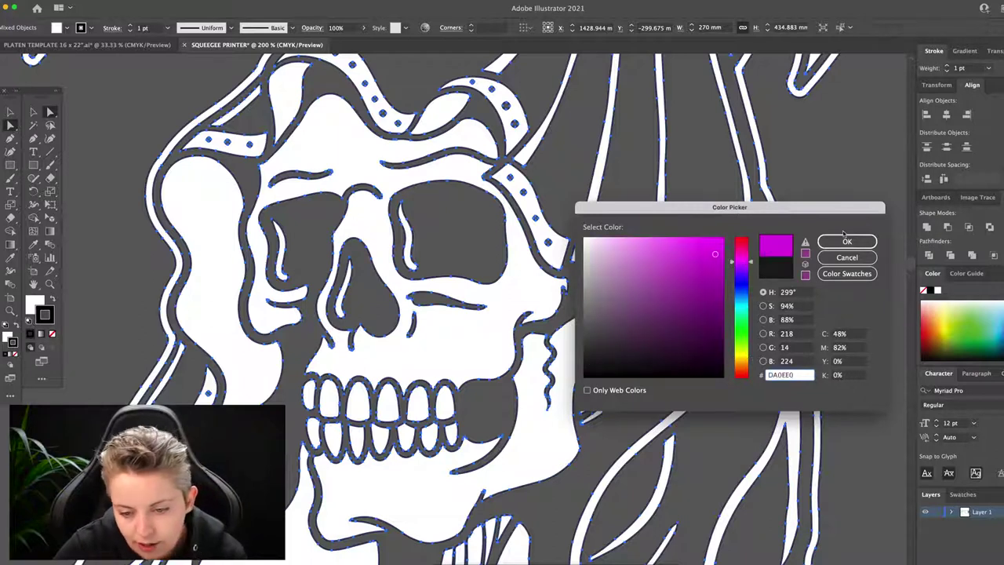
click(847, 241)
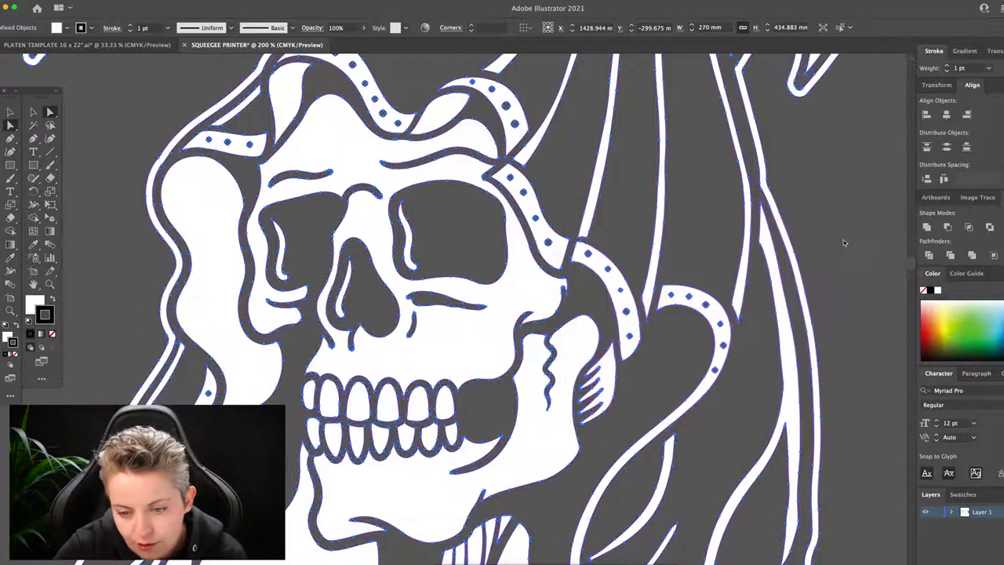
click(559, 202)
key(super+equal)
key(super+equal)
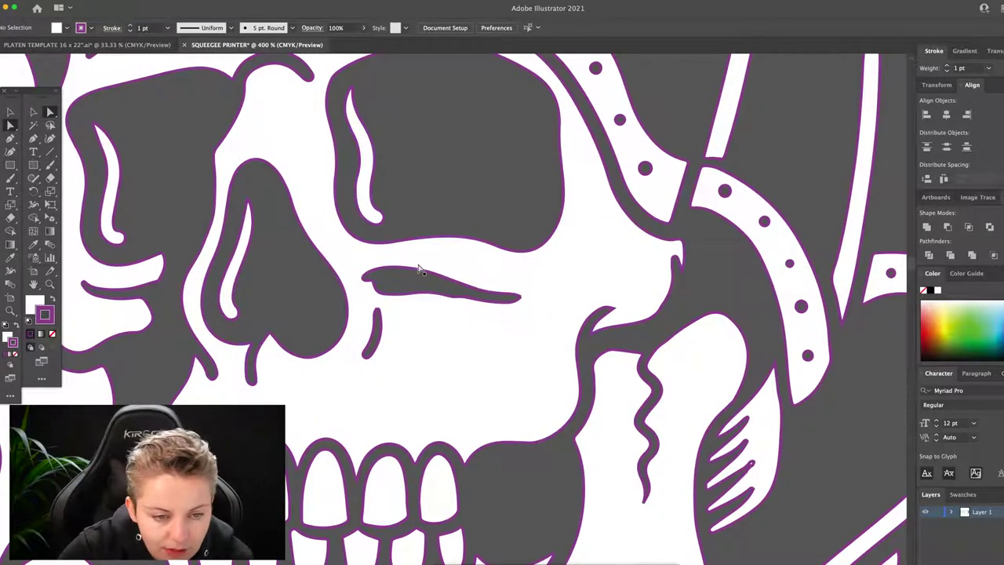
key(super+a)
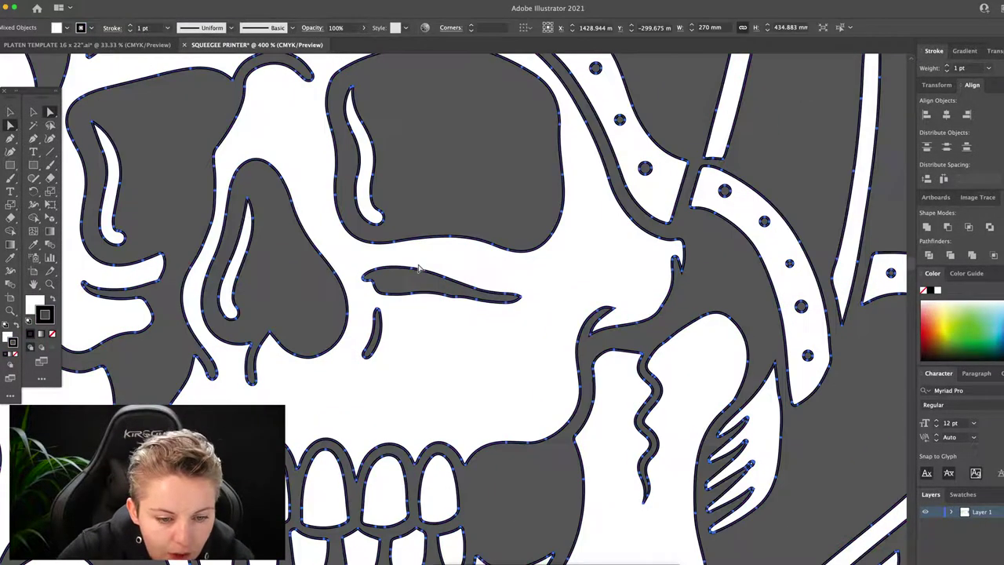
Recolour the 1 pt stroke on the selected UNDERBASE shapes with the contrasting magenta #E014C8.
click(112, 28)
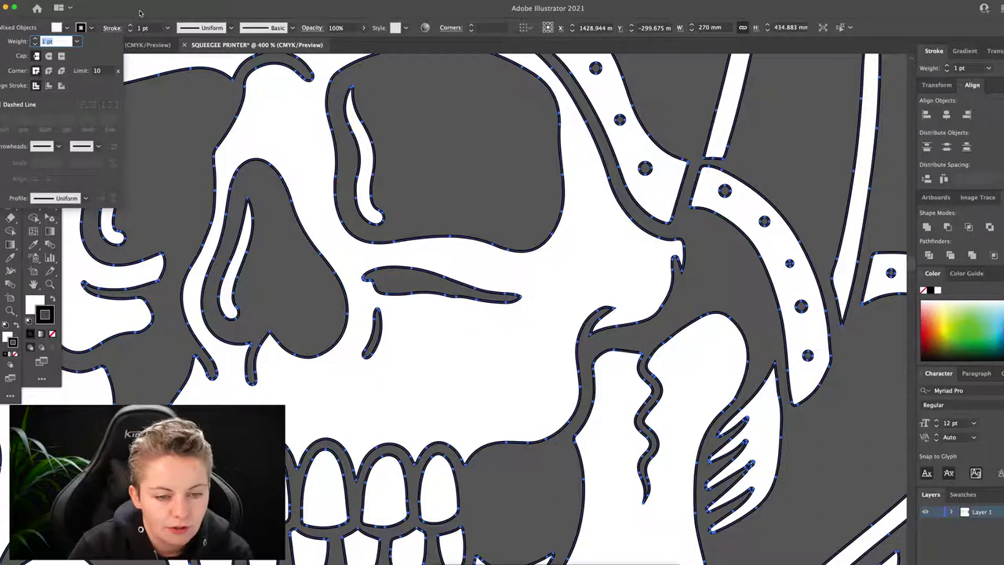
double_click(51, 308)
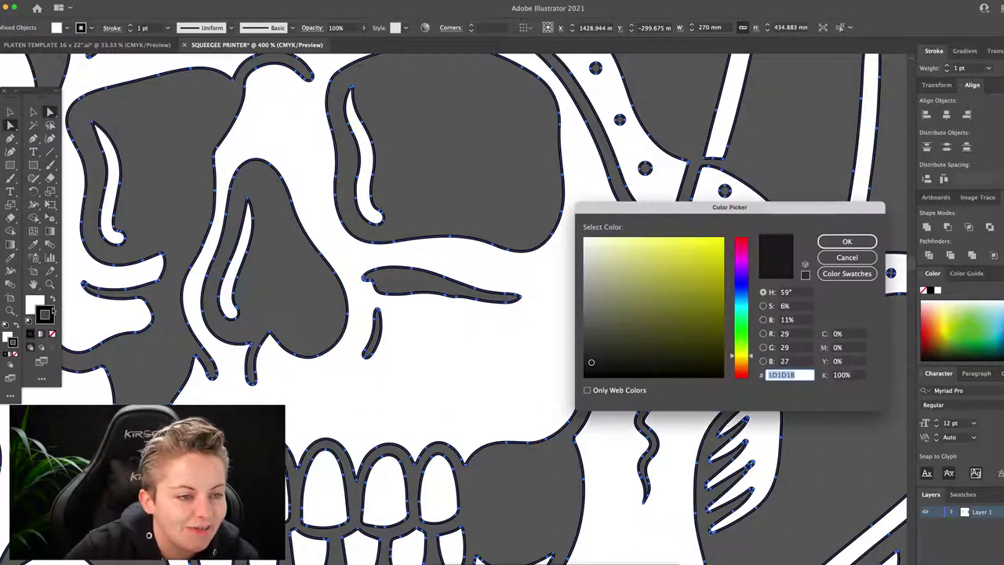
click(741, 258)
click(713, 253)
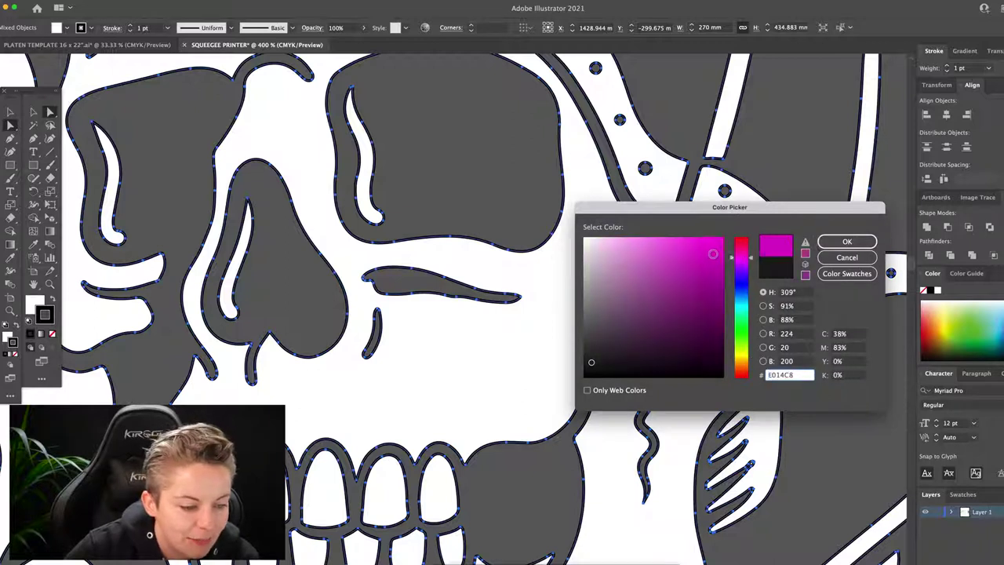
click(844, 241)
scroll(673, 114, right, 1)
scroll(674, 114, up, 3)
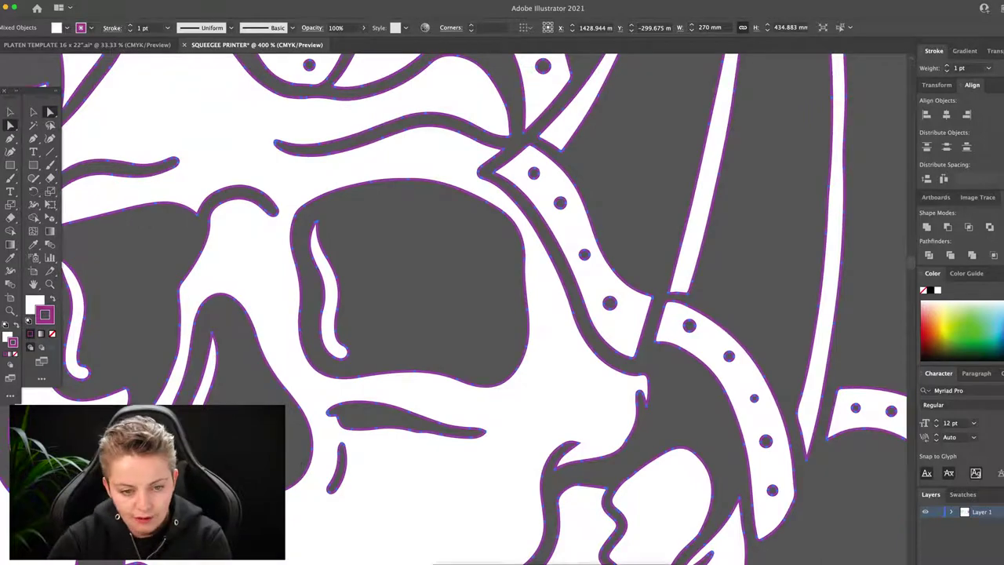
Select the whole UNDERBASE artwork and expand both its fill and its stroke into shapes.
click(99, 3)
drag(299, 88, 590, 523)
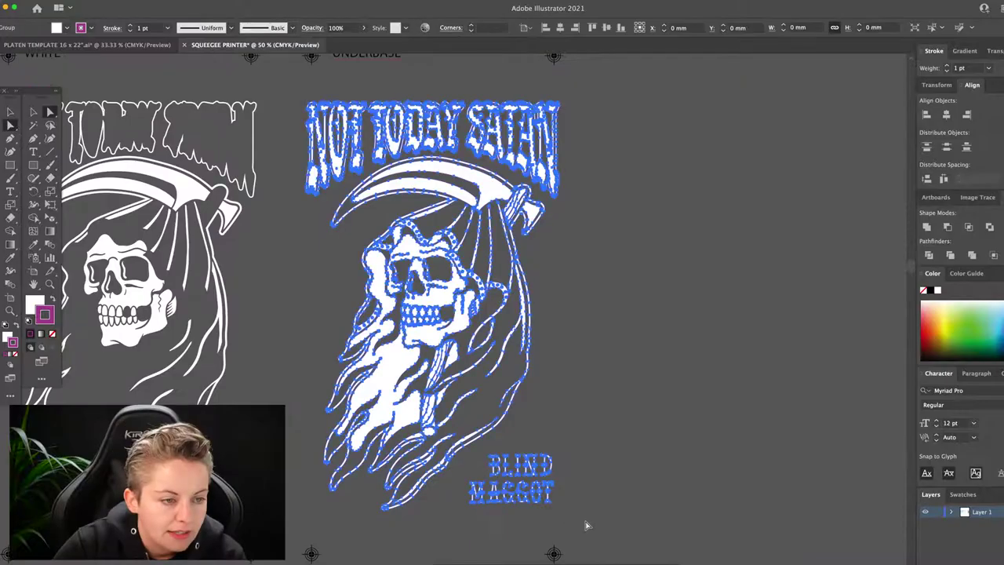
click(103, 5)
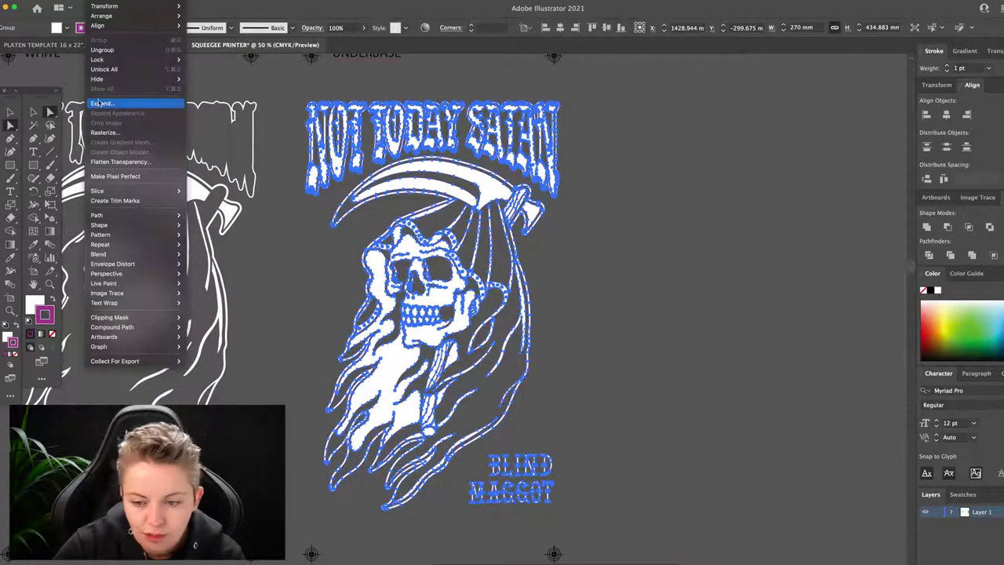
click(141, 106)
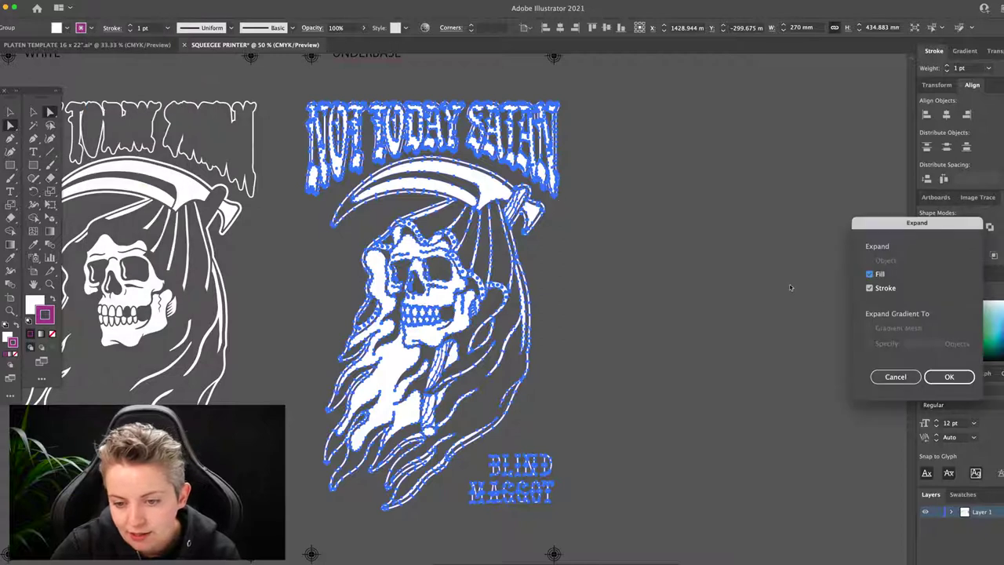
drag(902, 221, 812, 158)
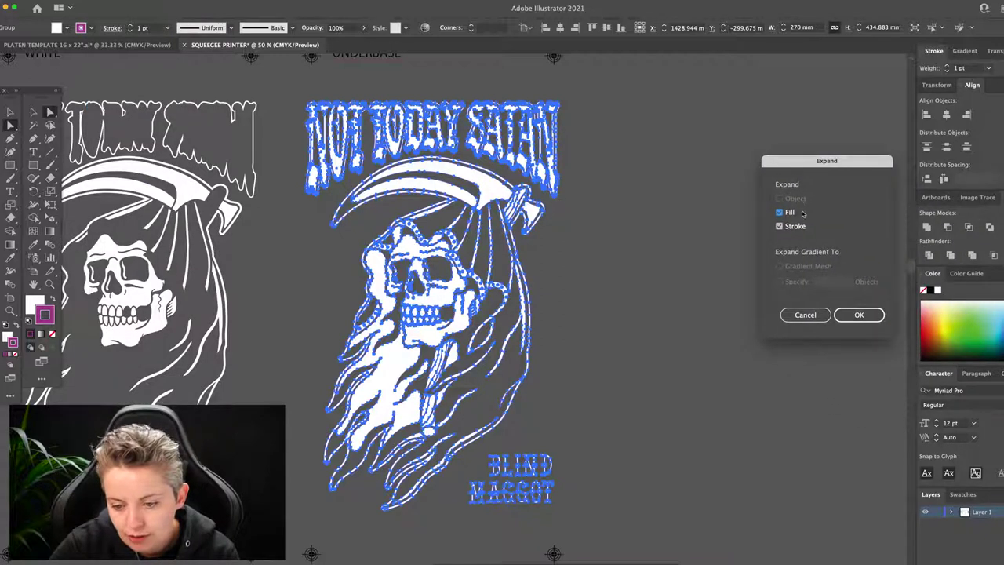
click(859, 316)
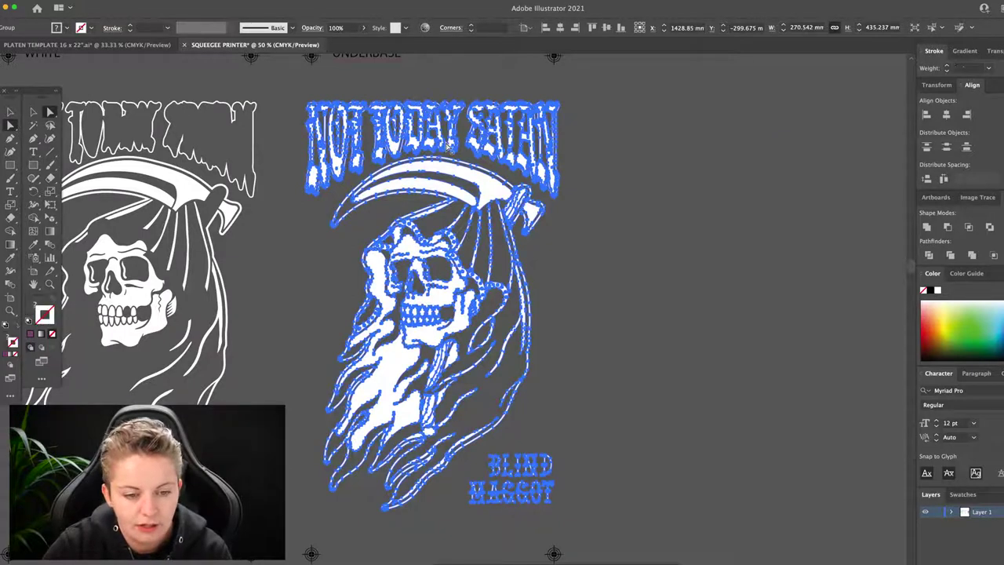
Examine the expanded magenta outlines closely around the UNDERBASE title letters and across the whole artwork.
key(z)
drag(435, 132, 823, 294)
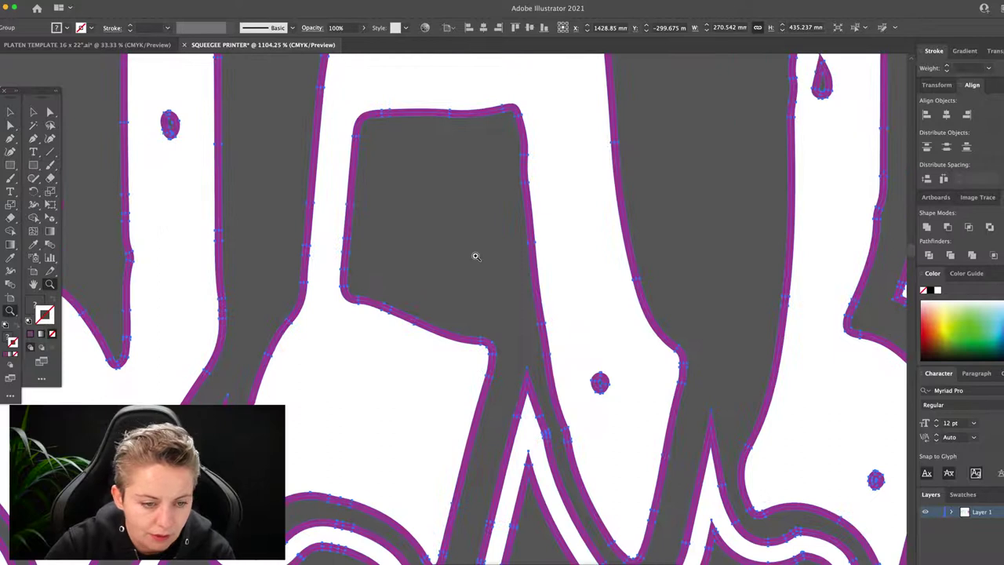
drag(379, 223, 430, 240)
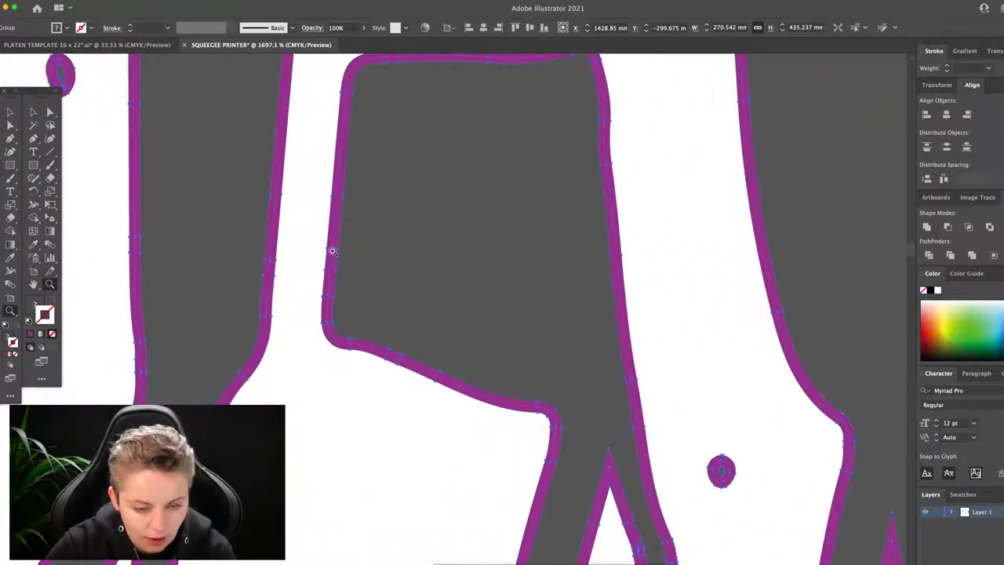
key(a)
click(382, 264)
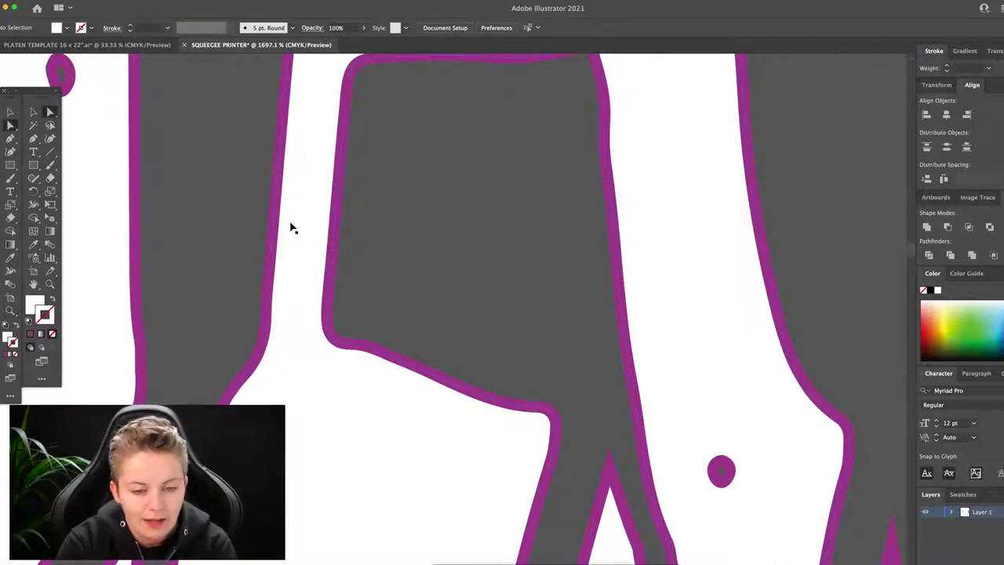
key(super+minus)
key(super+minus)
key(super+minus)
key(super+minus)
key(super+minus)
key(super+minus)
key(super+minus)
key(super+minus)
key(super+minus)
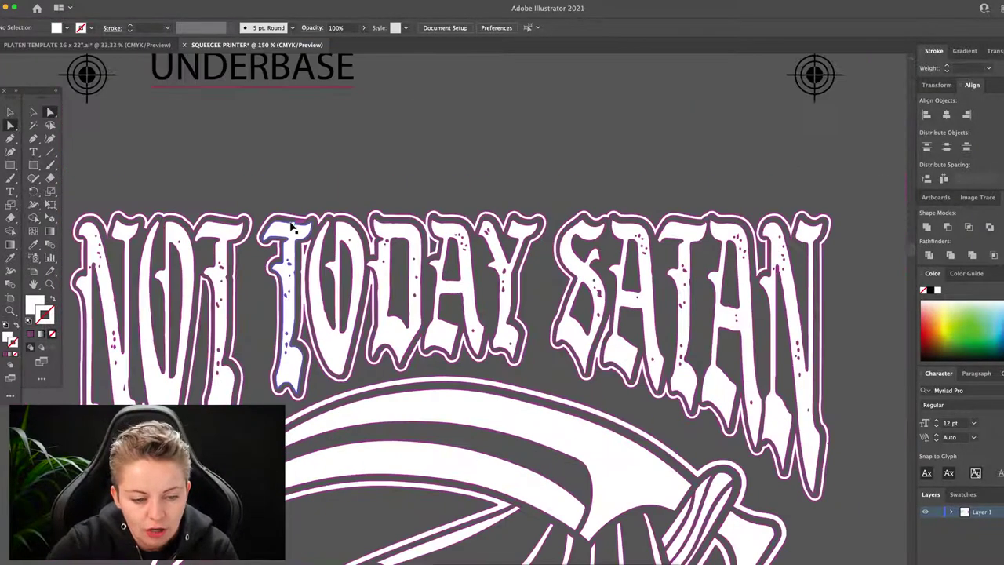
scroll(290, 225, down, 5)
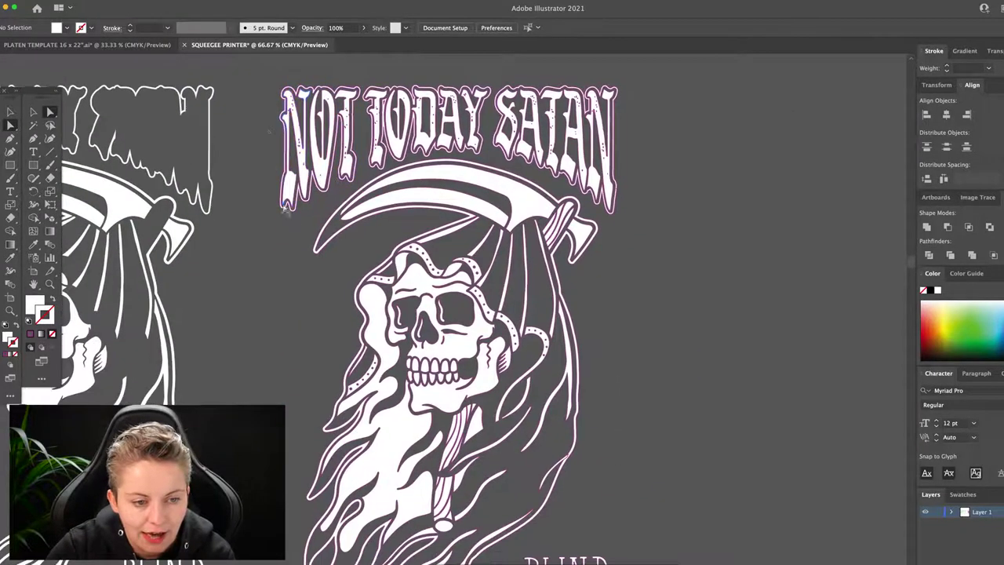
scroll(262, 82, down, 1)
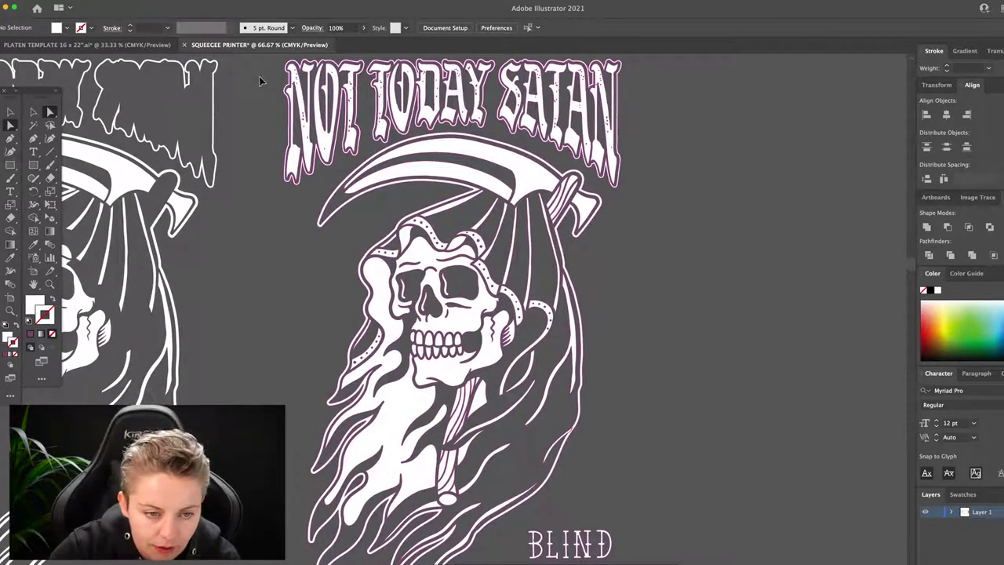
key(super+minus)
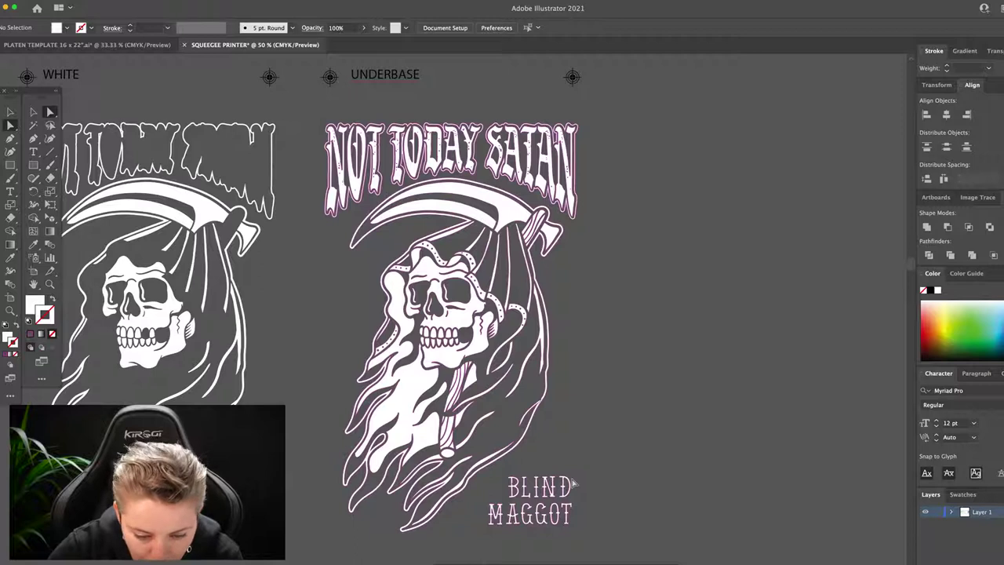
Select the entire UNDERBASE artwork and apply the Pathfinder Trim operation to it.
key(super+a)
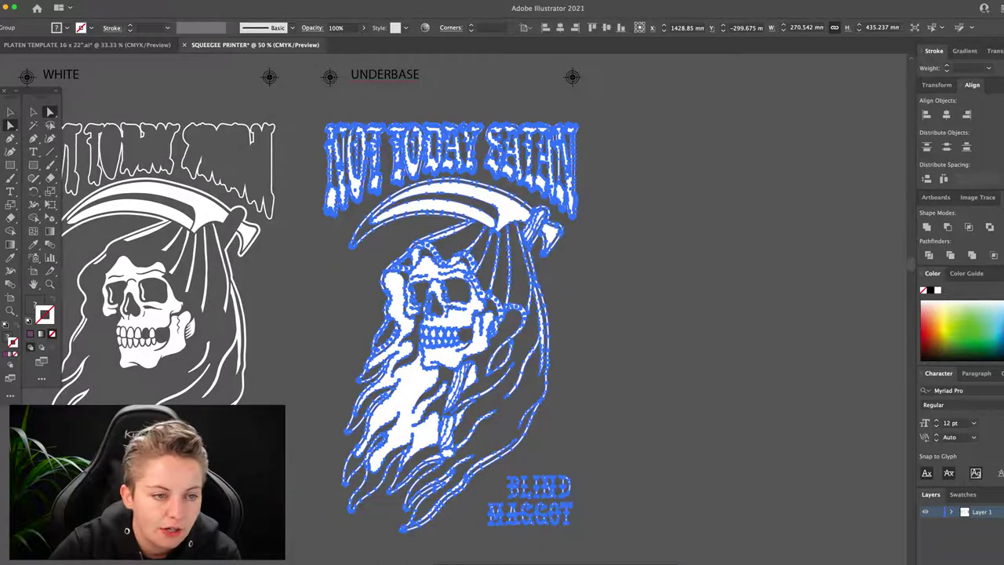
click(220, 2)
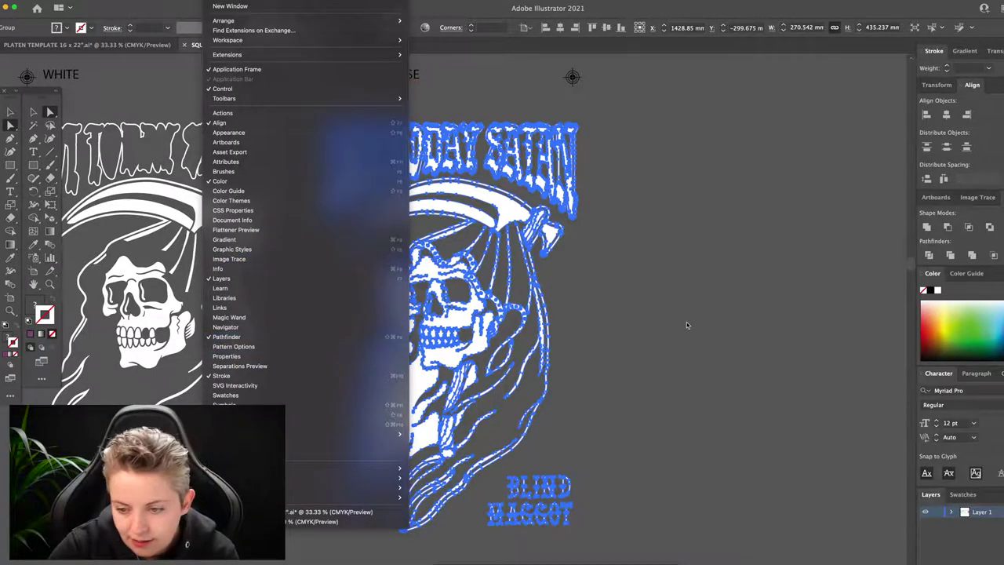
click(46, 106)
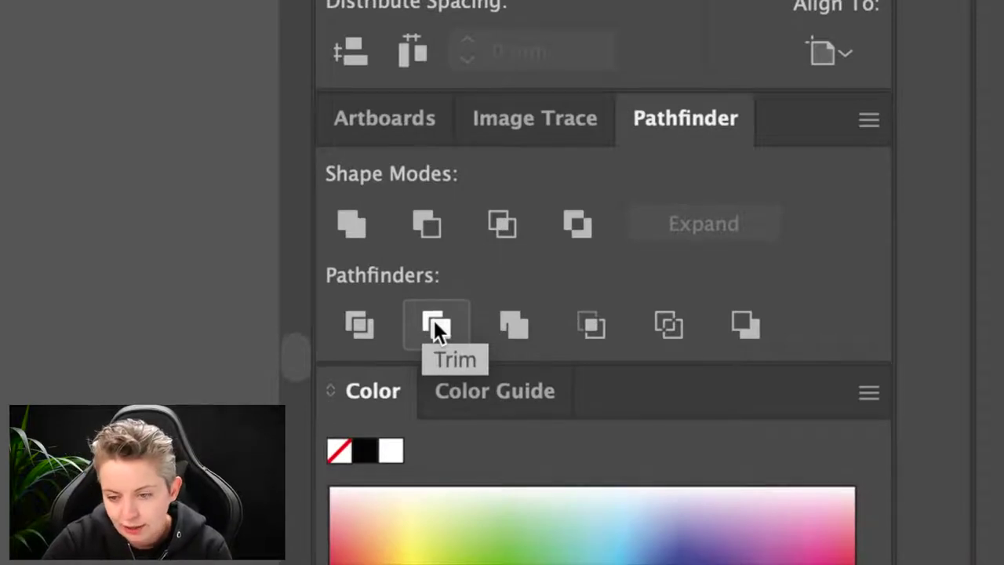
click(436, 326)
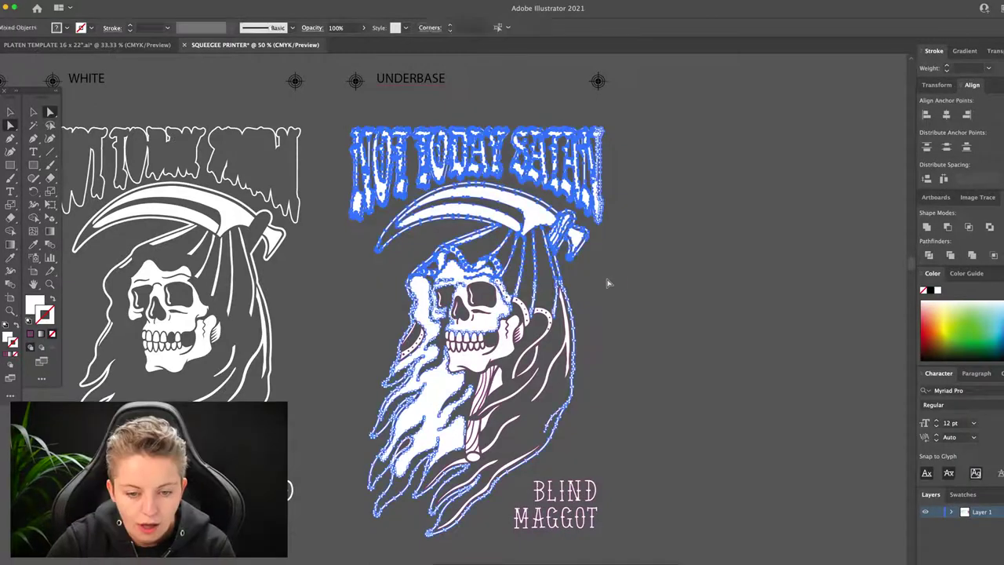
click(608, 283)
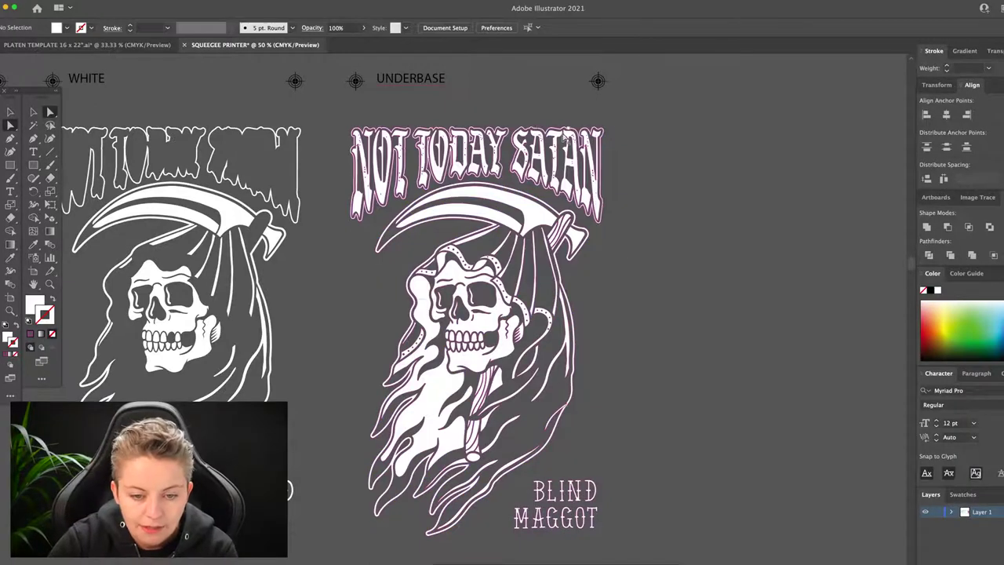
Select all magenta outline shapes in the UNDERBASE by matching the fill and stroke of one near the skull's nose, and delete them.
key(super+equal)
key(super+equal)
key(super+equal)
key(super+equal)
key(super+equal)
key(super+equal)
key(super+equal)
key(super+equal)
key(super+equal)
key(super+equal)
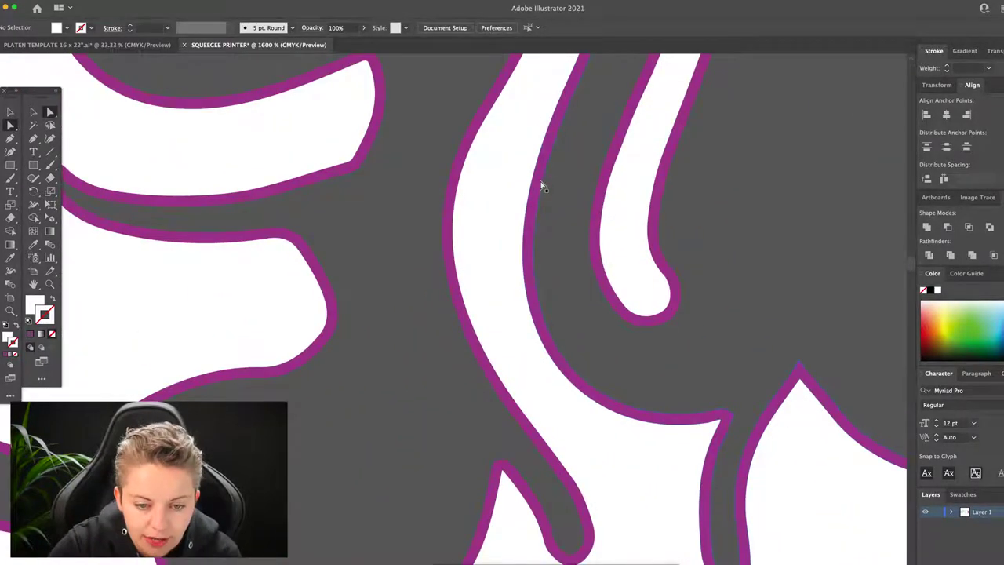
click(541, 186)
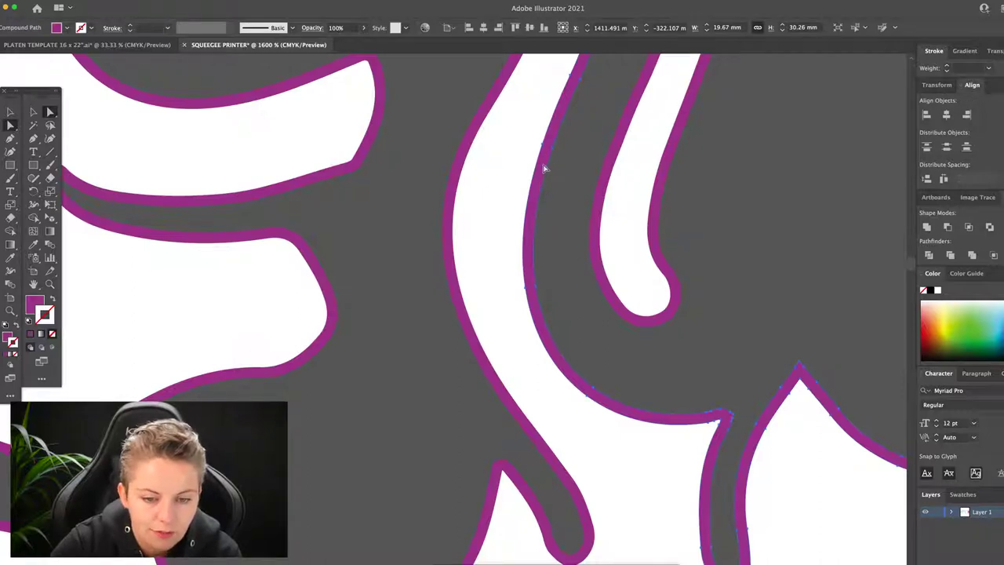
click(149, 1)
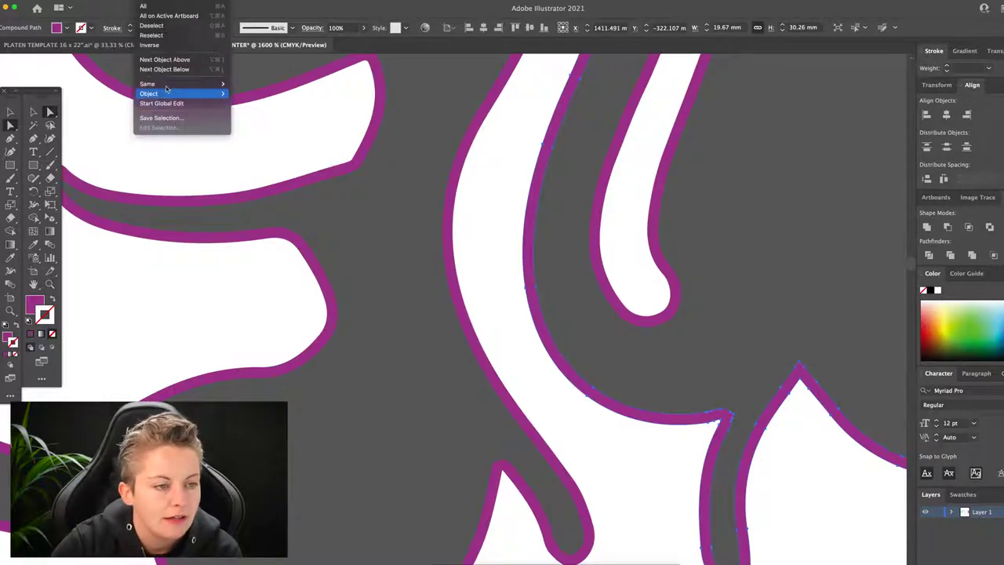
mouse_move(165, 85)
click(252, 114)
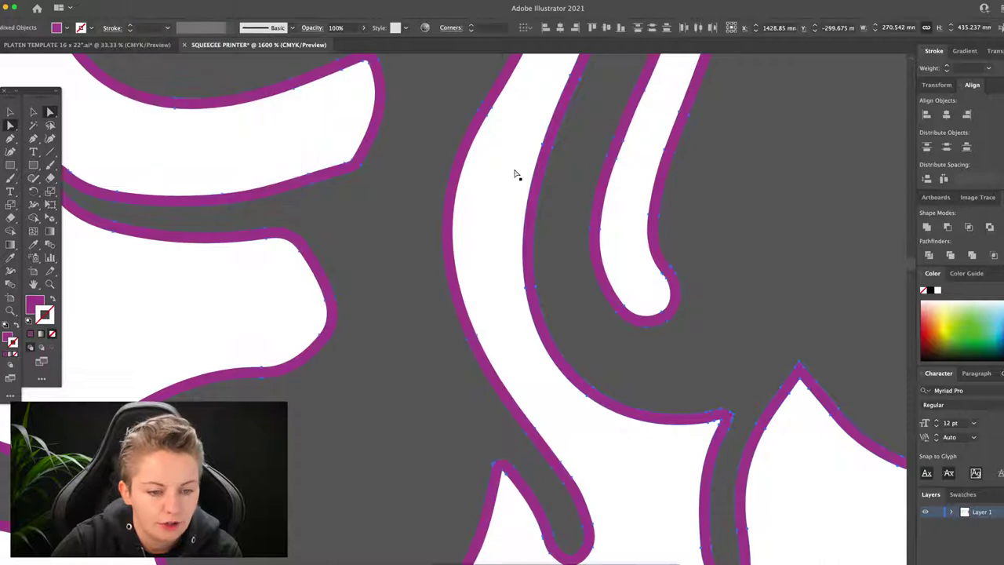
key(Delete)
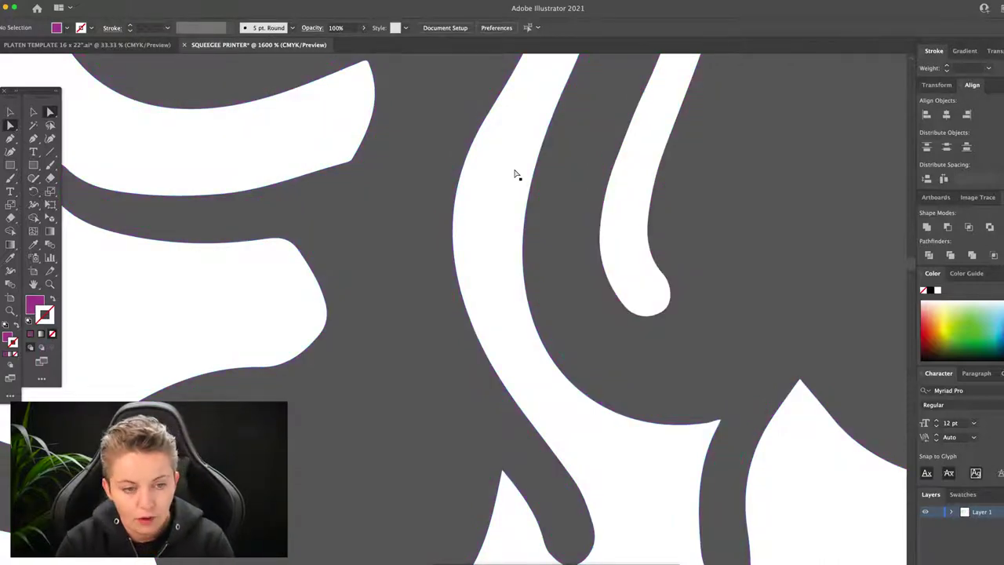
Examine the trimmed UNDERBASE artwork, from the skull's nose out to the overview of all separations.
key(super+minus)
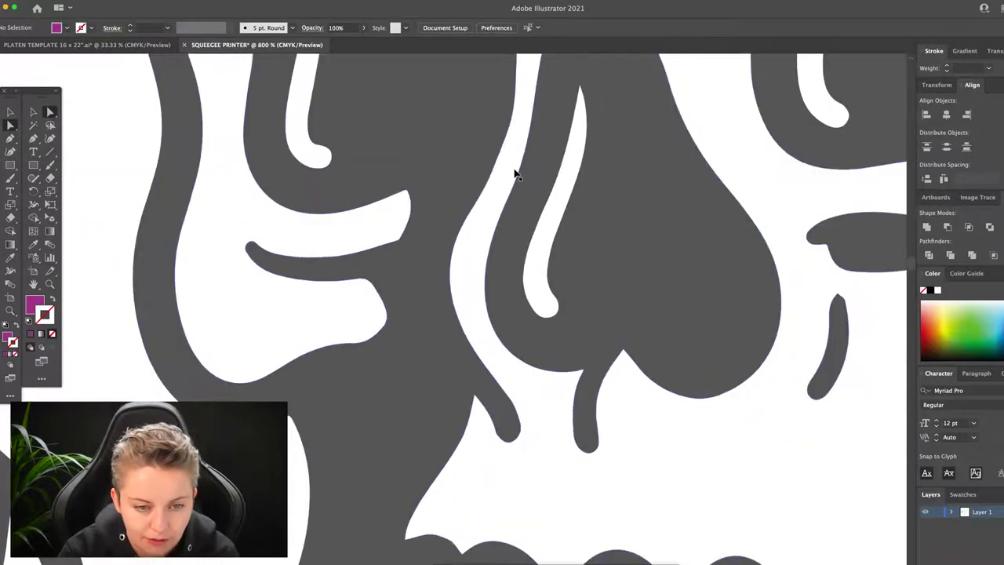
key(super+minus)
key(super+minus)
key(super+minus)
key(super+minus)
key(super+minus)
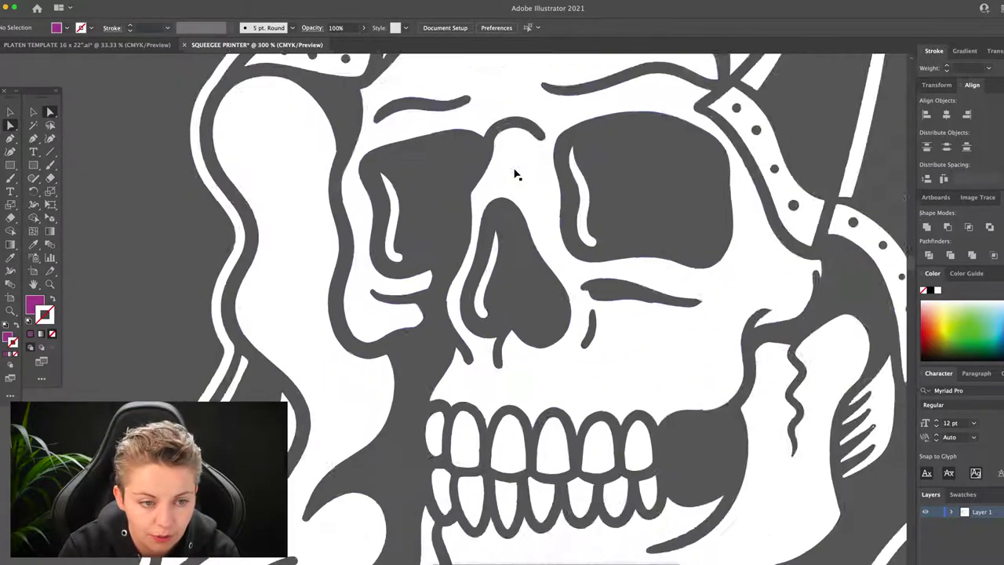
key(super+minus)
key(super+minus)
key(super+minus)
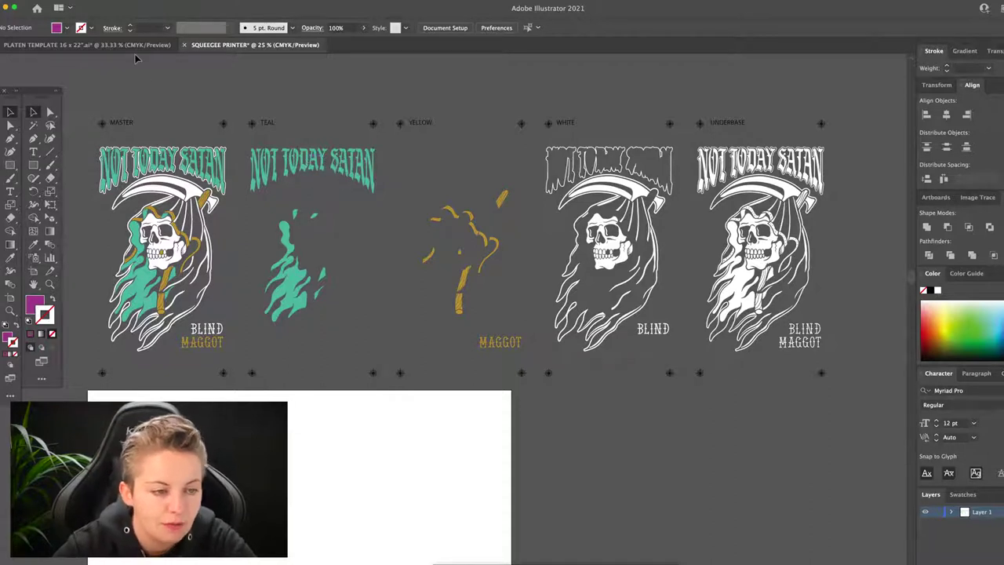
Unlock all locked objects in the document and clear the resulting selection.
click(102, 2)
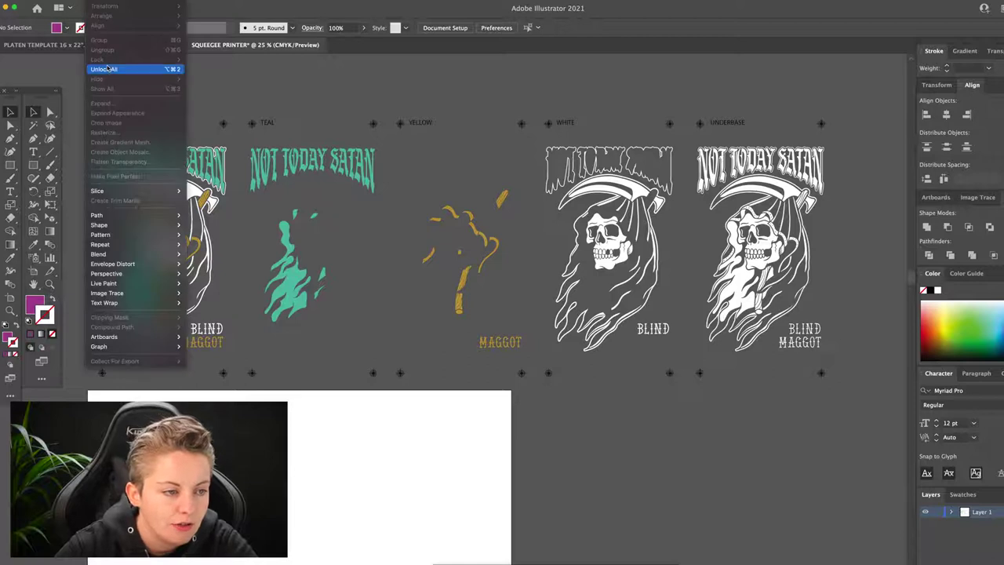
click(127, 72)
click(103, 69)
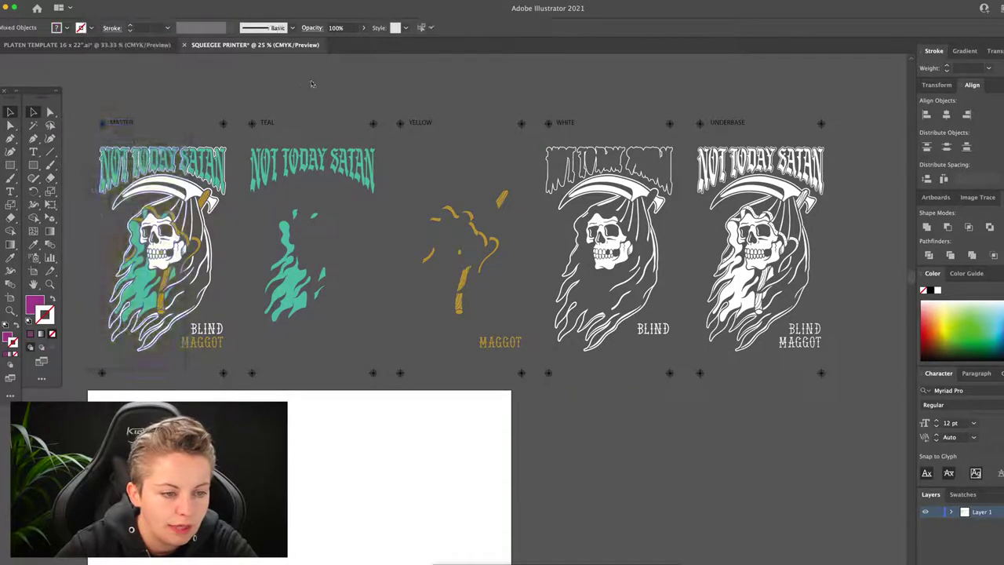
click(337, 98)
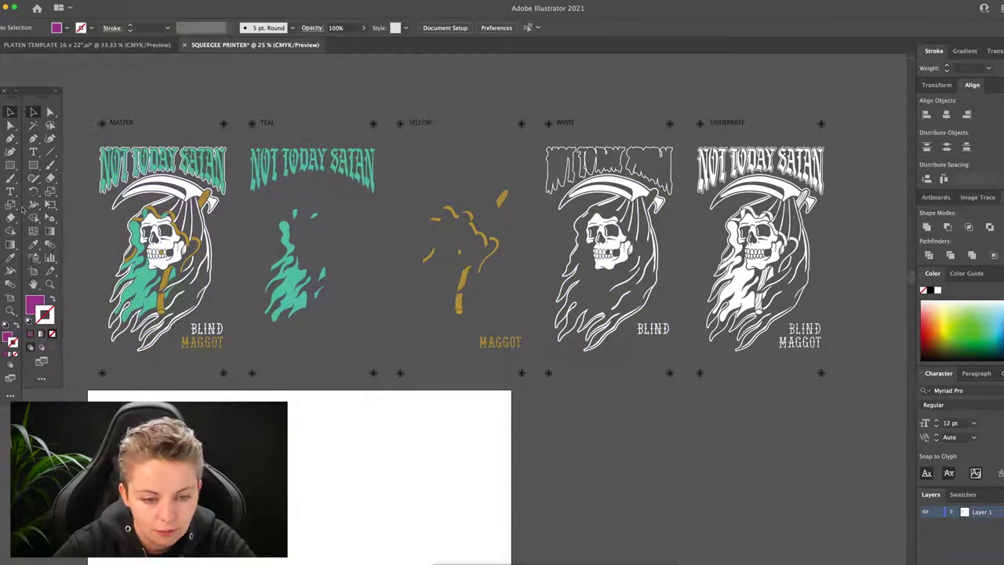
Draw a small square above the TEAL separation and fill it with black, hex 000000.
click(33, 165)
drag(248, 67, 279, 98)
double_click(34, 304)
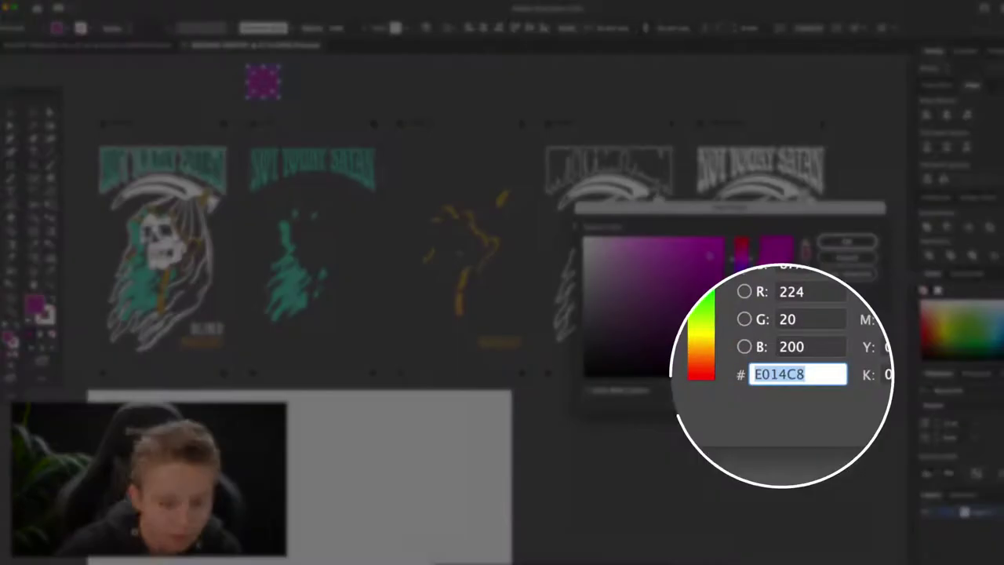
drag(706, 358, 735, 388)
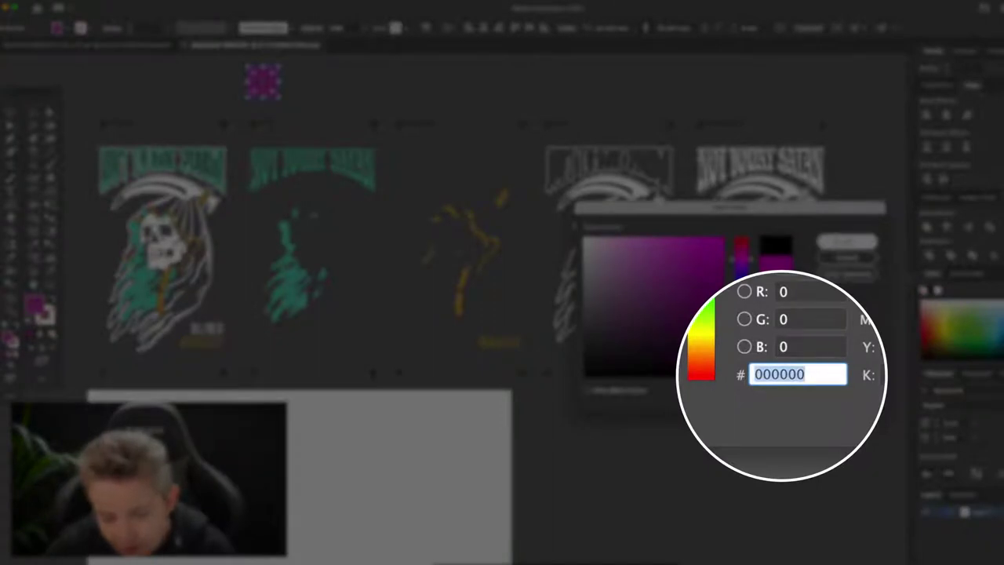
click(847, 241)
key(v)
click(293, 92)
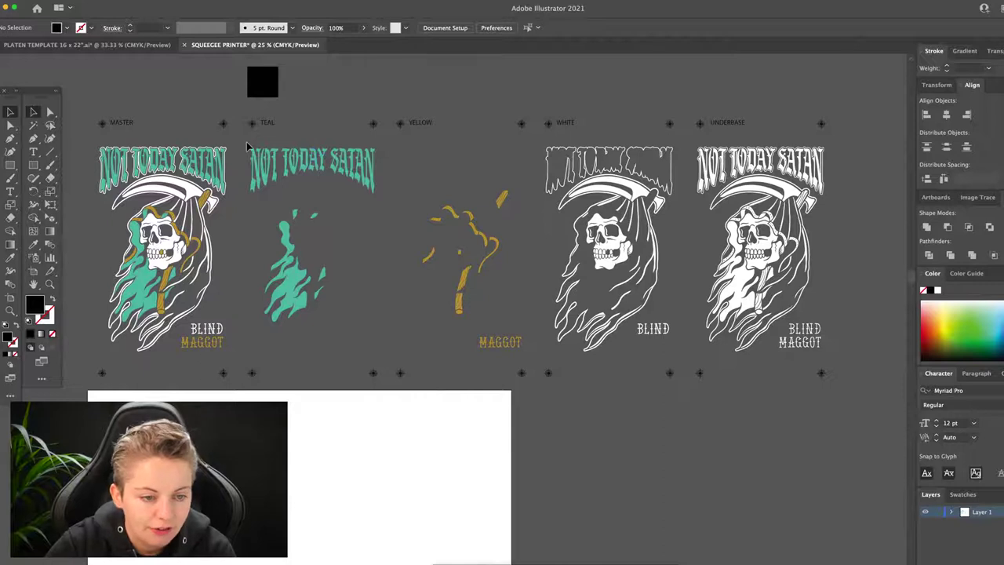
Select the complete MASTER design together with its label and registration marks, and lock it.
key(a)
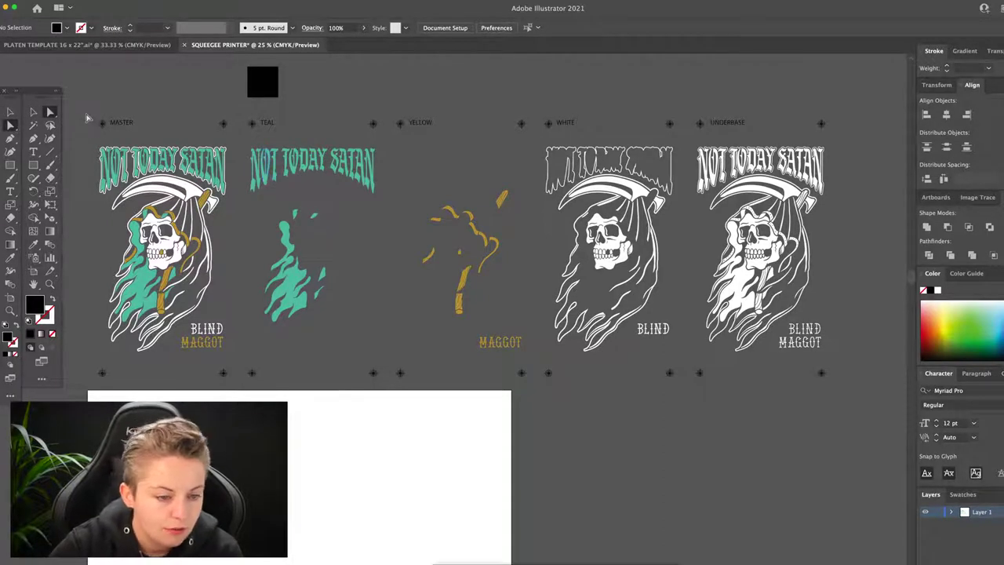
drag(239, 383, 239, 384)
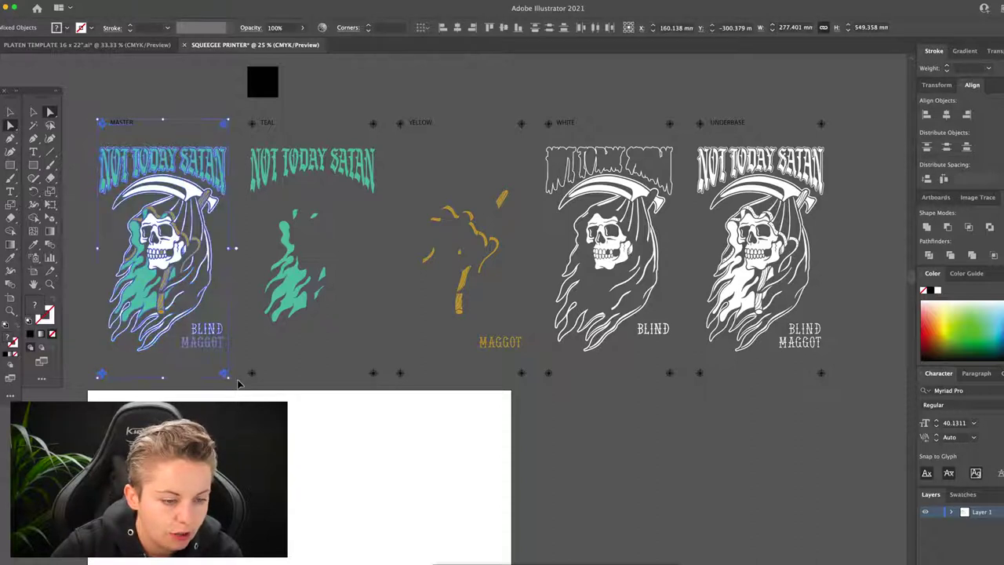
key(super+2)
Select all teal shapes in the TEAL separation by matching fill and stroke, and recolour them with the black square's colour.
click(289, 281)
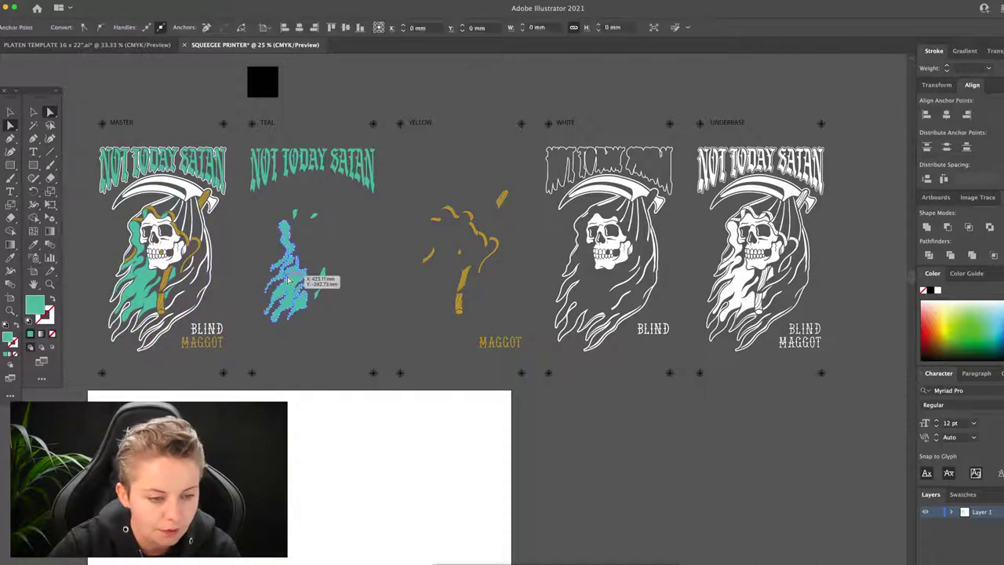
click(147, 2)
mouse_move(180, 83)
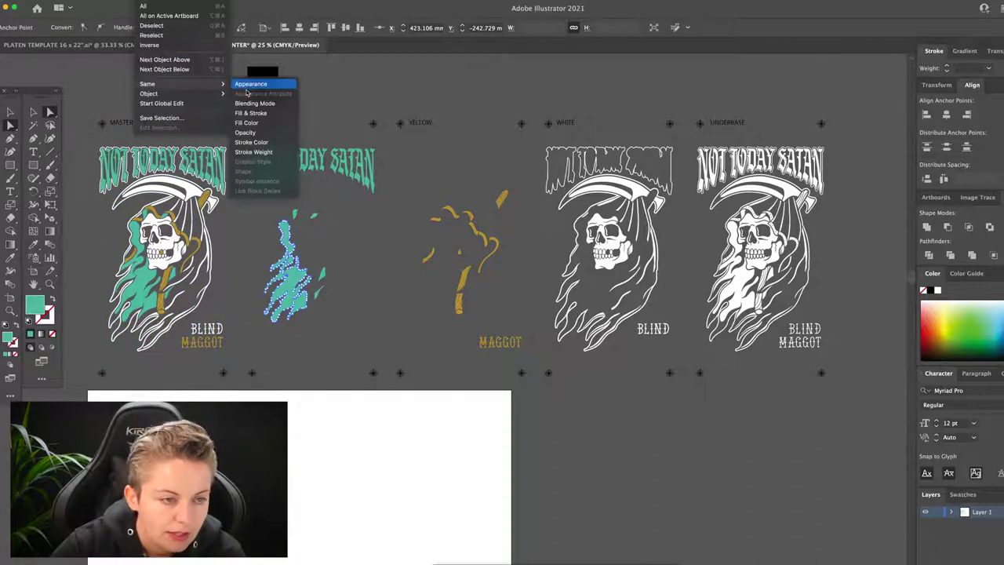
click(245, 114)
key(i)
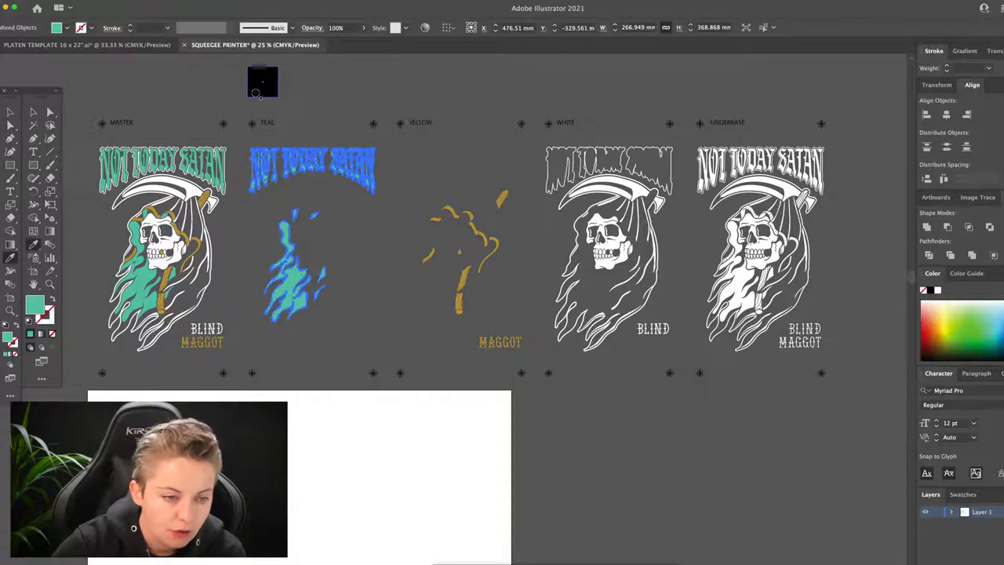
click(256, 78)
key(v)
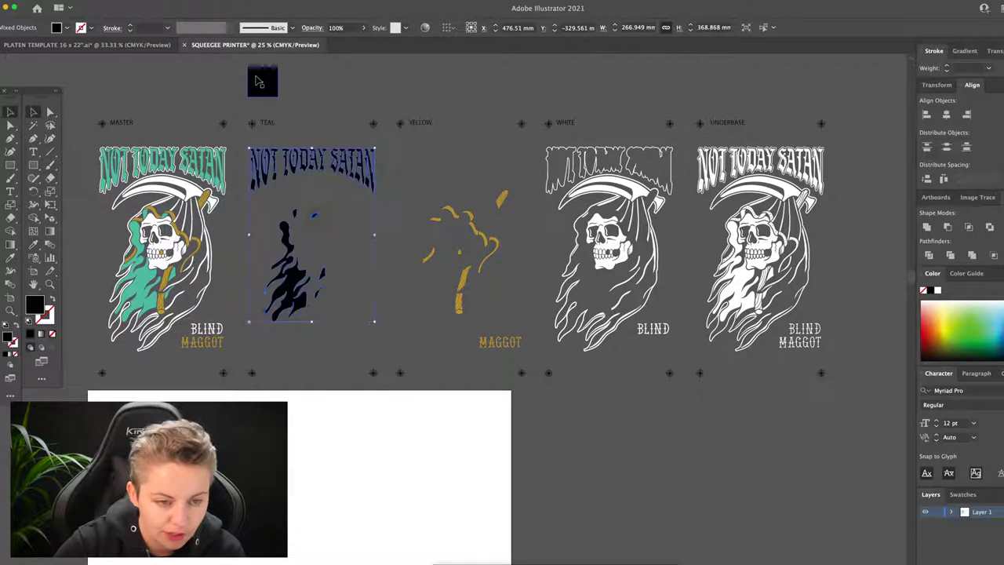
click(338, 95)
Select every shape of the YELLOW separation by matching fill and stroke, and recolour them black from the sample square.
click(453, 214)
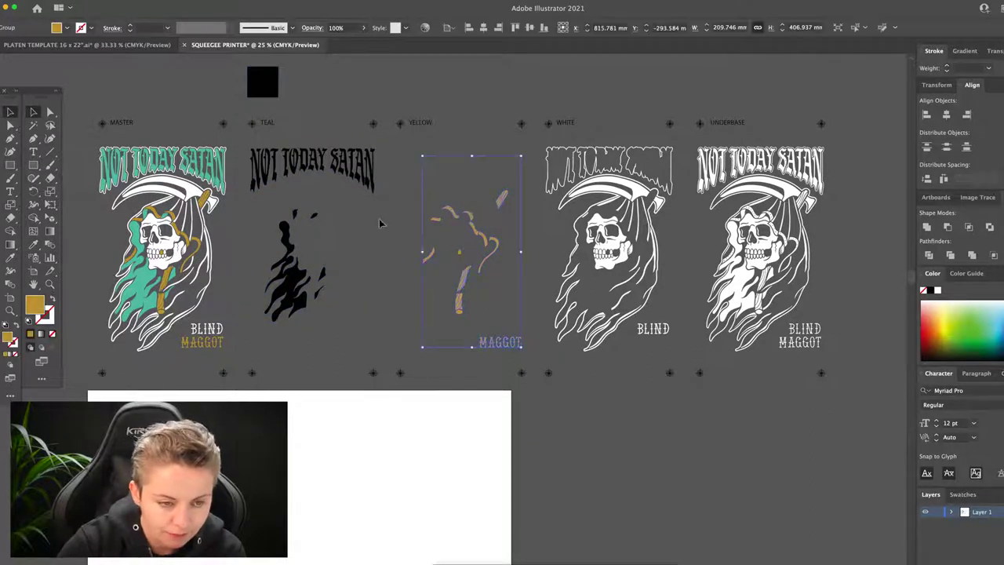
click(155, 2)
mouse_move(189, 84)
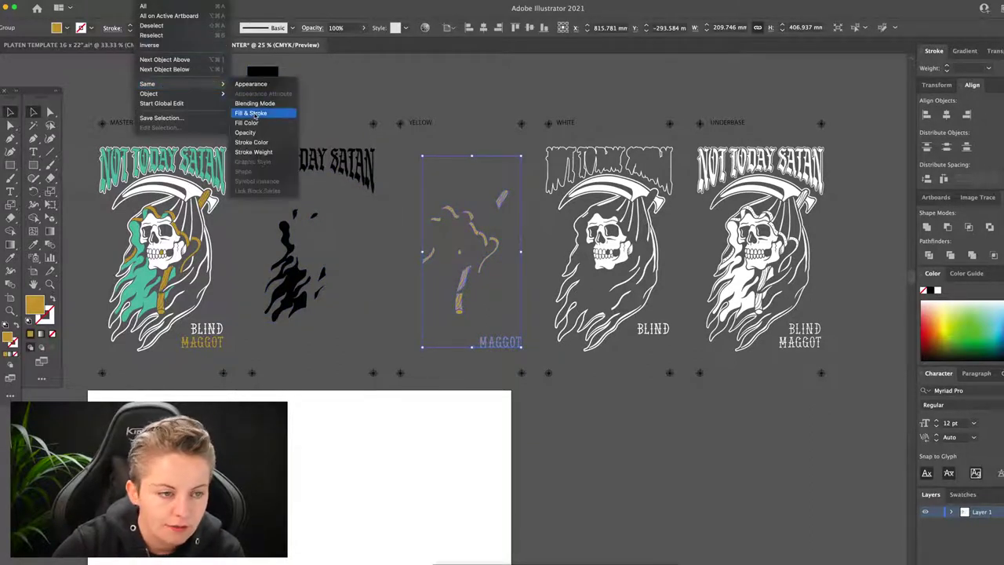
click(254, 116)
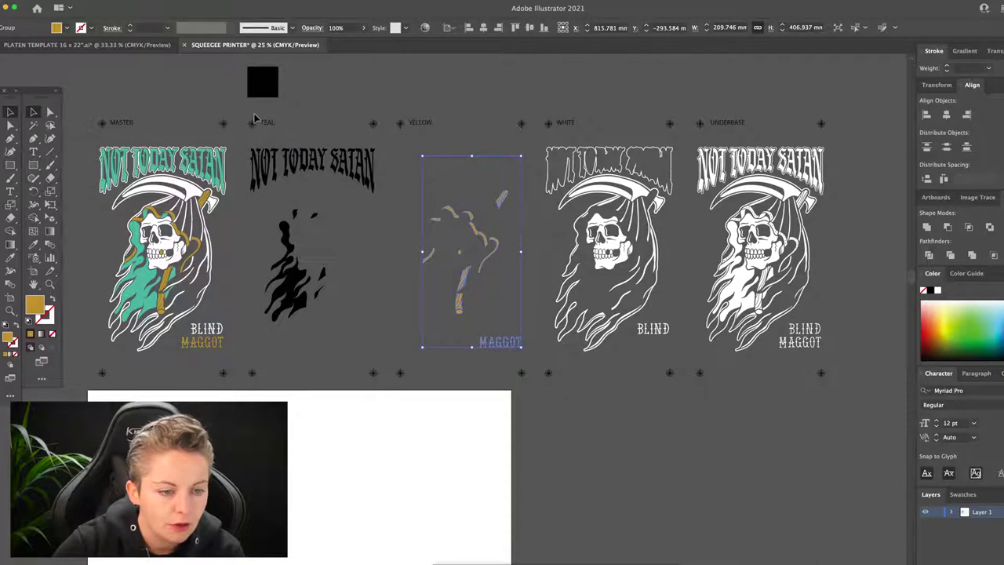
click(154, 2)
mouse_move(189, 84)
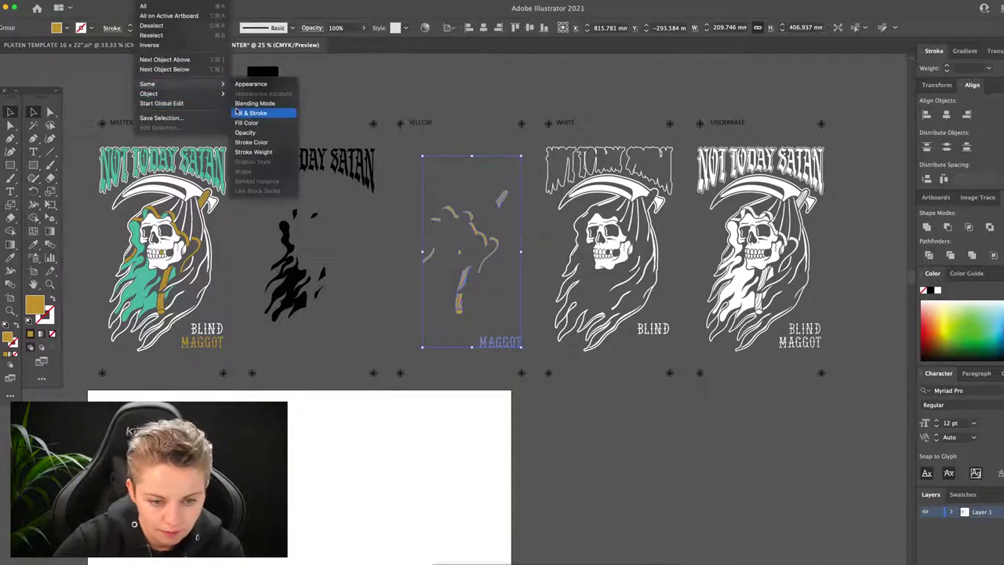
click(289, 112)
key(i)
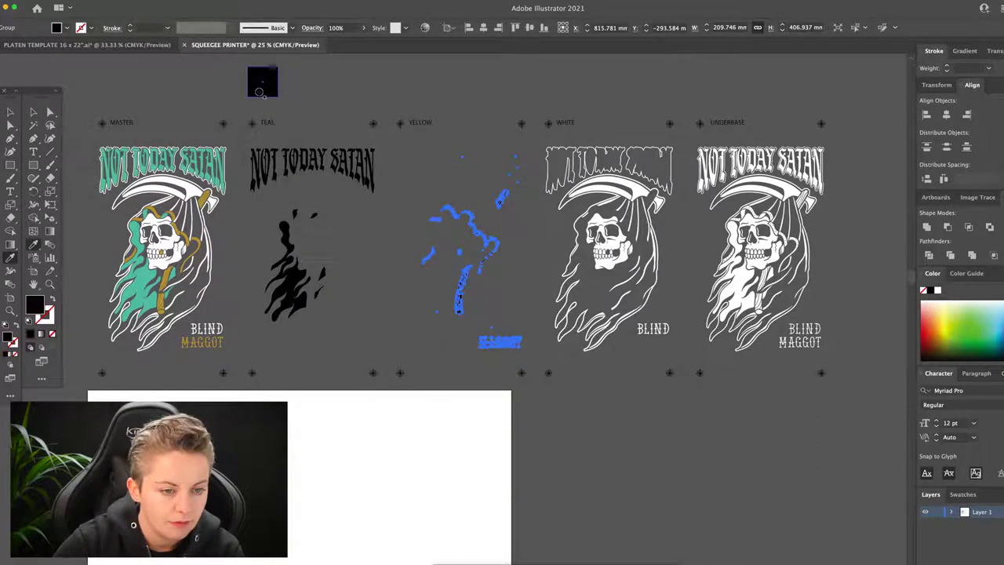
click(259, 92)
key(v)
click(514, 93)
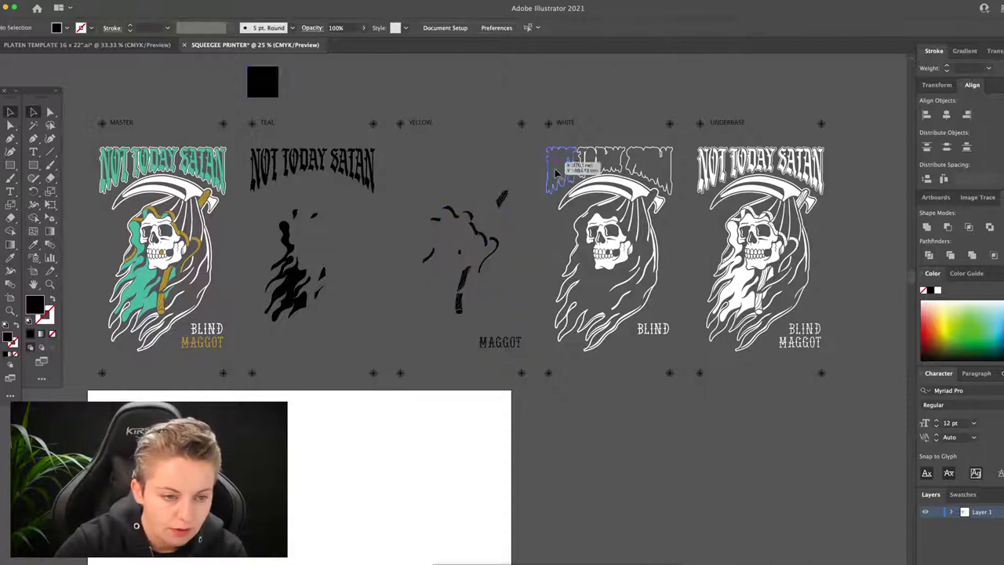
Select the white artwork of the WHITE separation by matching fill and stroke, and recolour it black from the sample square.
click(596, 185)
click(149, 2)
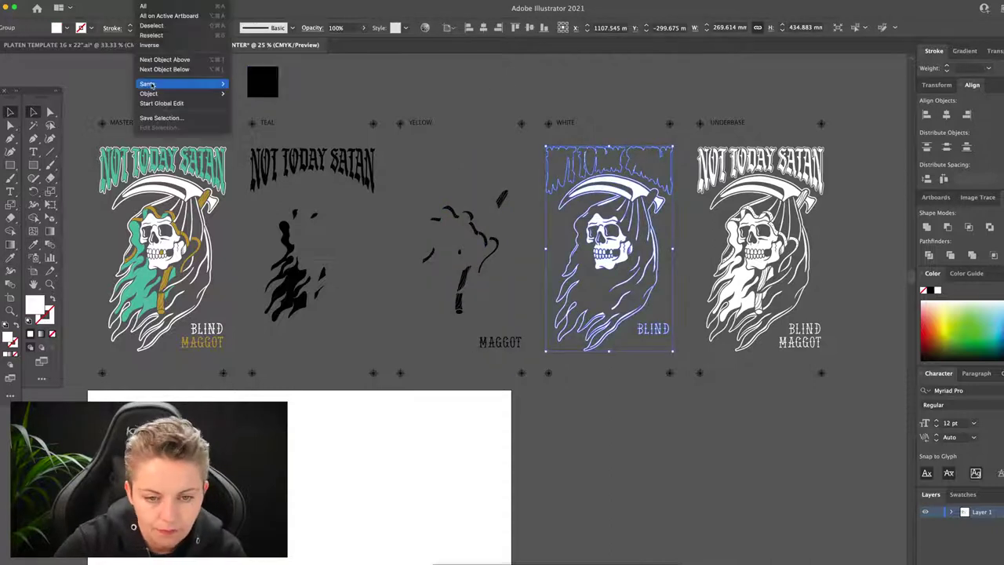
mouse_move(157, 83)
click(266, 116)
key(i)
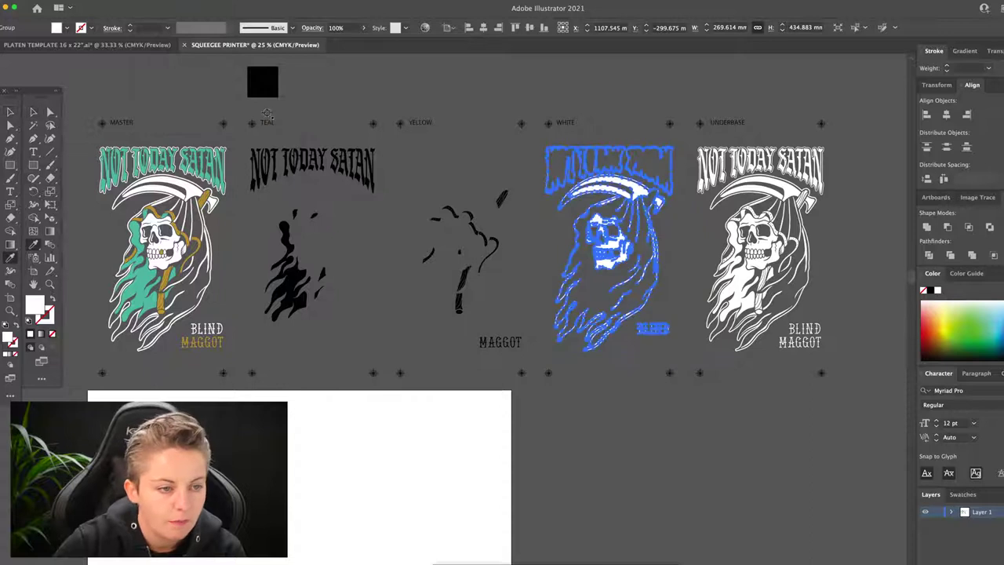
click(263, 84)
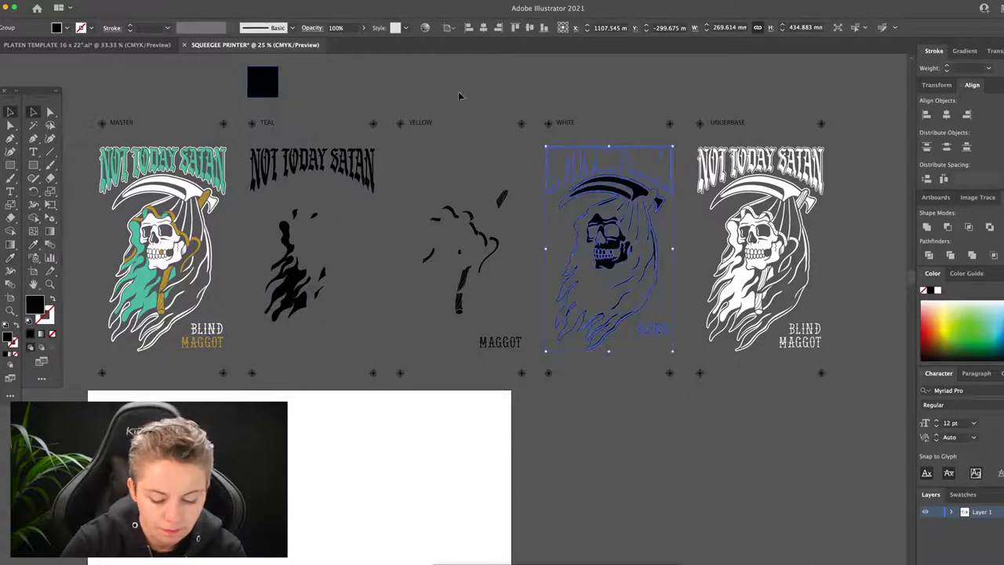
click(534, 106)
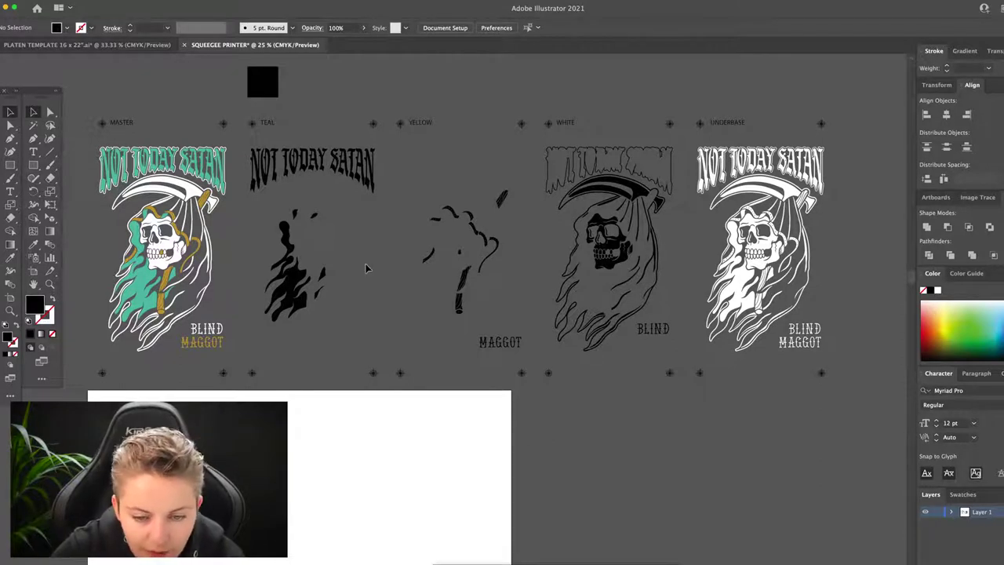
Select all white shapes of the UNDERBASE by matching the title letter's fill and stroke, and recolour them black from the sample square.
click(746, 165)
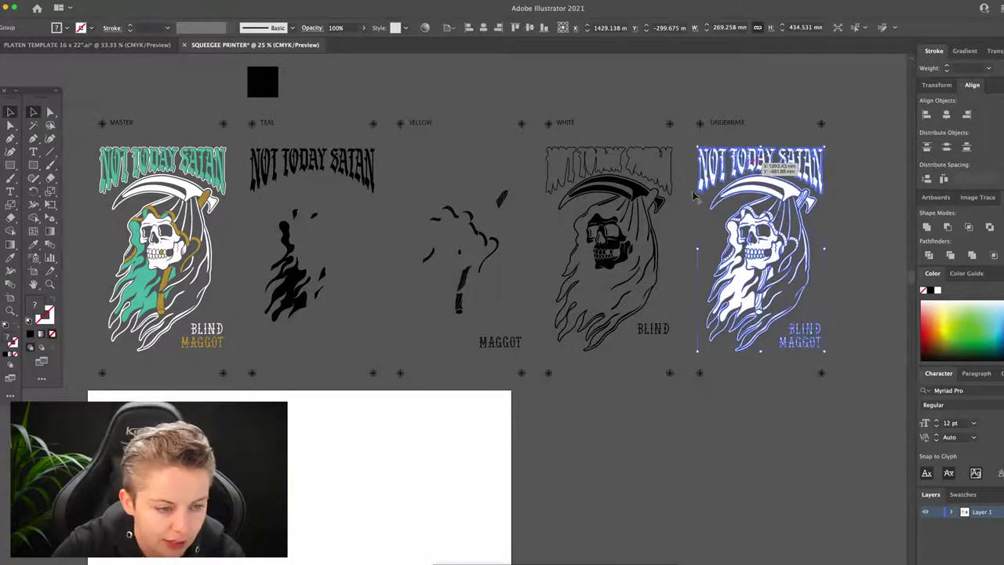
click(50, 112)
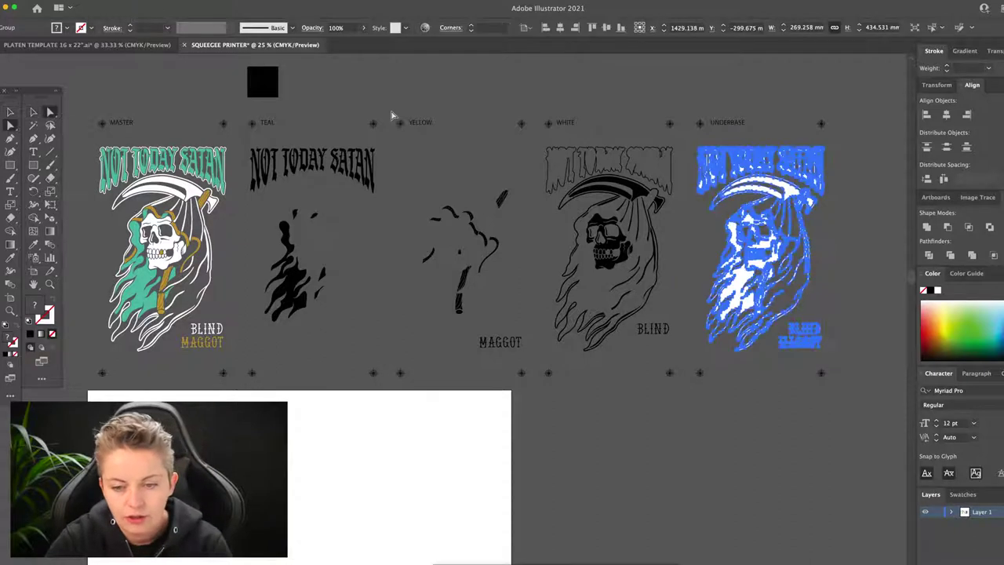
click(704, 179)
click(148, 2)
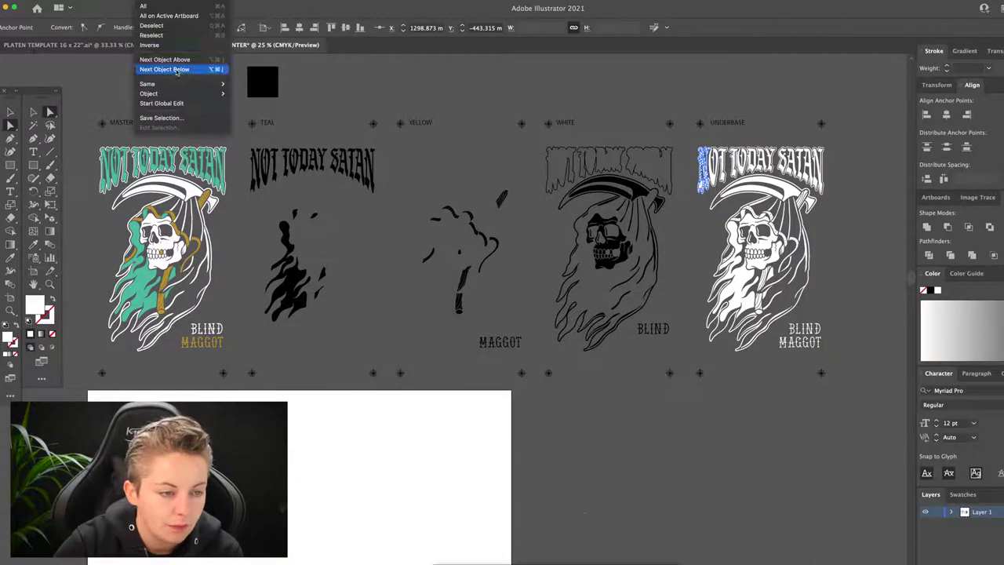
mouse_move(187, 84)
click(253, 113)
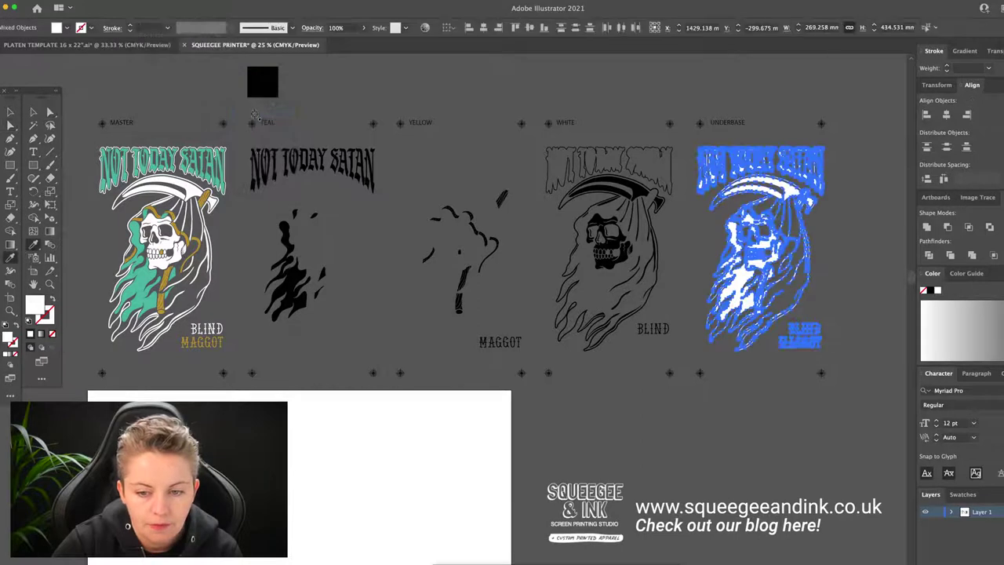
click(259, 88)
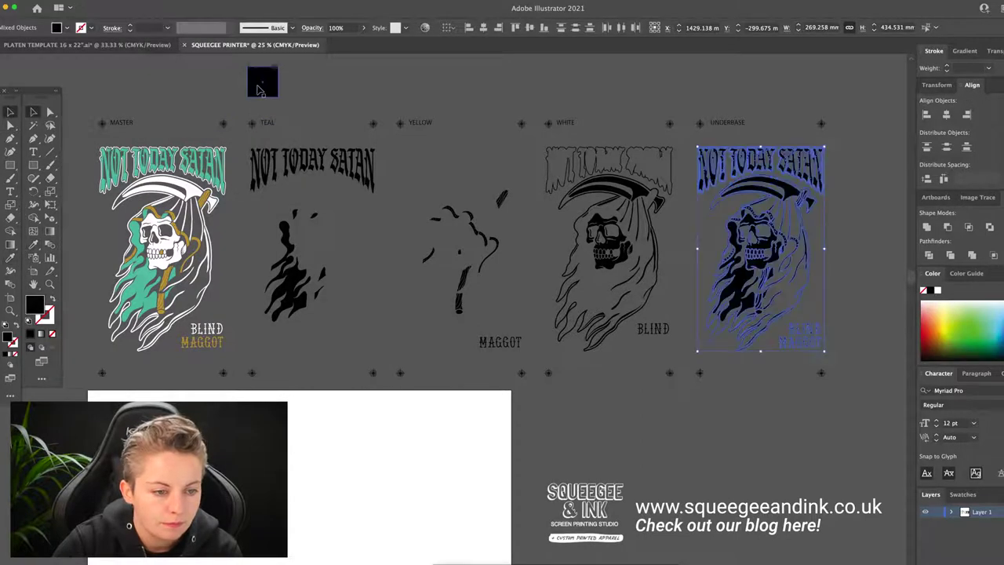
click(406, 108)
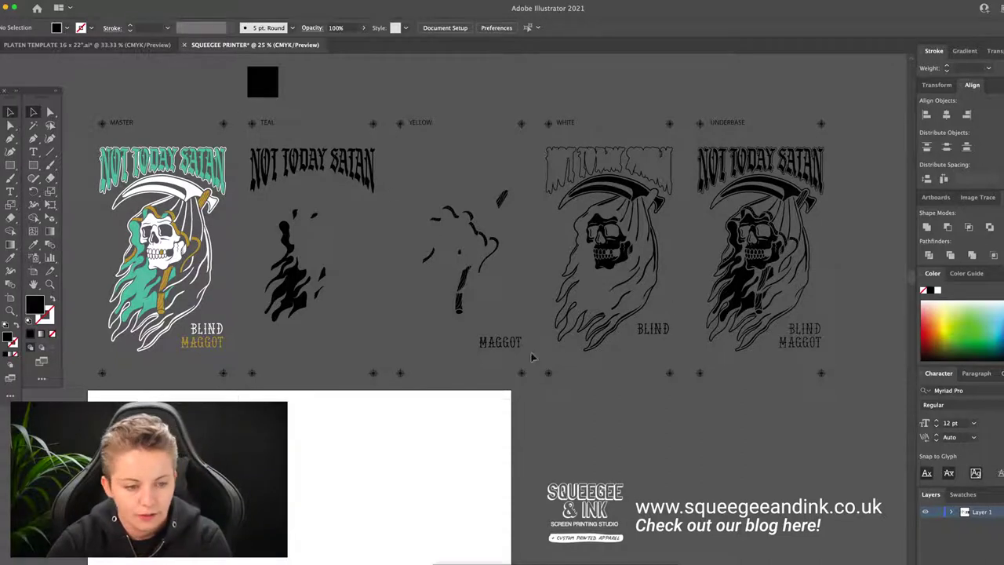
Move the TEAL and YELLOW separations, with their labels and registration marks, side by side onto the white artboard.
drag(532, 396, 536, 397)
scroll(536, 397, down, 3)
scroll(535, 397, left, 2)
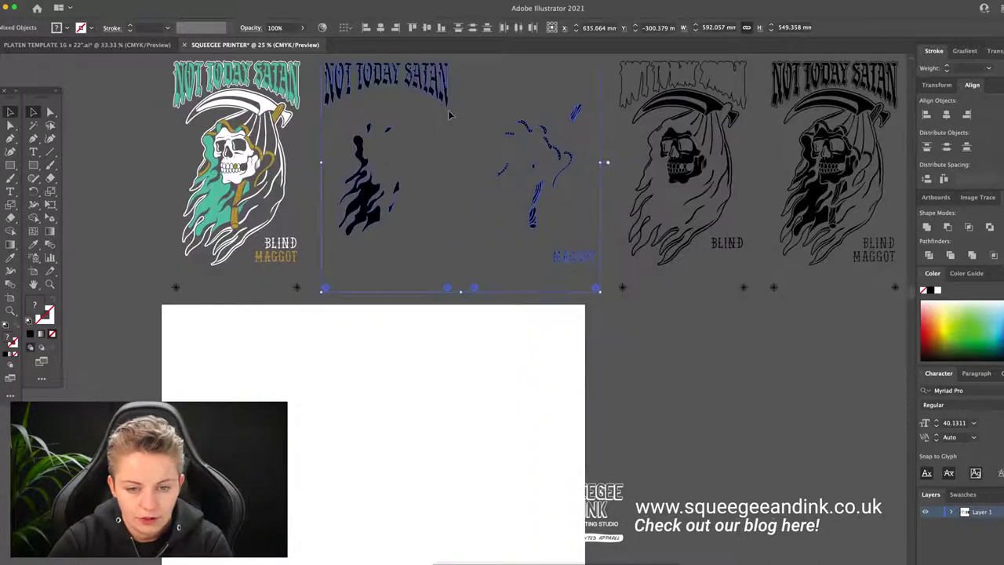
drag(437, 92, 282, 367)
click(459, 387)
scroll(460, 386, down, 4)
scroll(459, 387, left, 1)
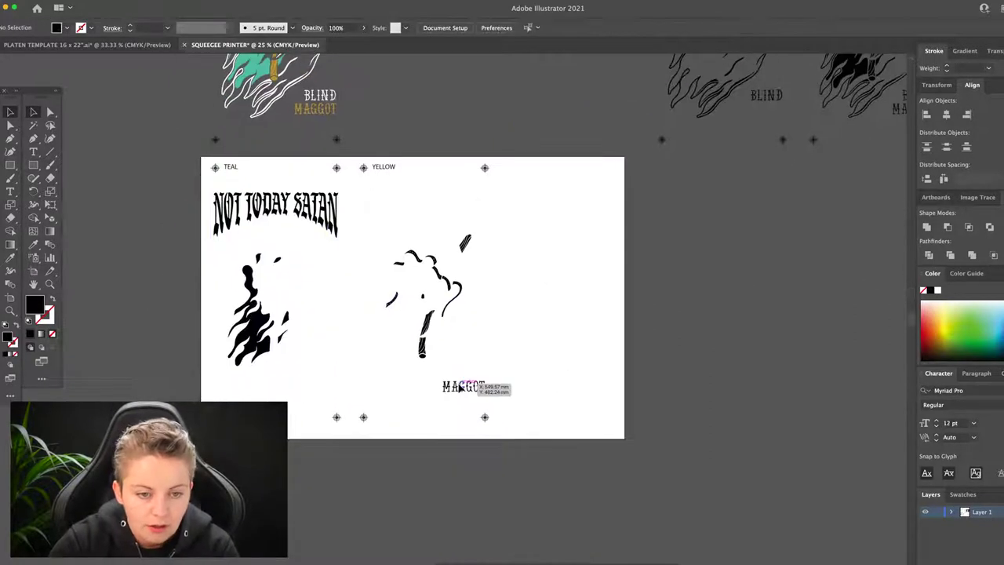